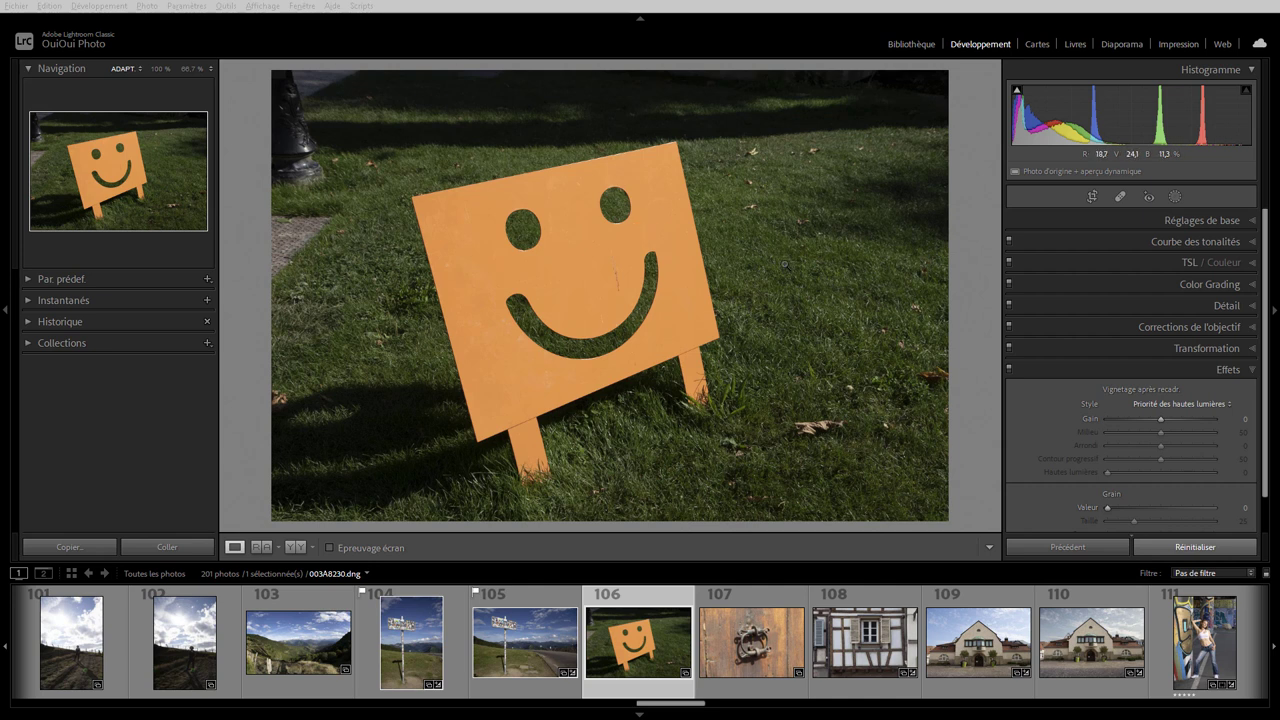
Bring up the Add new mask list for the smiley-sign photo 003A8230.dng
{"action": "left_click", "coordinate": [1176, 198]}
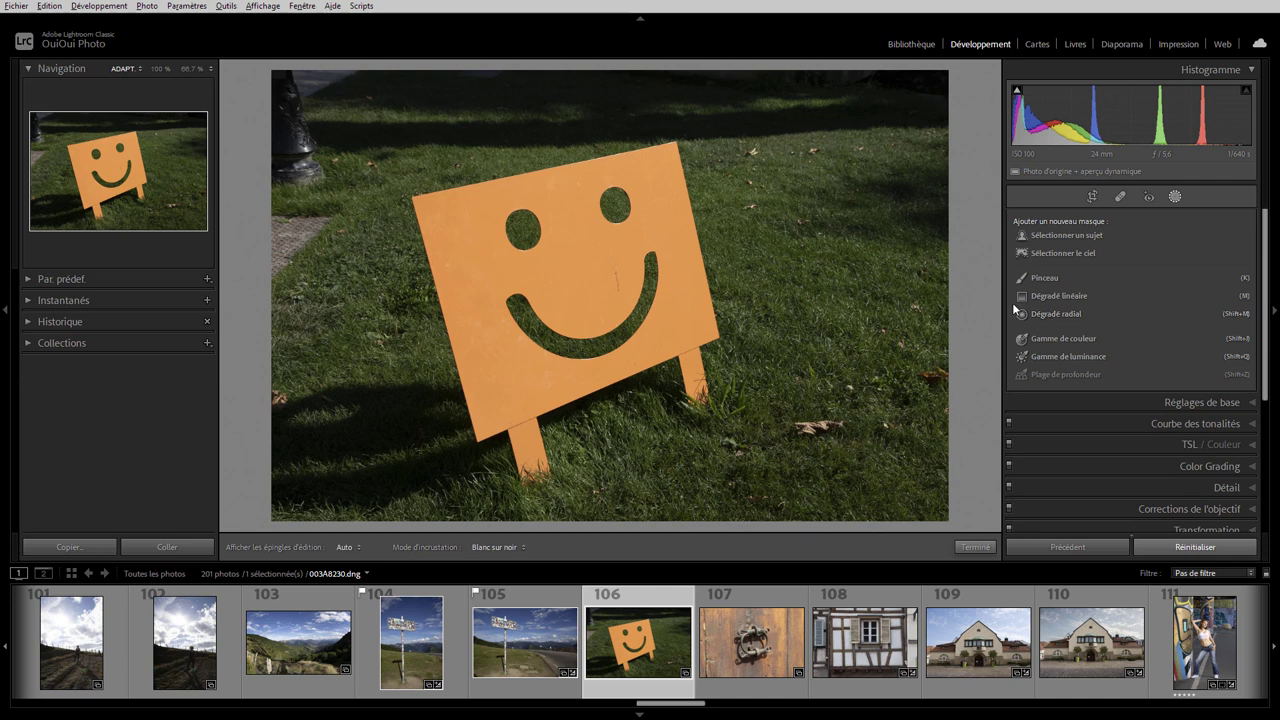
{"action": "left_click", "coordinate": [1049, 283]}
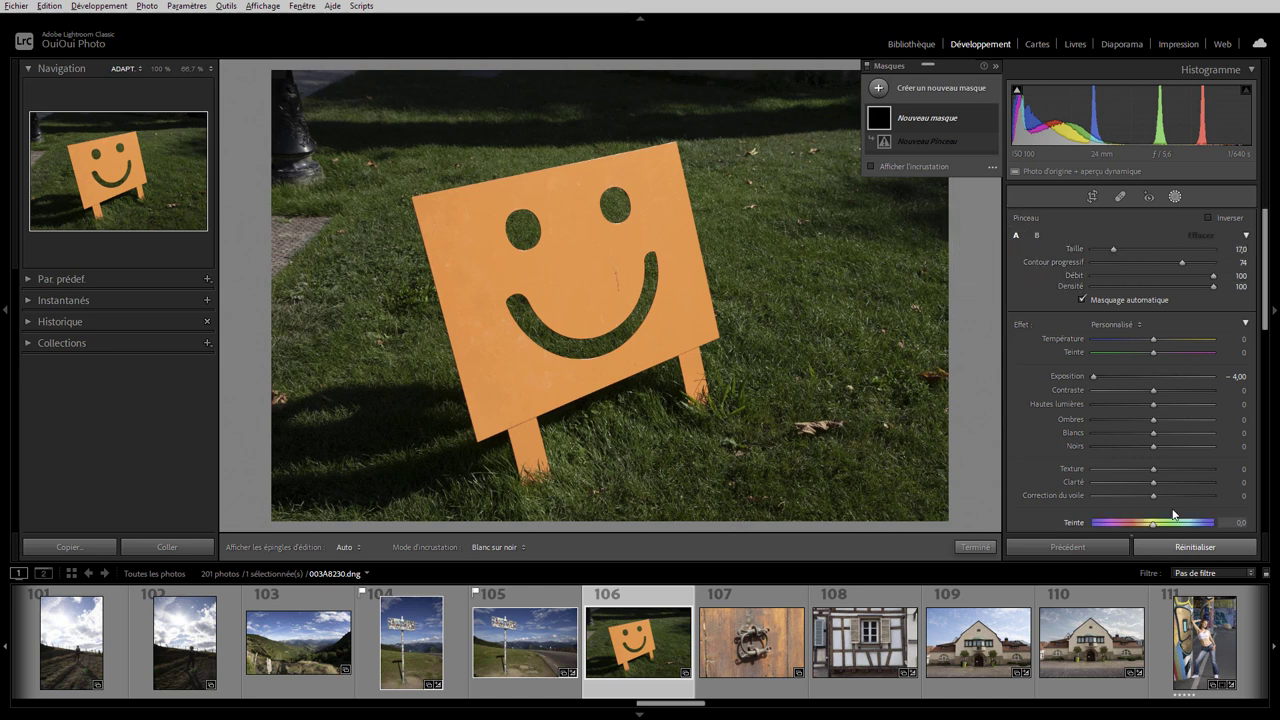
{"action": "scroll", "coordinate": [1200, 330], "scroll_direction": "down", "scroll_amount": 3}
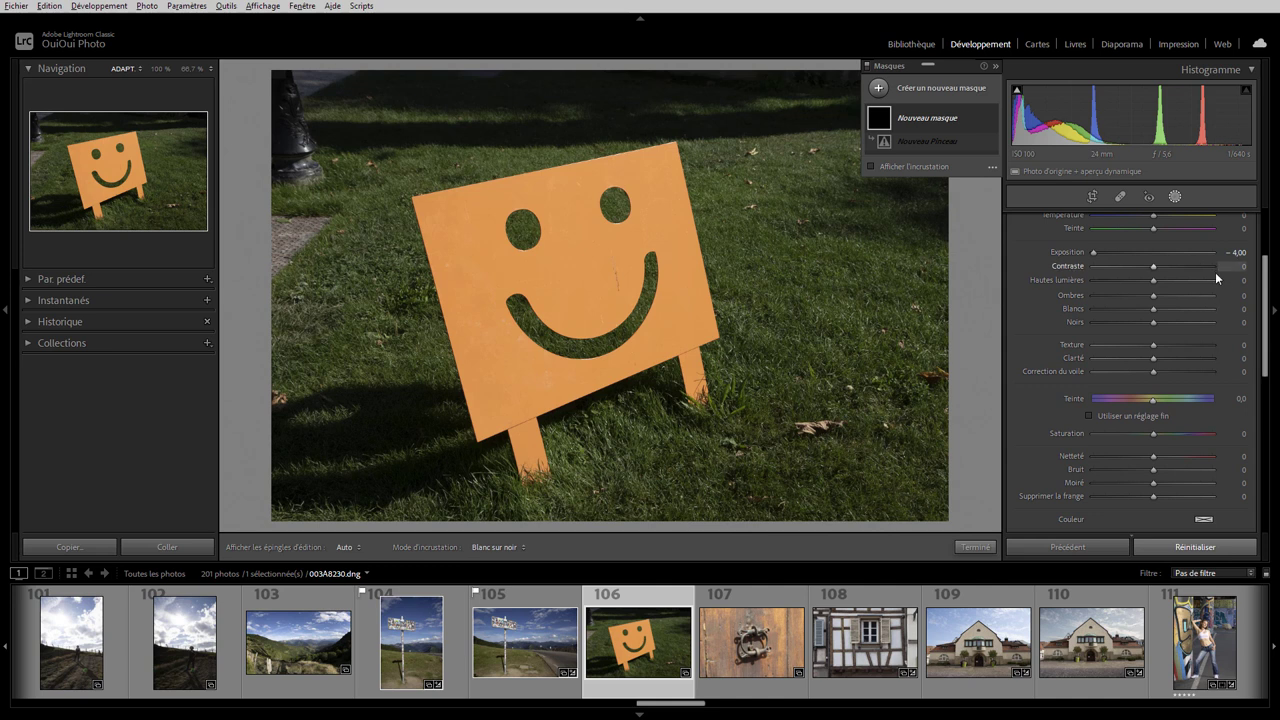
{"action": "left_click_drag", "start_coordinate": [1266, 356], "coordinate": [1258, 296]}
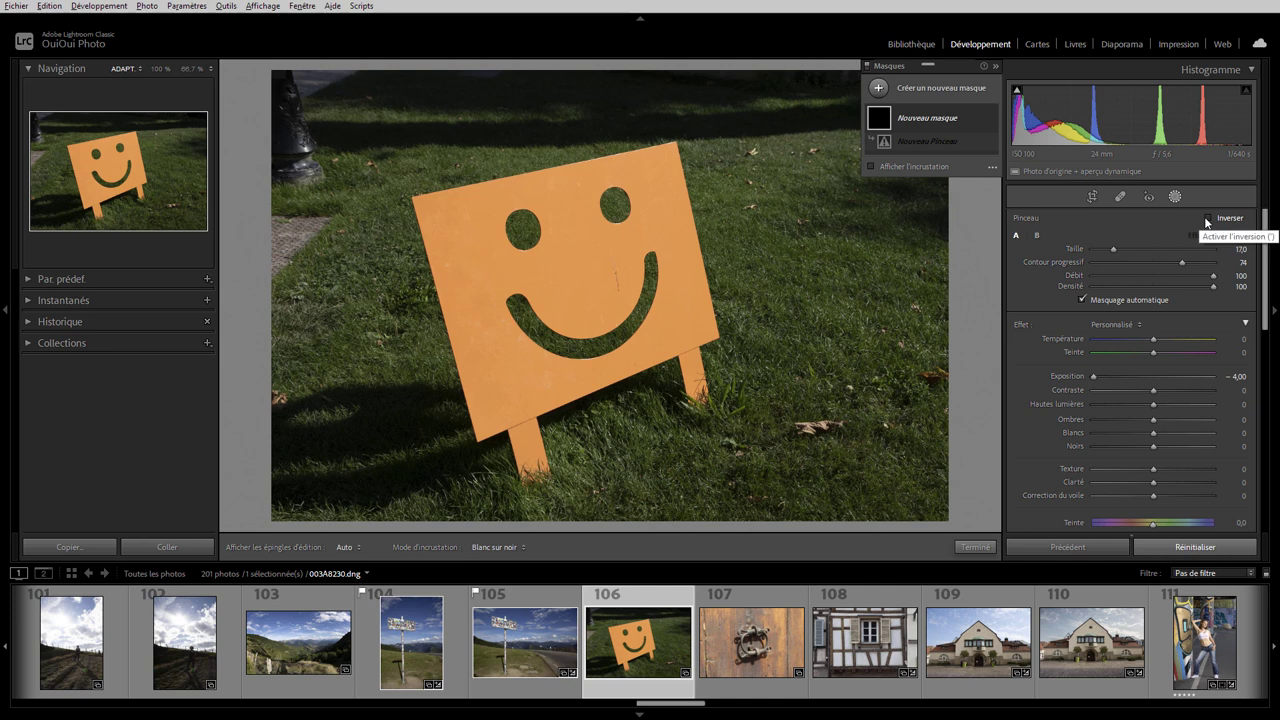
{"action": "mouse_move", "coordinate": [586, 257]}
{"action": "left_mouse_down"}
{"action": "mouse_move", "coordinate": [578, 297]}
{"action": "mouse_move", "coordinate": [563, 291]}
{"action": "left_mouse_up"}
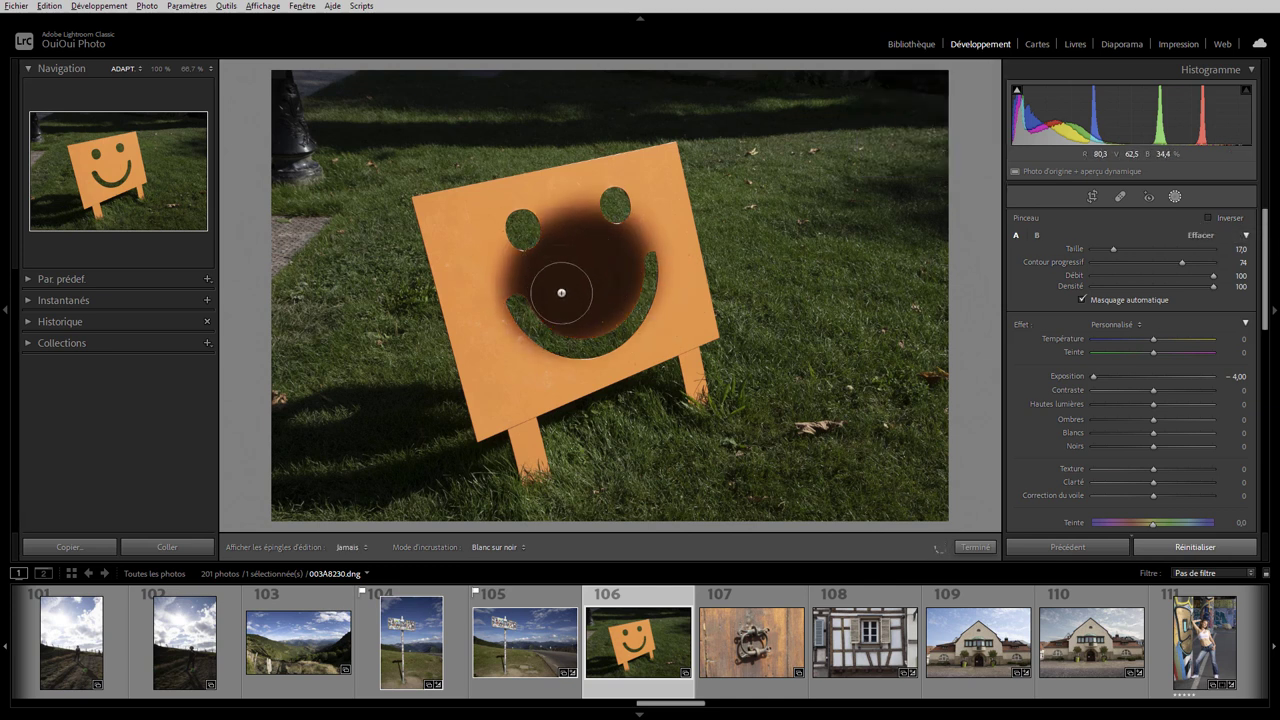
{"action": "left_click", "coordinate": [1211, 219]}
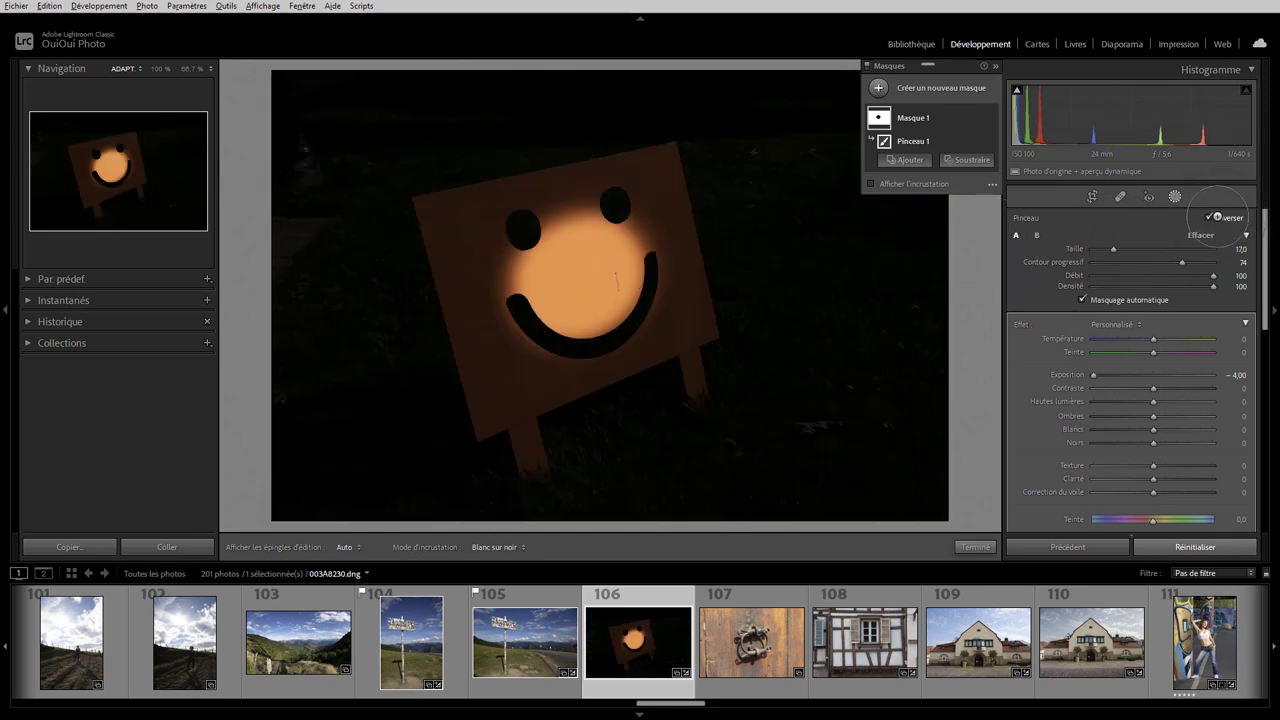
{"action": "left_click", "coordinate": [1211, 218]}
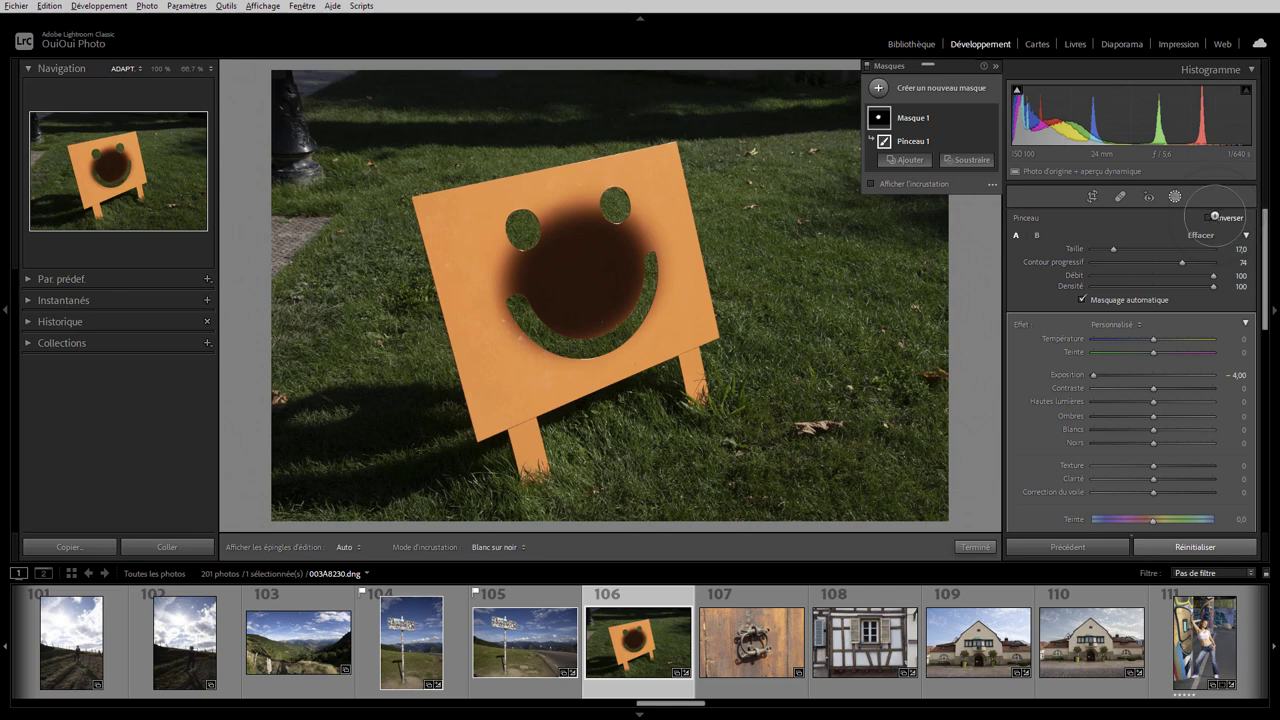
{"action": "mouse_move", "coordinate": [912, 141]}
{"action": "key", "text": "Delete"}
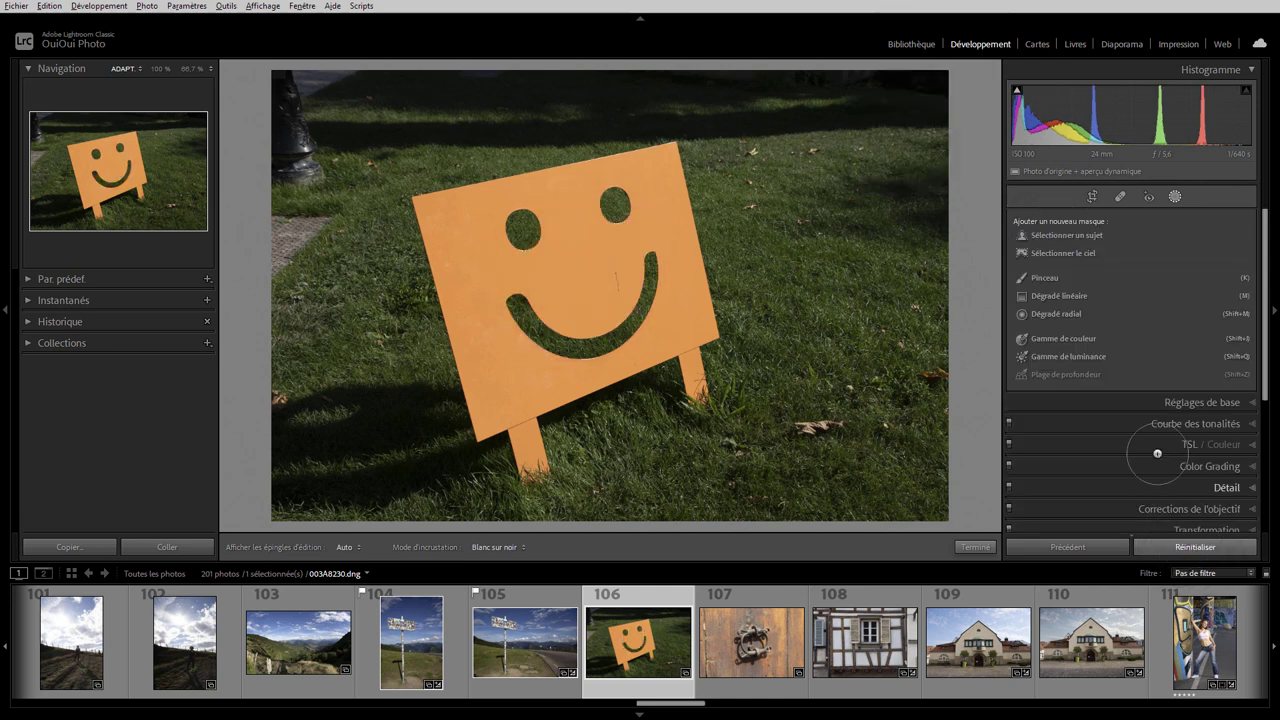
{"action": "left_click", "coordinate": [1052, 295]}
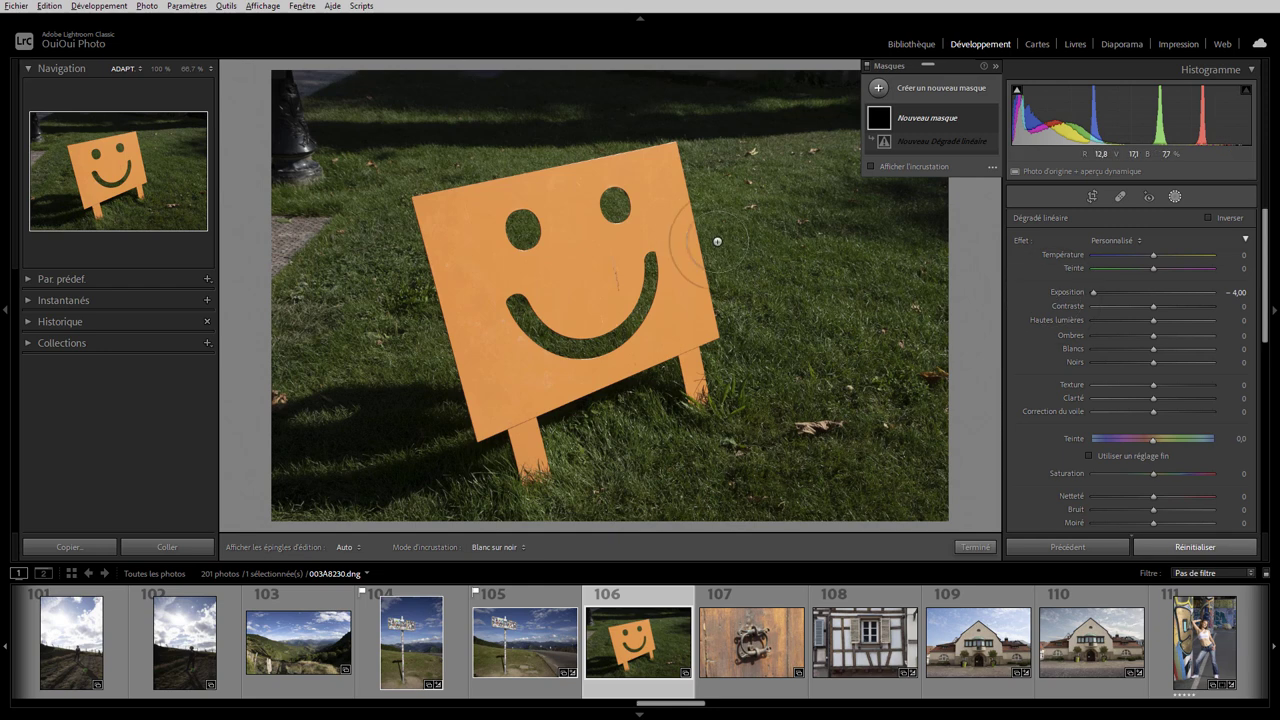
{"action": "left_click_drag", "start_coordinate": [717, 241], "coordinate": [700, 395]}
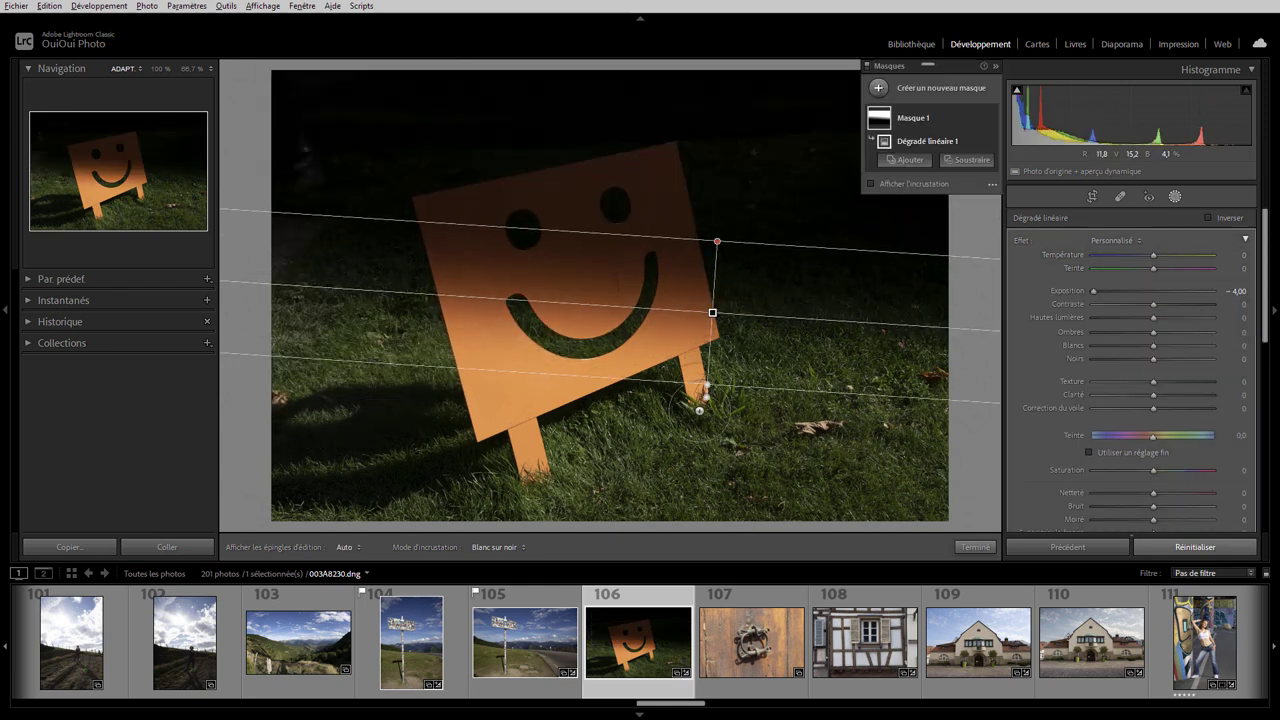
{"action": "mouse_move", "coordinate": [700, 395]}
{"action": "left_mouse_down"}
{"action": "mouse_move", "coordinate": [602, 375]}
{"action": "mouse_move", "coordinate": [717, 407]}
{"action": "left_mouse_up"}
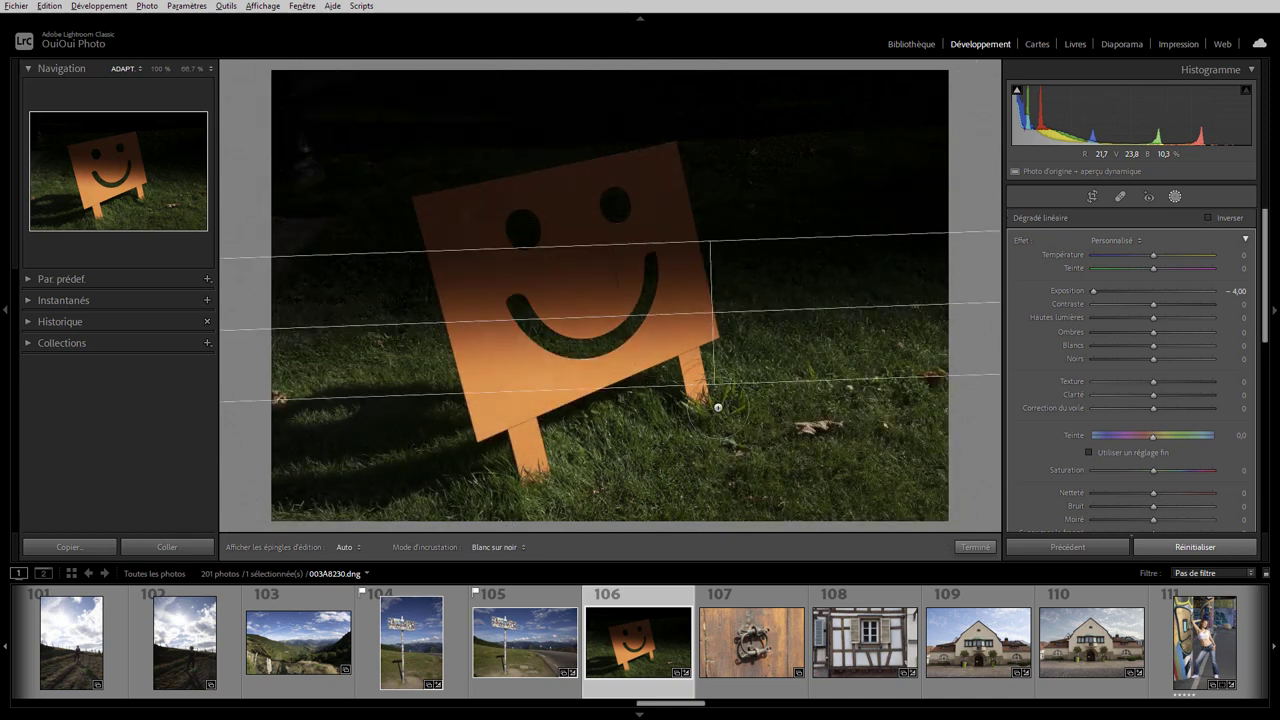
{"action": "left_click_drag", "start_coordinate": [900, 314], "coordinate": [900, 302]}
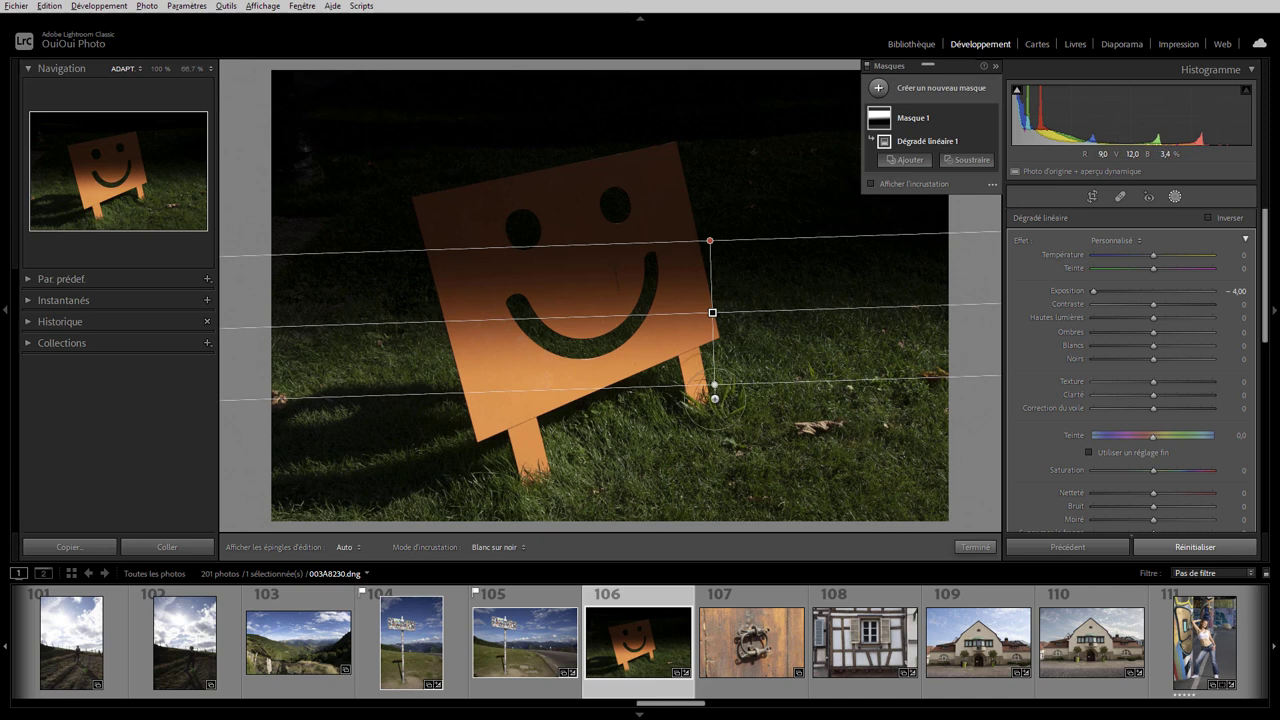
{"action": "left_click_drag", "start_coordinate": [714, 398], "coordinate": [738, 403]}
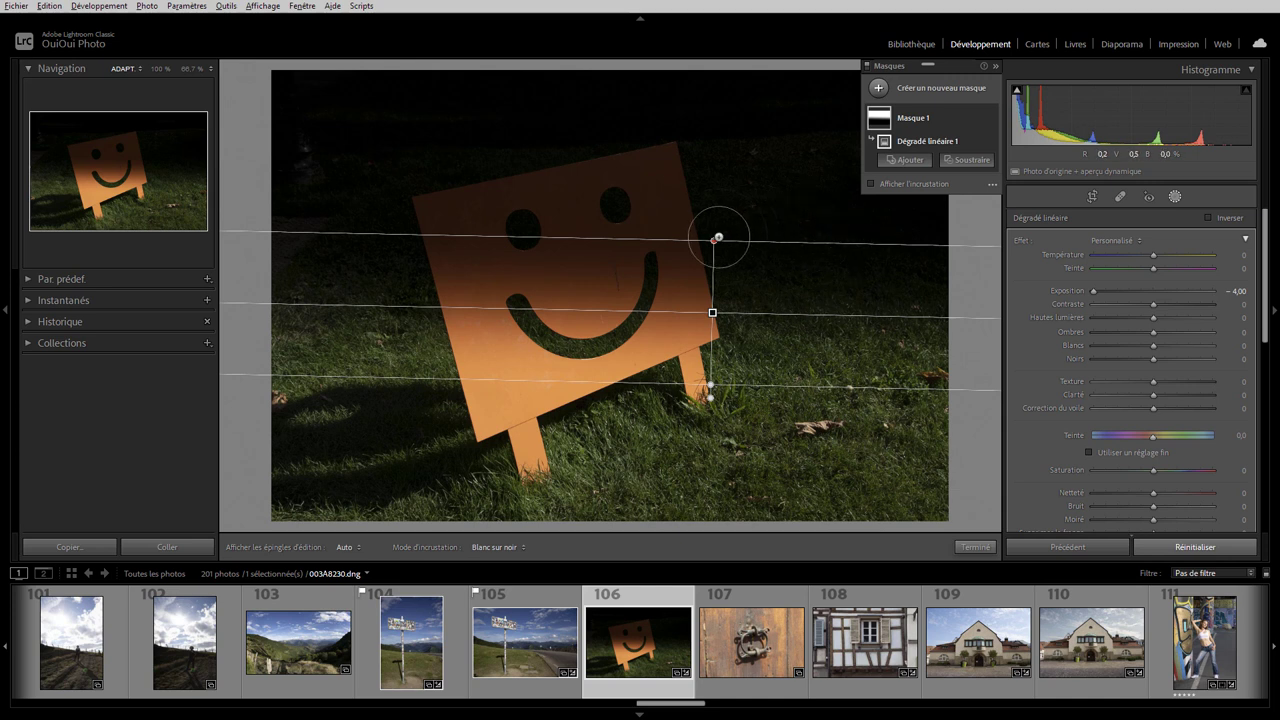
{"action": "left_click_drag", "start_coordinate": [718, 237], "coordinate": [705, 213]}
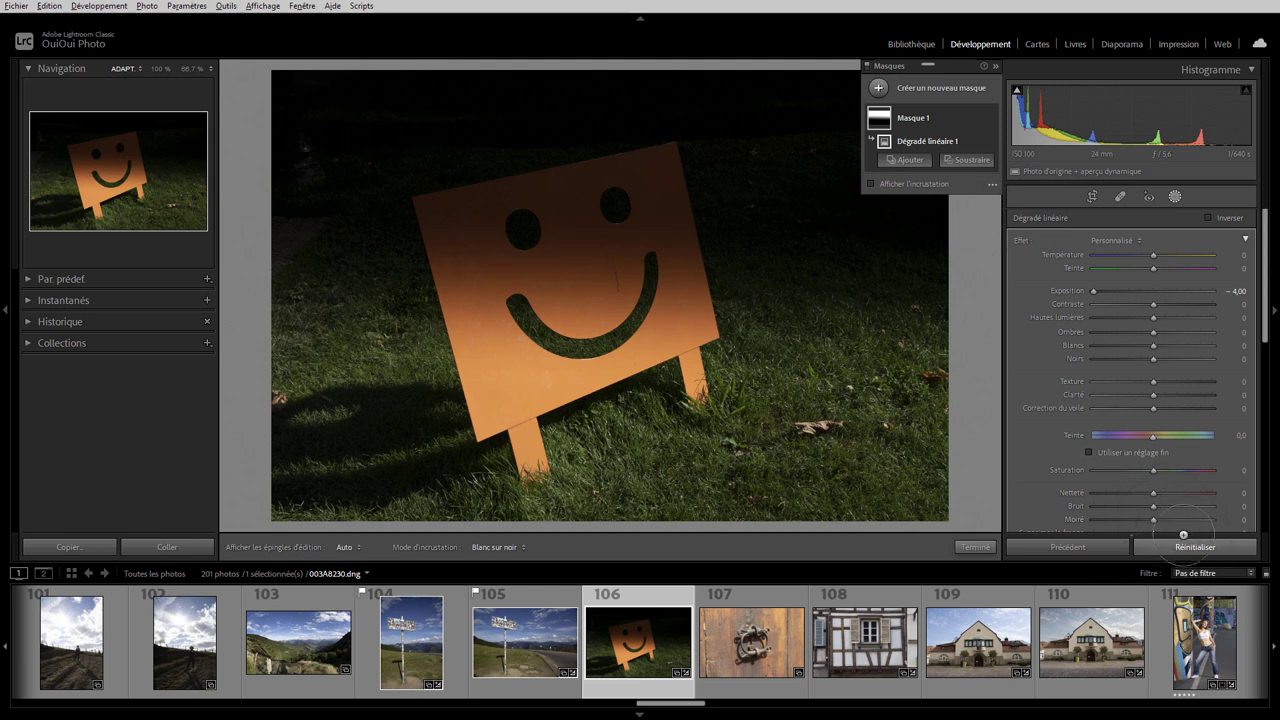
{"action": "left_click", "coordinate": [1185, 547]}
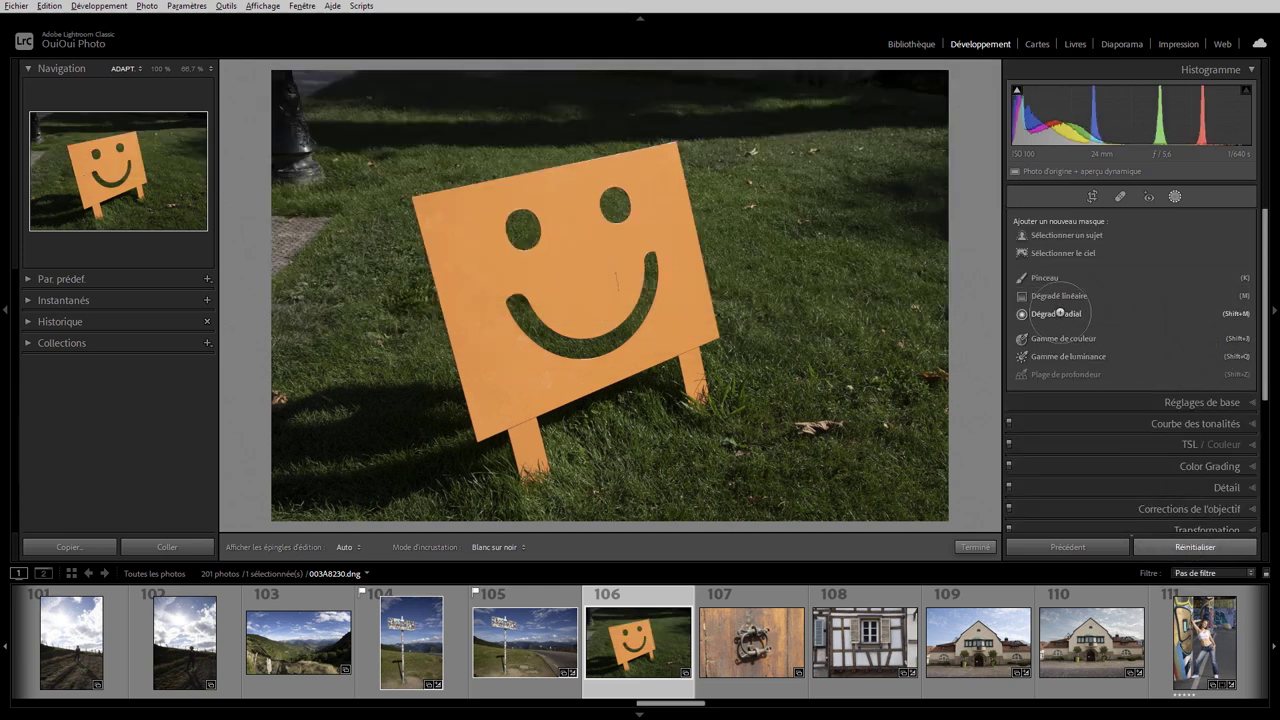
{"action": "left_click", "coordinate": [1060, 313]}
{"action": "mouse_move", "coordinate": [612, 232]}
{"action": "left_mouse_down"}
{"action": "mouse_move", "coordinate": [739, 371]}
{"action": "mouse_move", "coordinate": [744, 360]}
{"action": "left_mouse_up"}
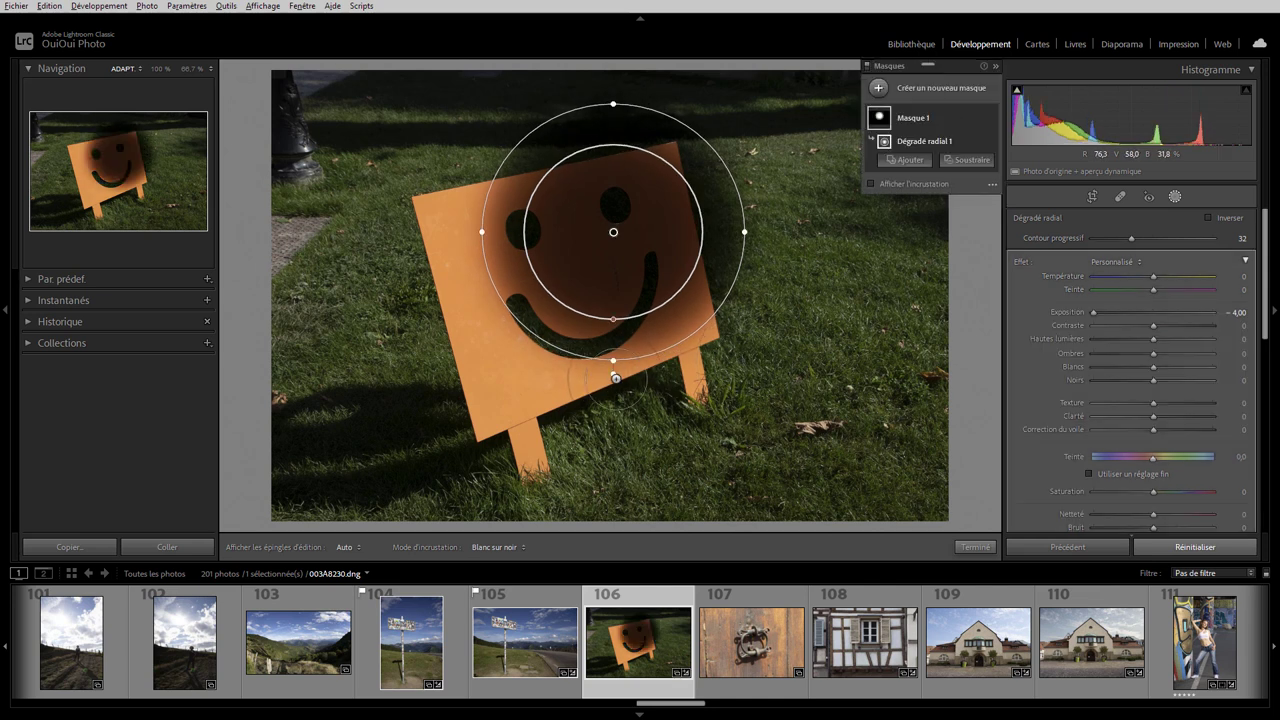
{"action": "left_click_drag", "start_coordinate": [615, 378], "coordinate": [605, 377]}
{"action": "left_click_drag", "start_coordinate": [478, 222], "coordinate": [520, 226]}
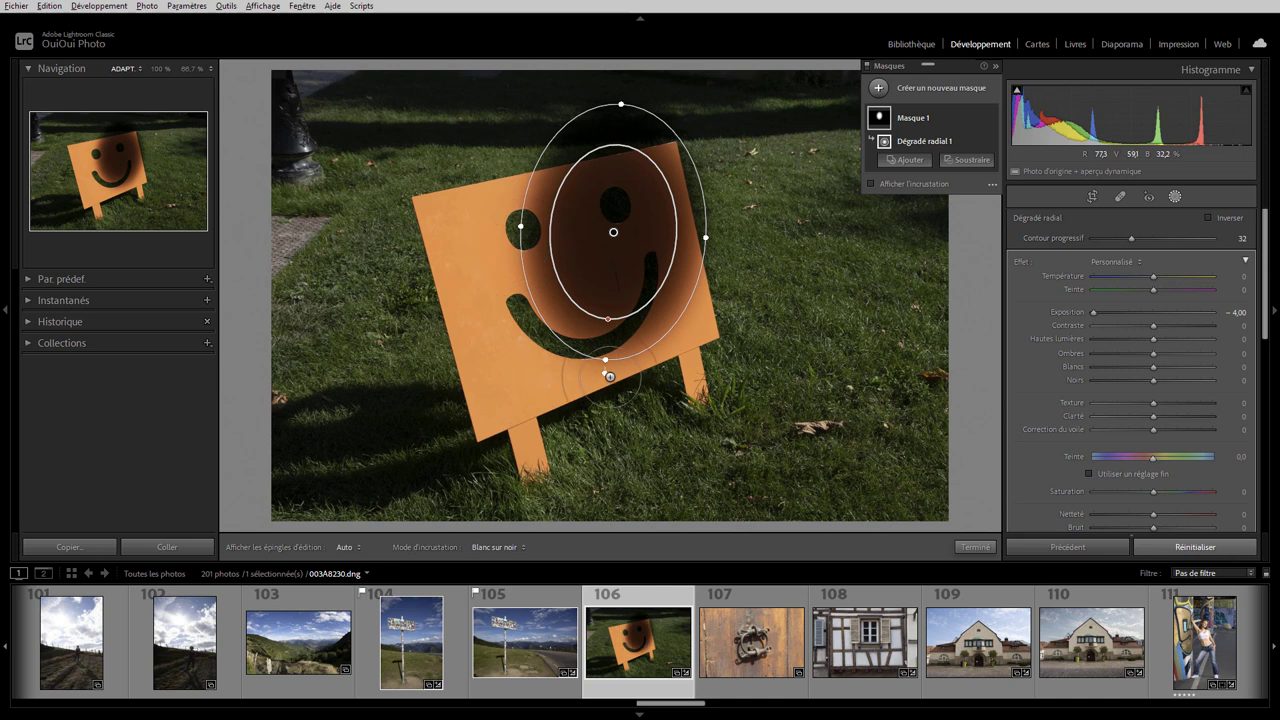
{"action": "left_click_drag", "start_coordinate": [609, 376], "coordinate": [617, 380]}
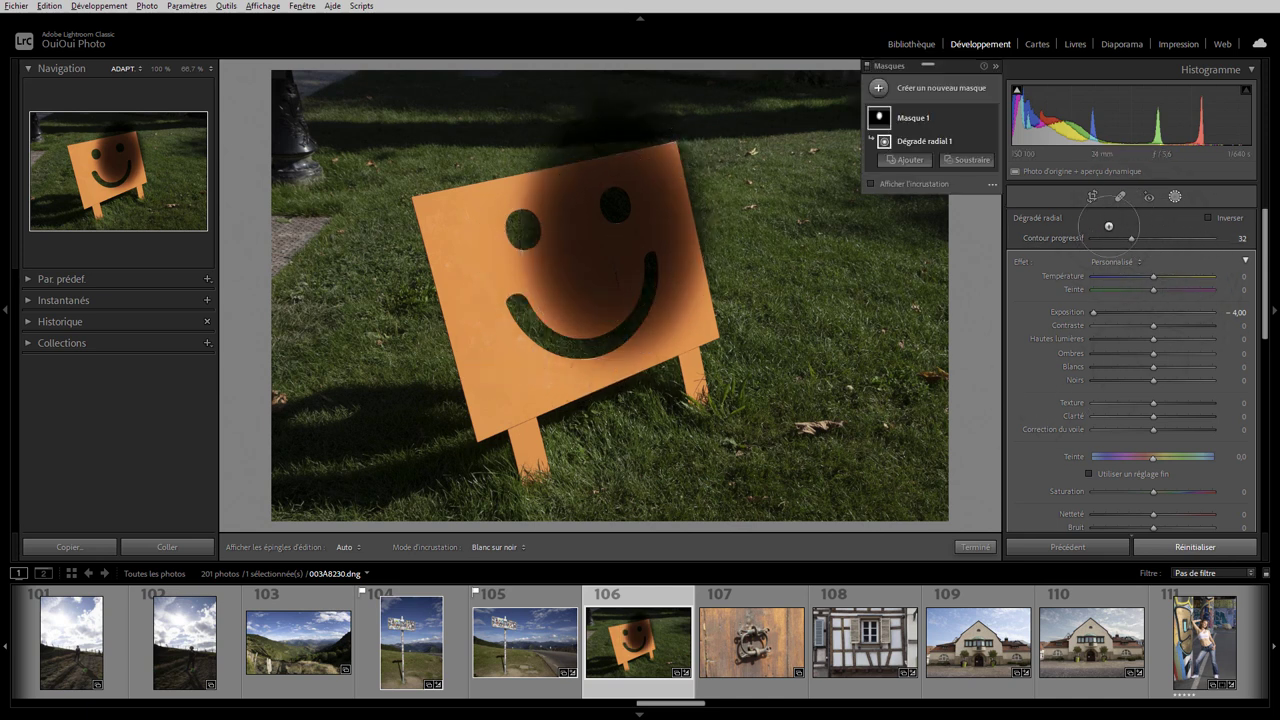
{"action": "mouse_move", "coordinate": [613, 318]}
{"action": "left_mouse_down"}
{"action": "mouse_move", "coordinate": [621, 329]}
{"action": "mouse_move", "coordinate": [613, 298]}
{"action": "left_mouse_up"}
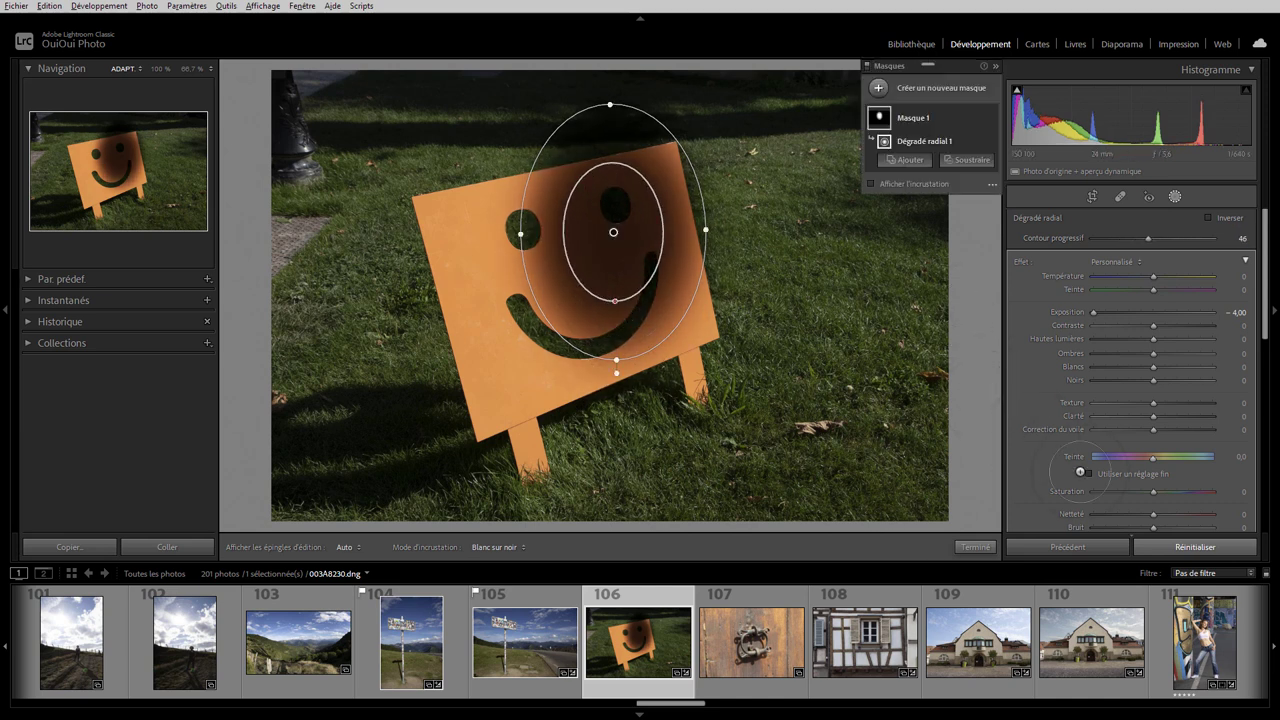
{"action": "left_click", "coordinate": [1195, 547]}
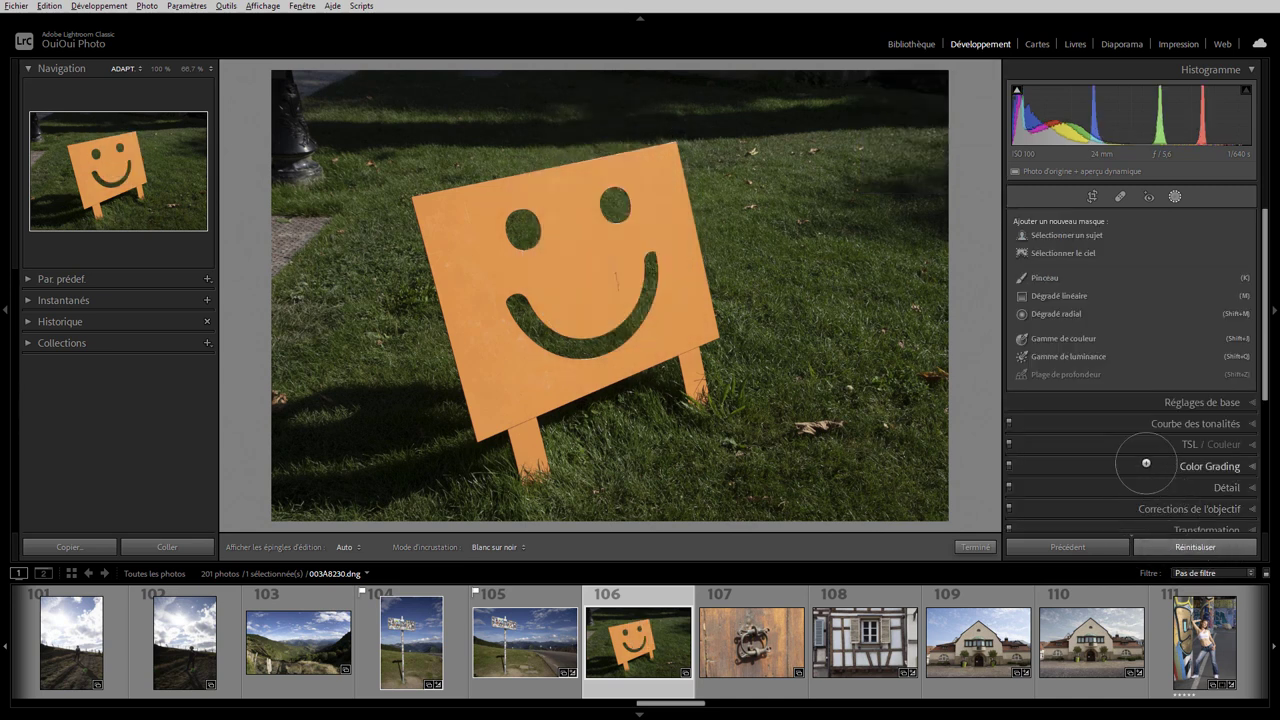
{"action": "left_click", "coordinate": [1062, 338]}
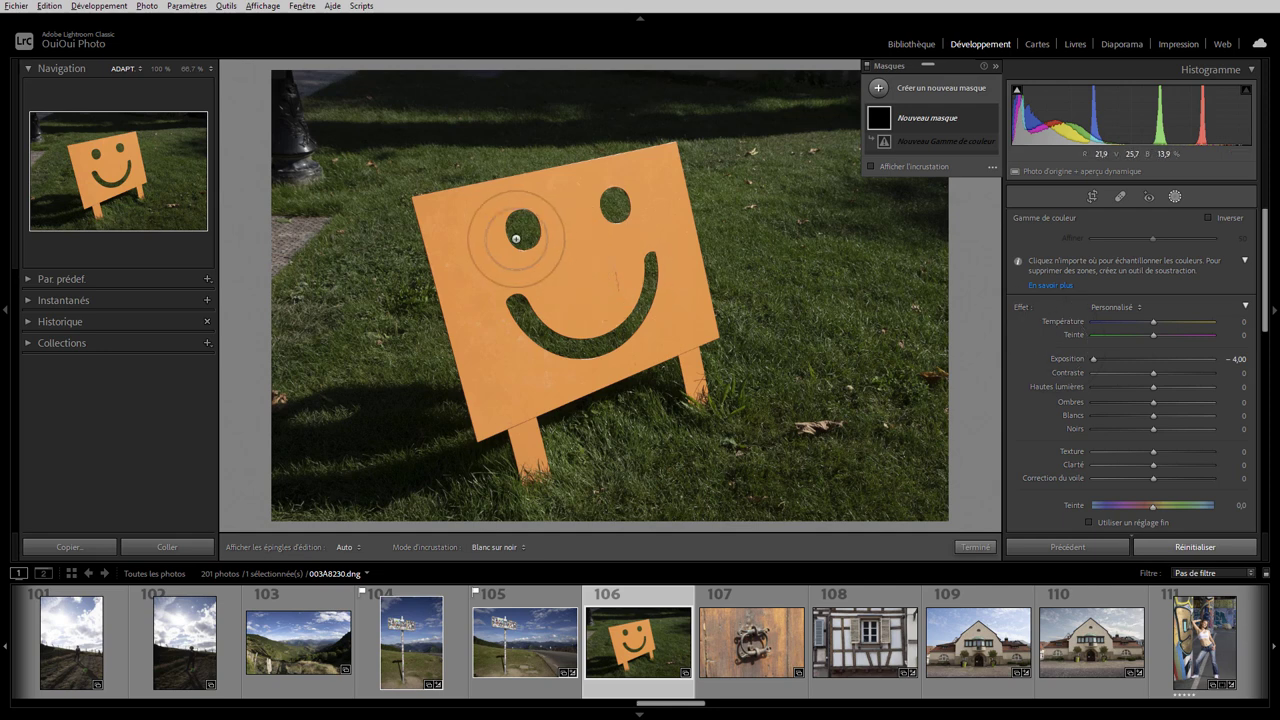
{"action": "left_click", "coordinate": [467, 234]}
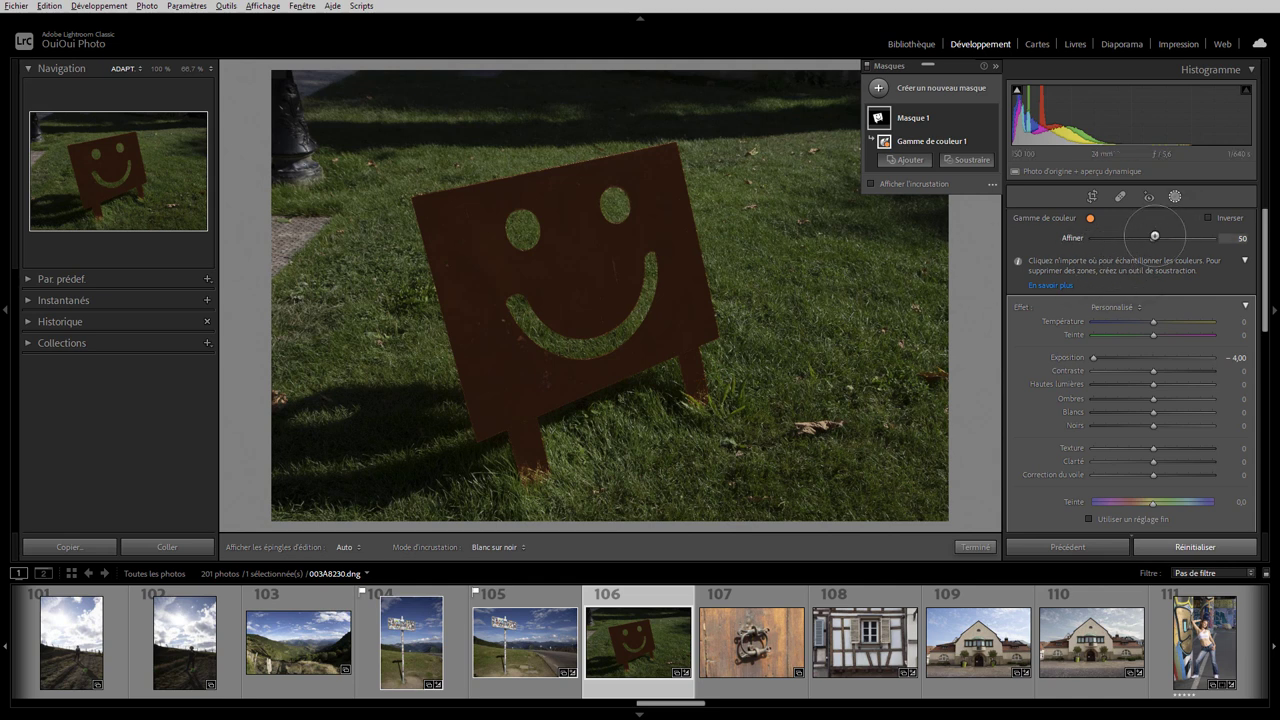
{"action": "left_click_drag", "start_coordinate": [1151, 236], "coordinate": [1089, 237]}
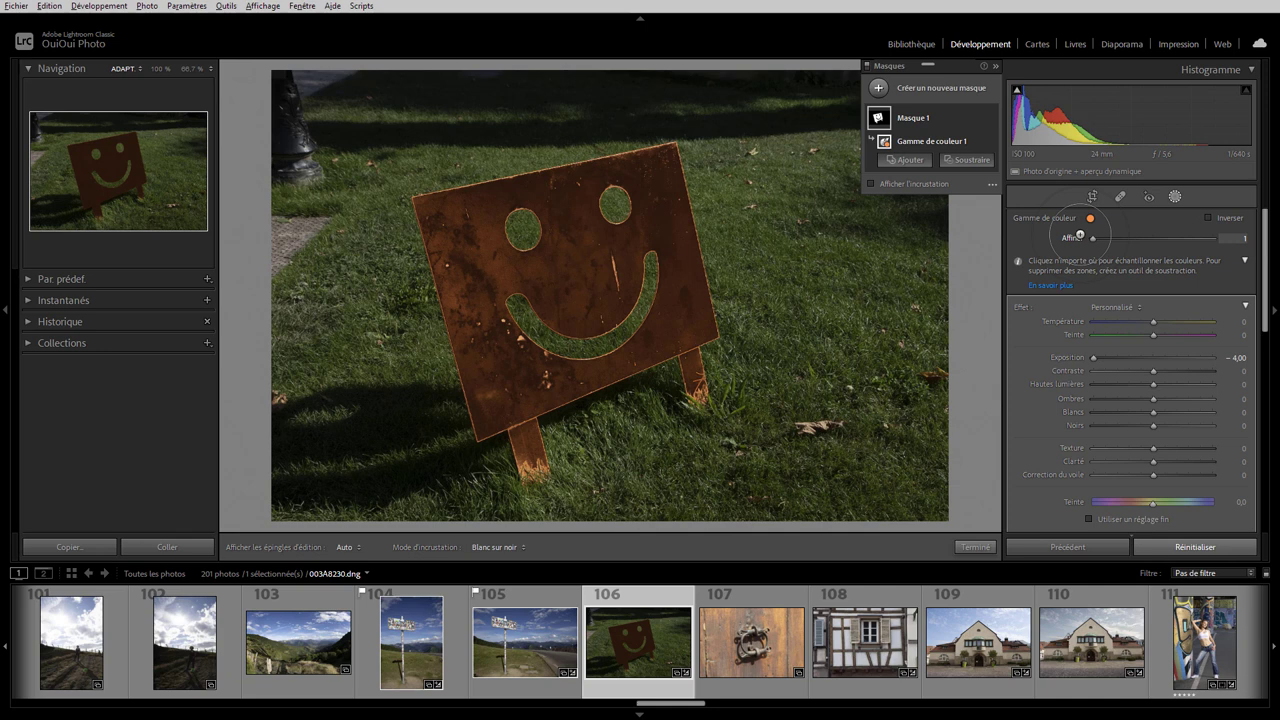
{"action": "mouse_move", "coordinate": [1080, 236]}
{"action": "left_mouse_down"}
{"action": "mouse_move", "coordinate": [1218, 240]}
{"action": "mouse_move", "coordinate": [1137, 237]}
{"action": "left_mouse_up"}
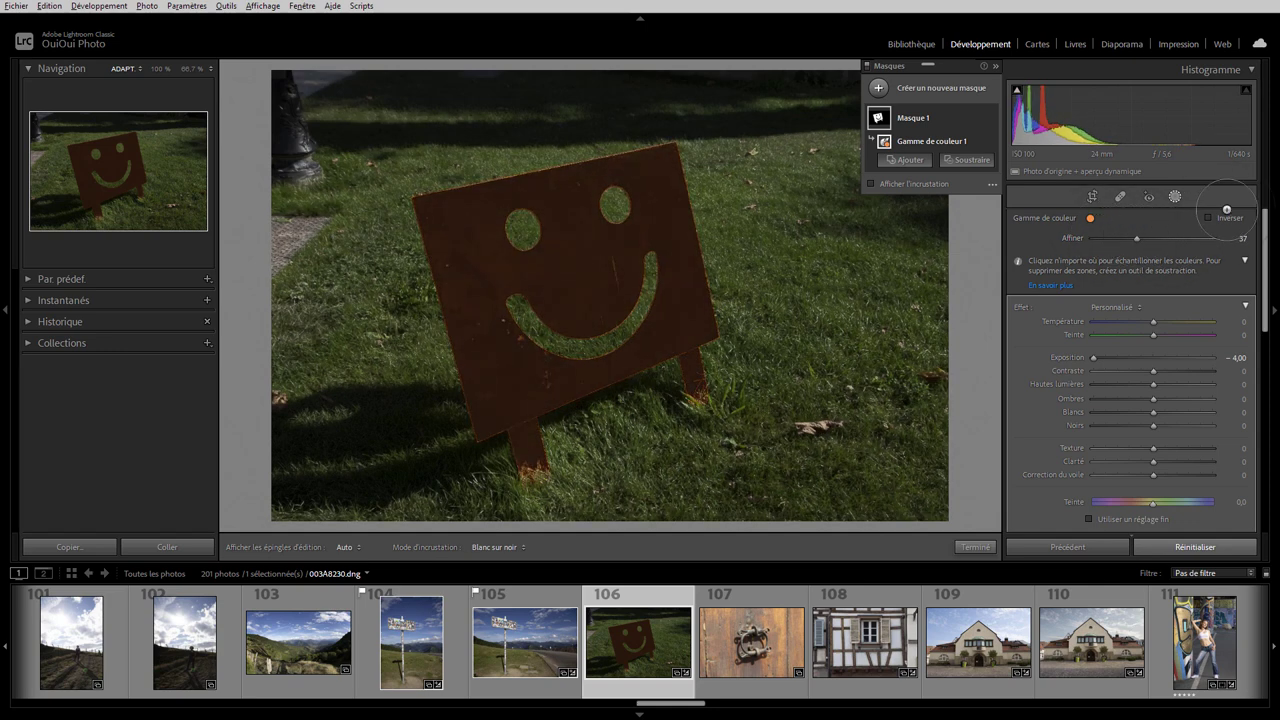
{"action": "left_click", "coordinate": [1209, 217]}
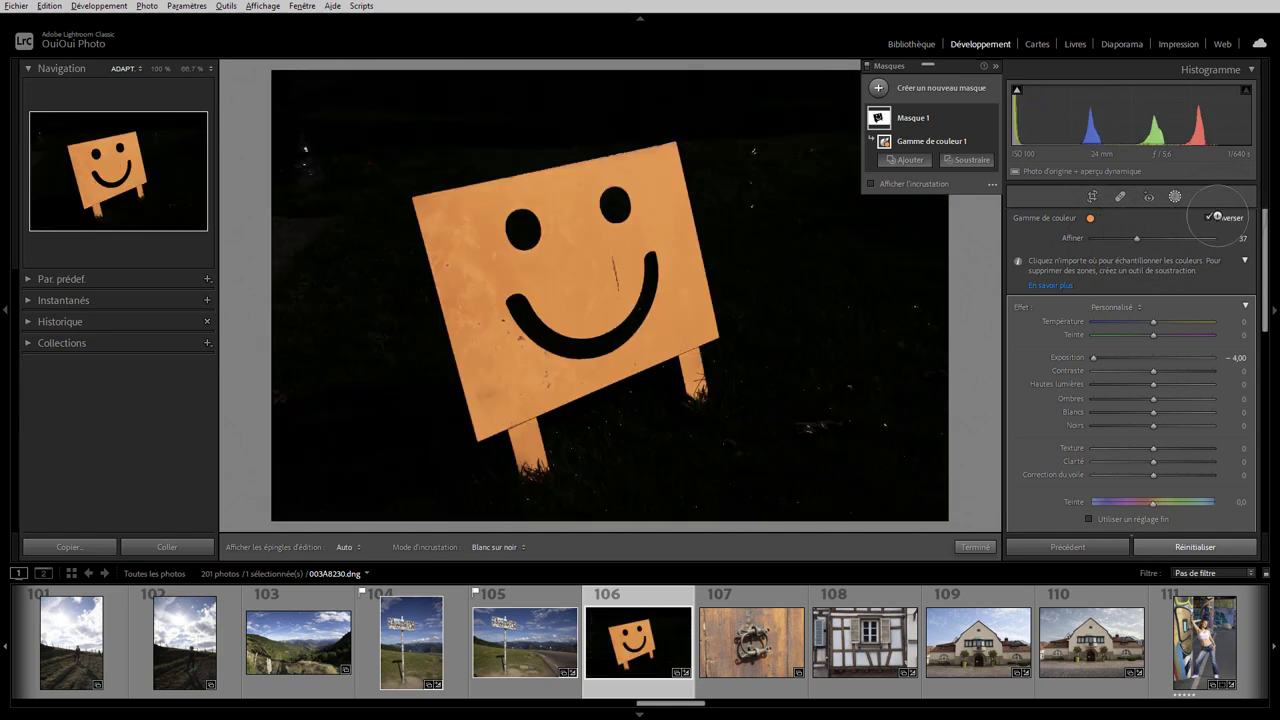
{"action": "left_click", "coordinate": [1210, 217]}
{"action": "left_click", "coordinate": [1195, 547]}
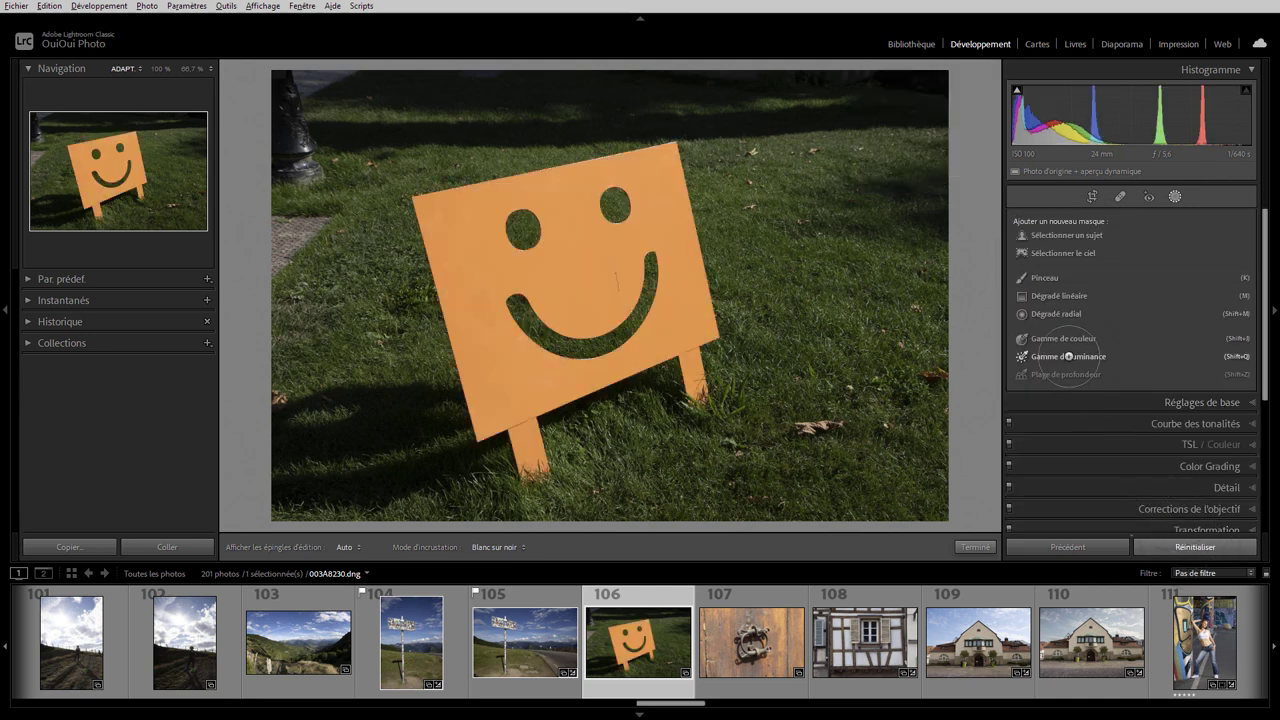
Add a luminance range mask sampled on the sign, with range 27/52–60/83 at −4.00 exposure
{"action": "left_click", "coordinate": [1068, 356]}
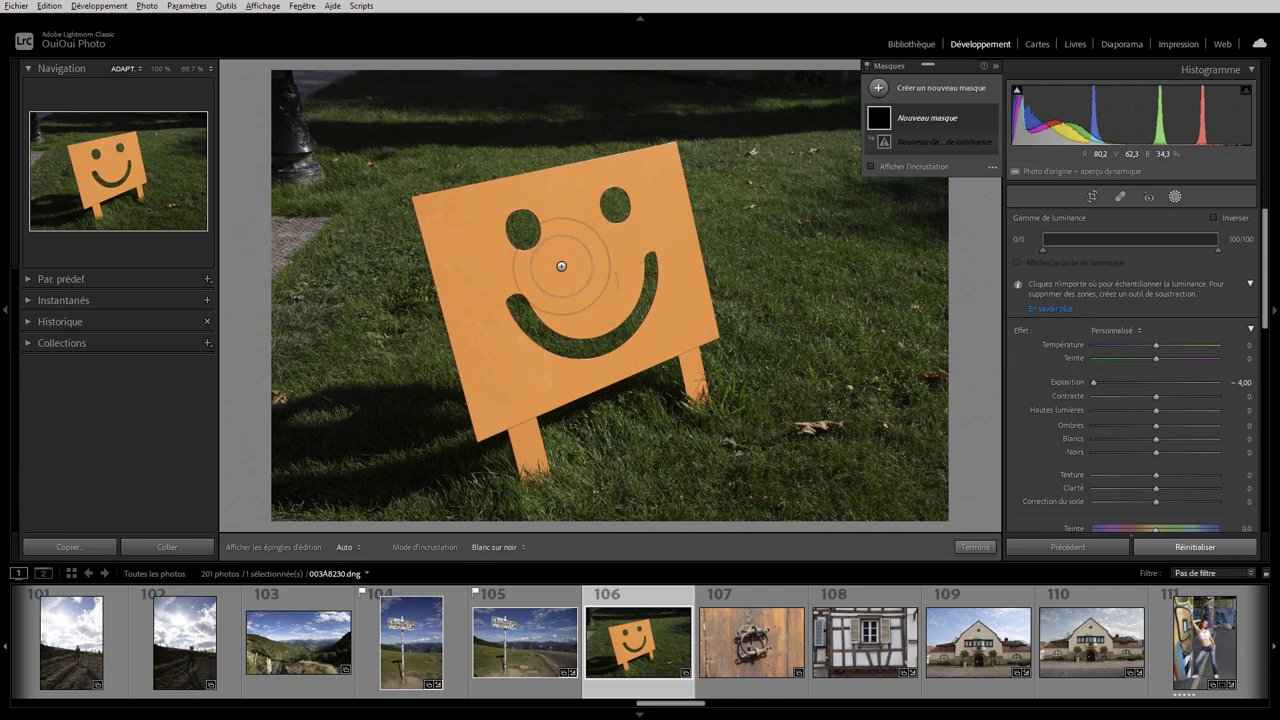
{"action": "left_click_drag", "start_coordinate": [551, 251], "coordinate": [606, 303]}
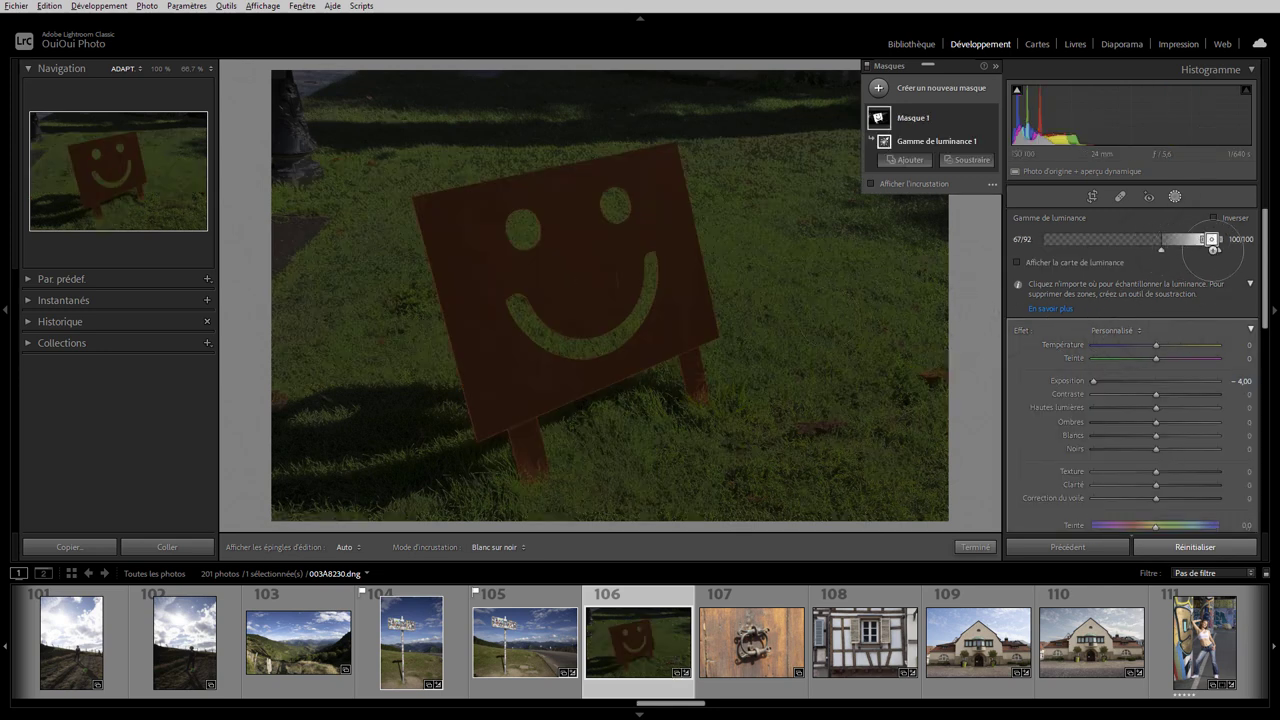
{"action": "left_click_drag", "start_coordinate": [1212, 240], "coordinate": [1140, 240]}
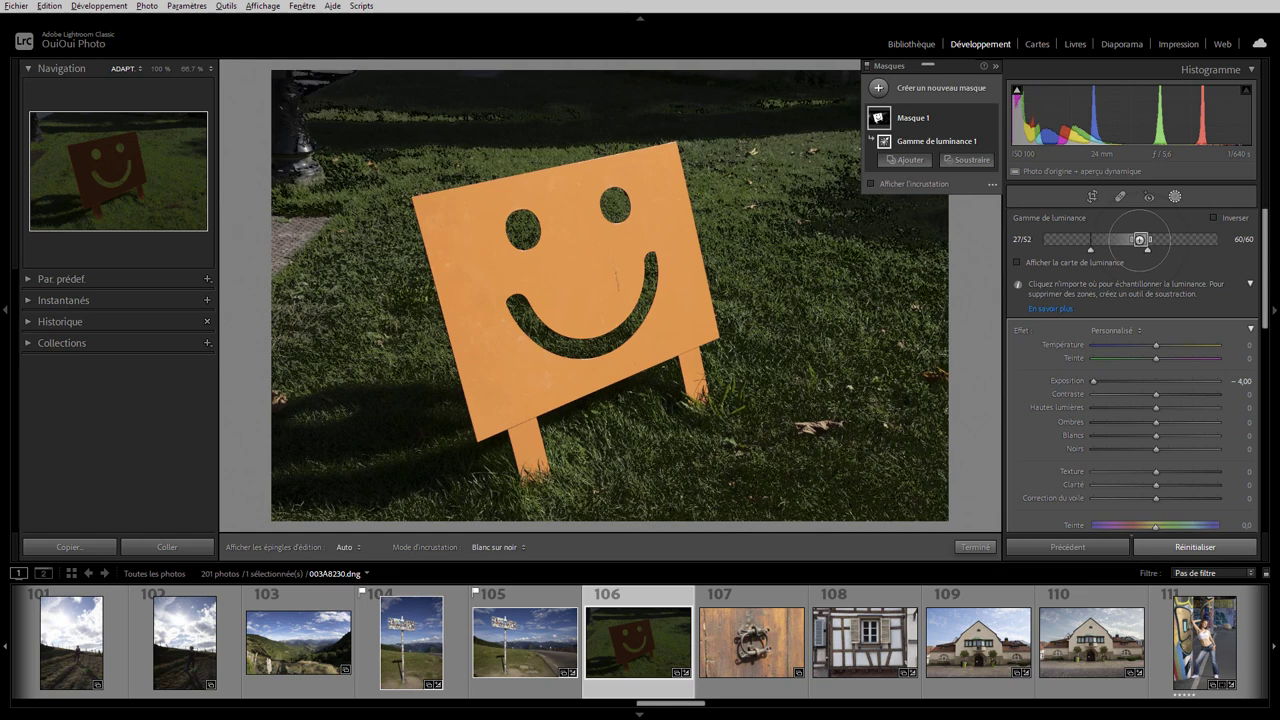
{"action": "left_click_drag", "start_coordinate": [1150, 240], "coordinate": [1190, 253]}
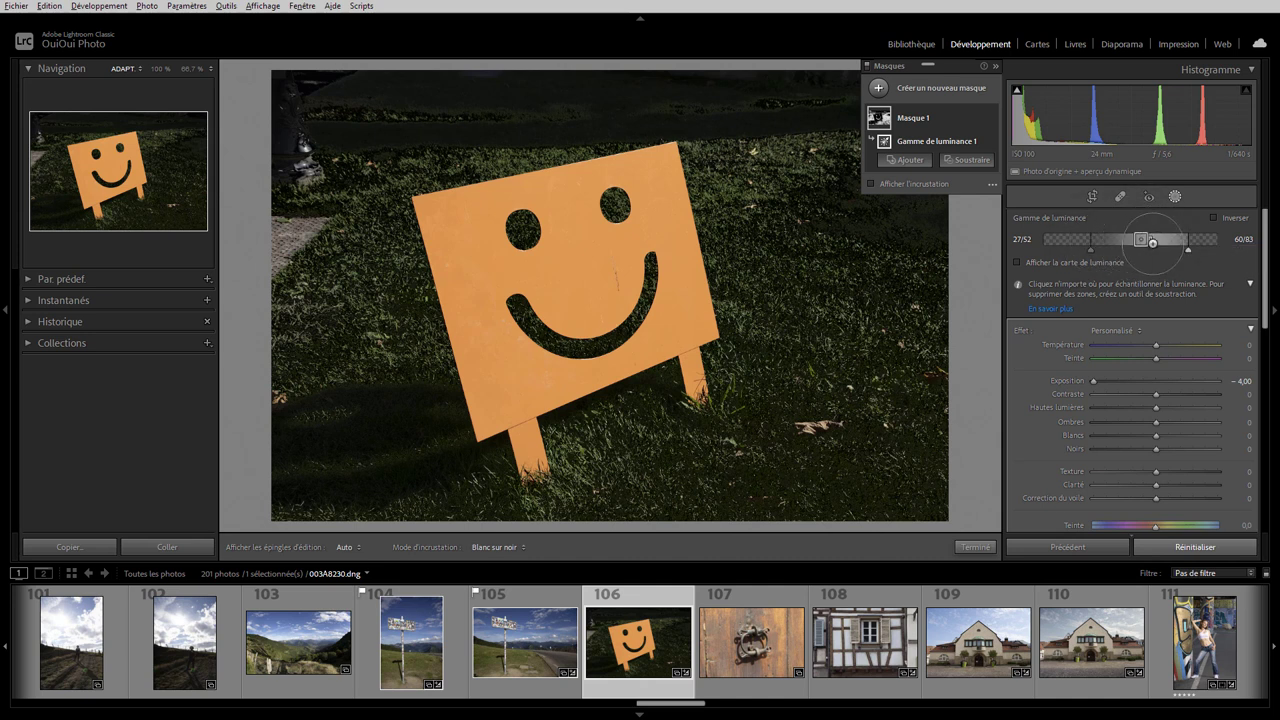
Show the luminance map and narrow the range, excluding the darkest and brightest tones
{"action": "left_click", "coordinate": [1030, 262]}
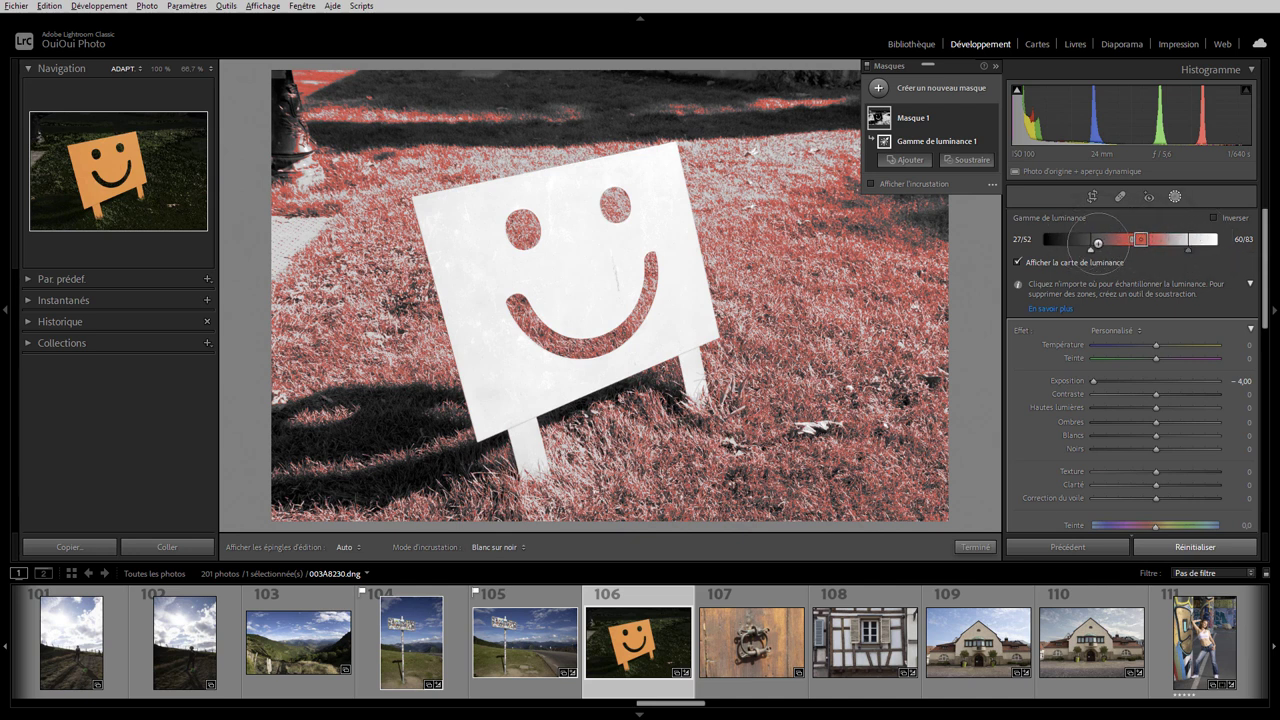
{"action": "left_click_drag", "start_coordinate": [1091, 247], "coordinate": [1111, 245]}
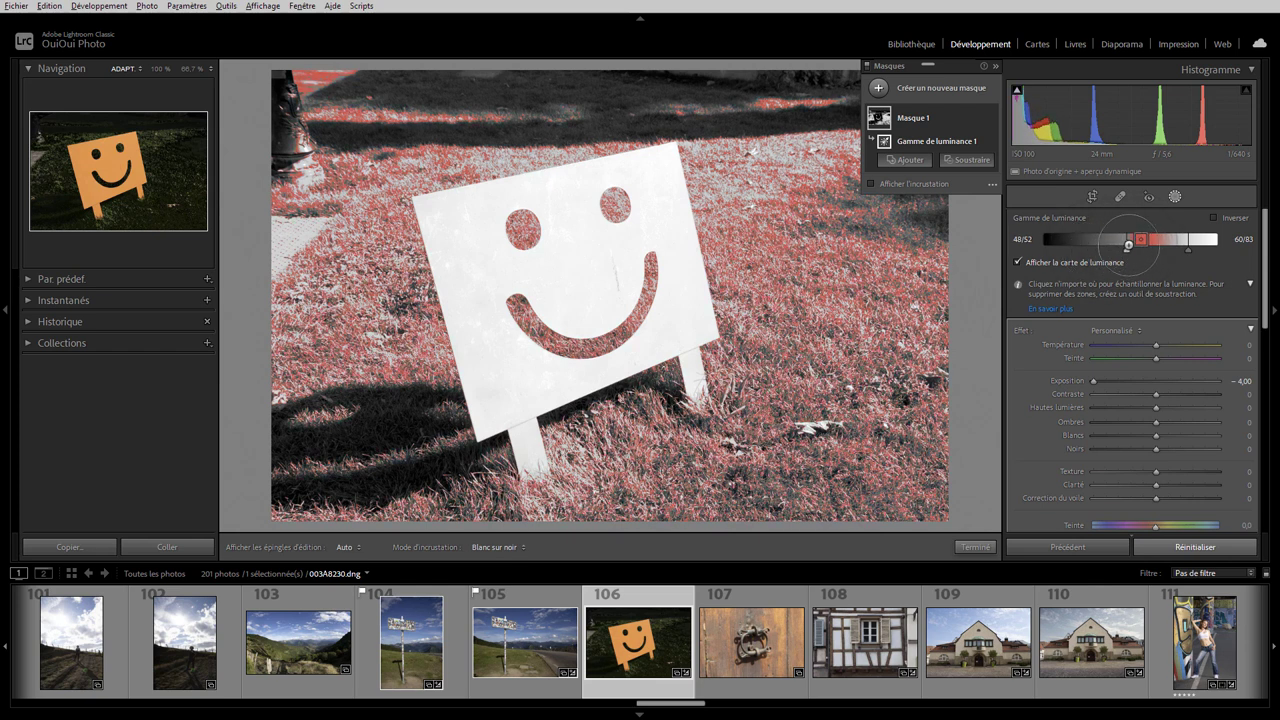
{"action": "left_click_drag", "start_coordinate": [1188, 249], "coordinate": [1165, 250]}
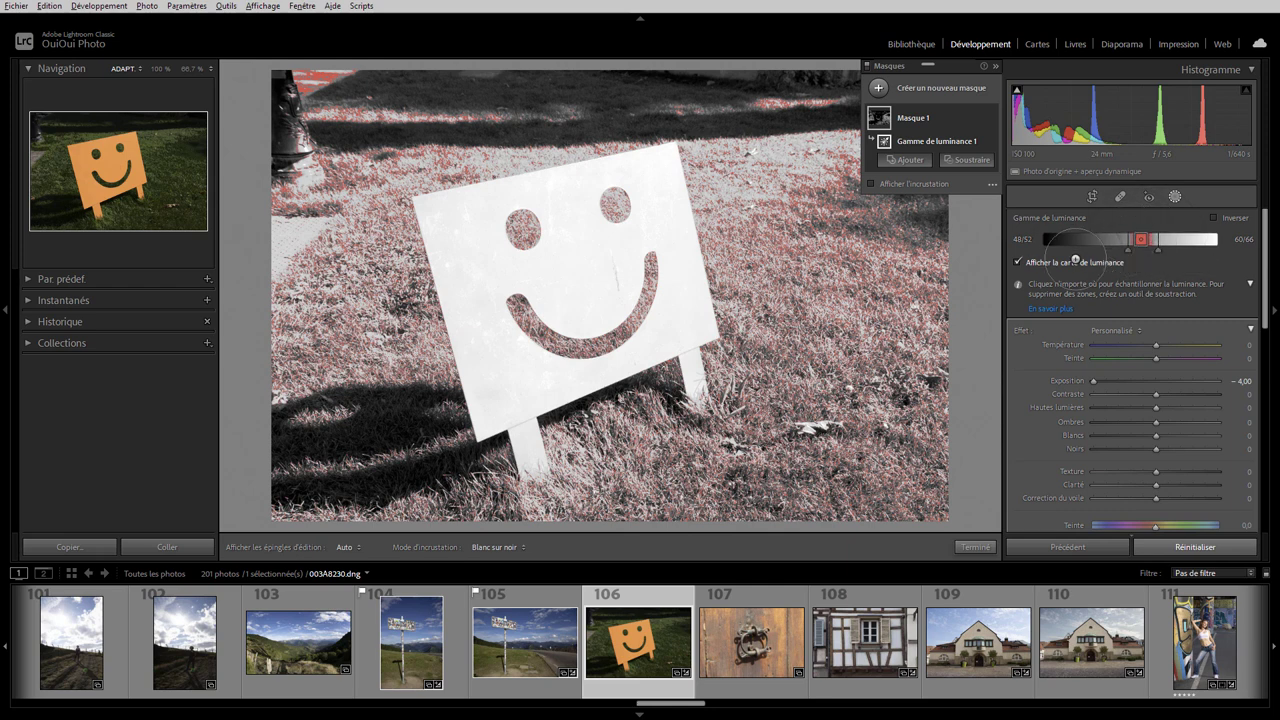
Hide the luminance map, try Inverser on and off, then discard the mask by resetting
{"action": "left_click", "coordinate": [1076, 262]}
{"action": "left_click", "coordinate": [1220, 217]}
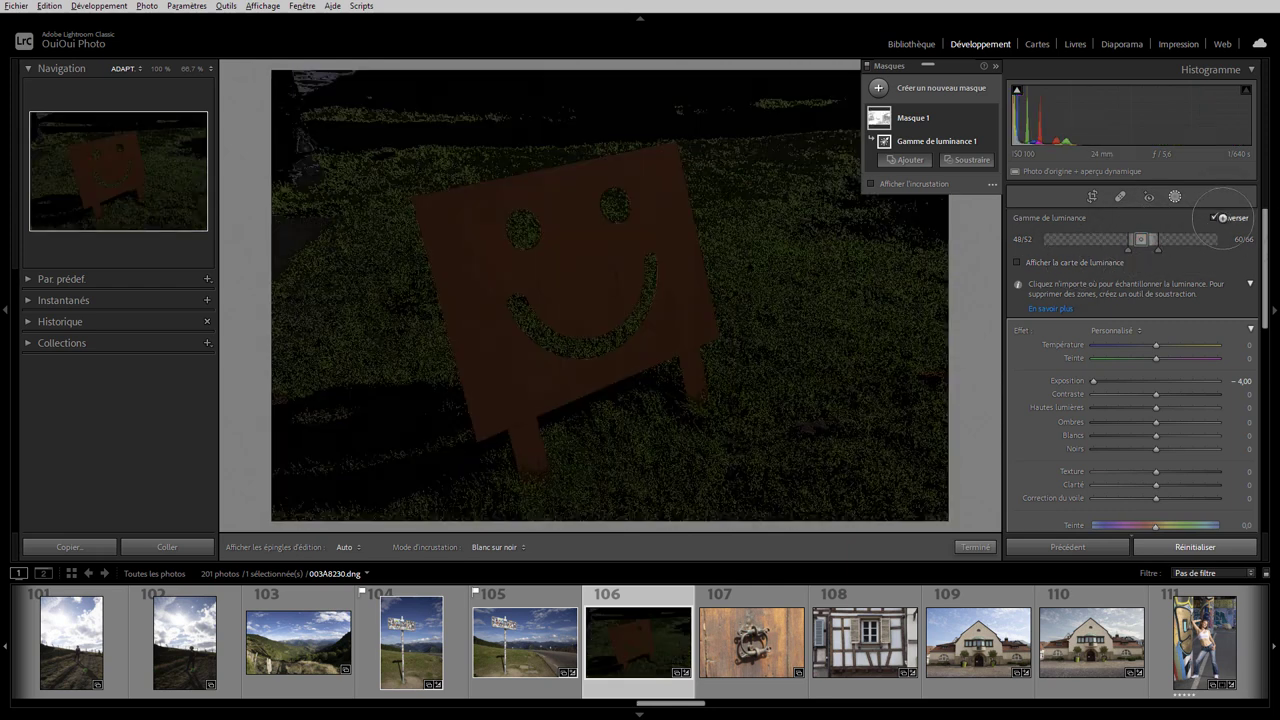
{"action": "left_click", "coordinate": [1216, 217]}
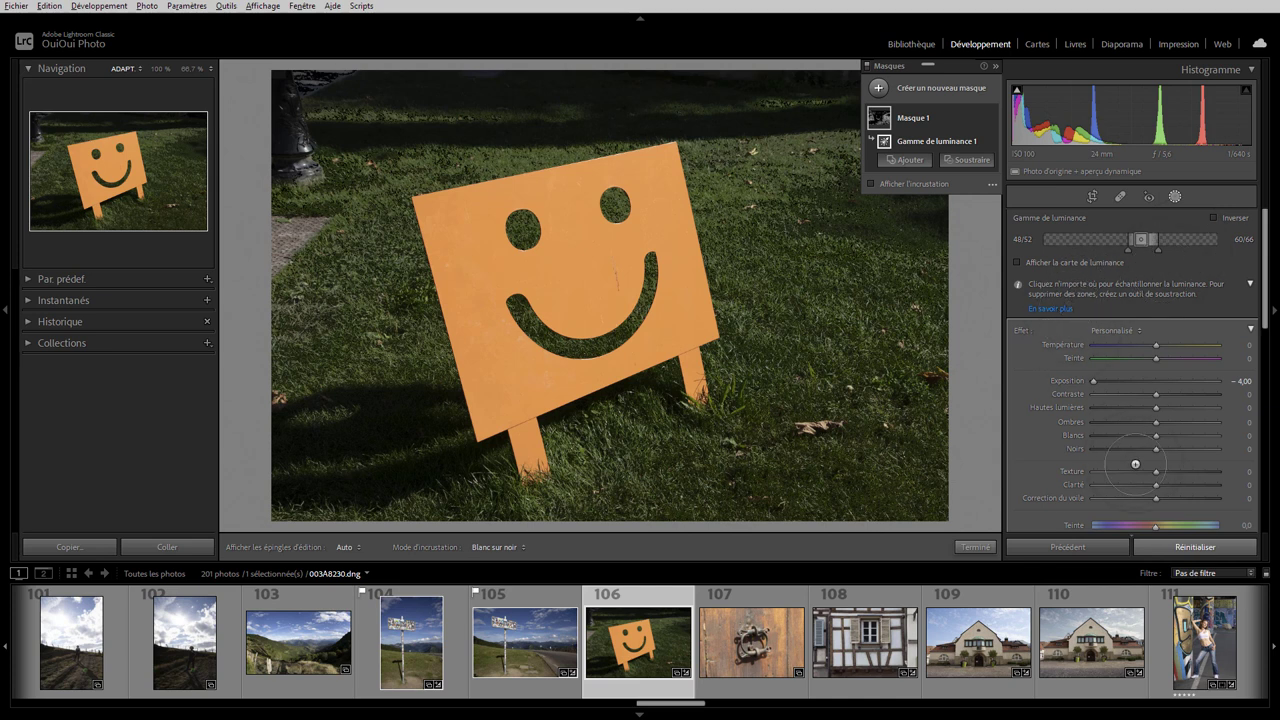
{"action": "left_click", "coordinate": [1176, 540]}
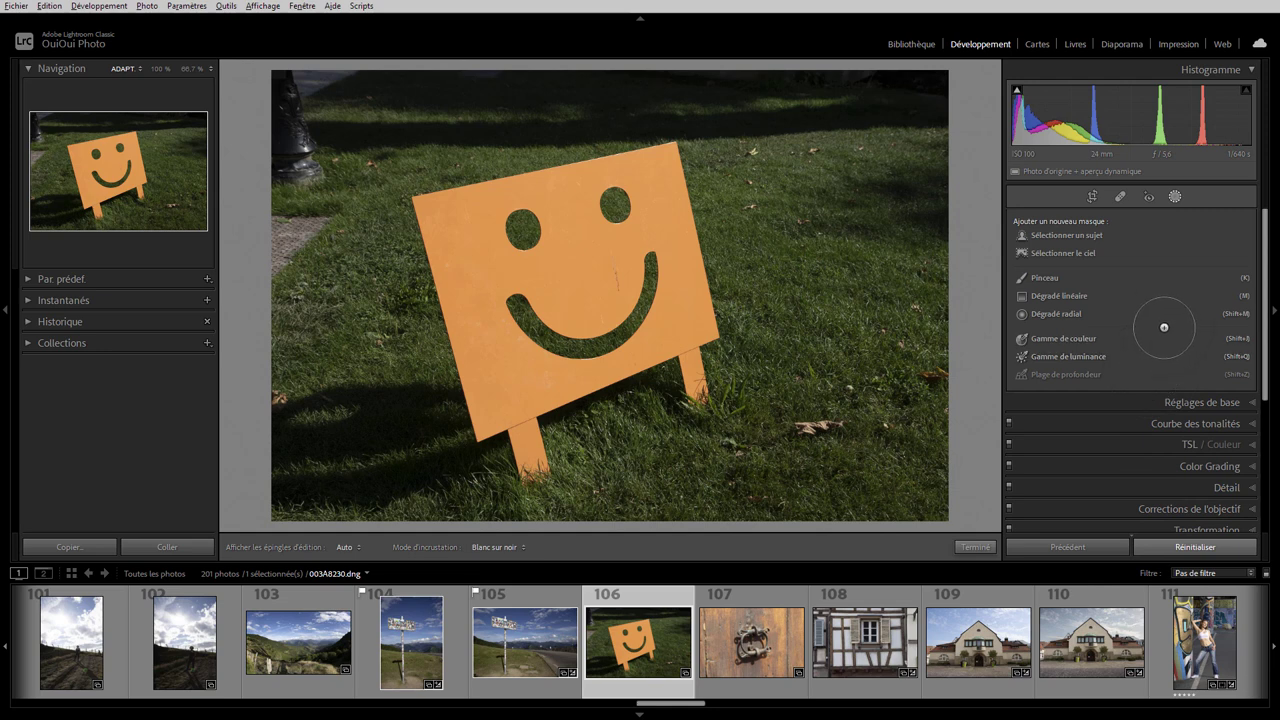
On the mountain panorama, create a Sélectionner le ciel mask, toggling Inverser on and off
{"action": "key", "text": "Left"}
{"action": "key", "text": "Left"}
{"action": "key", "text": "Left"}
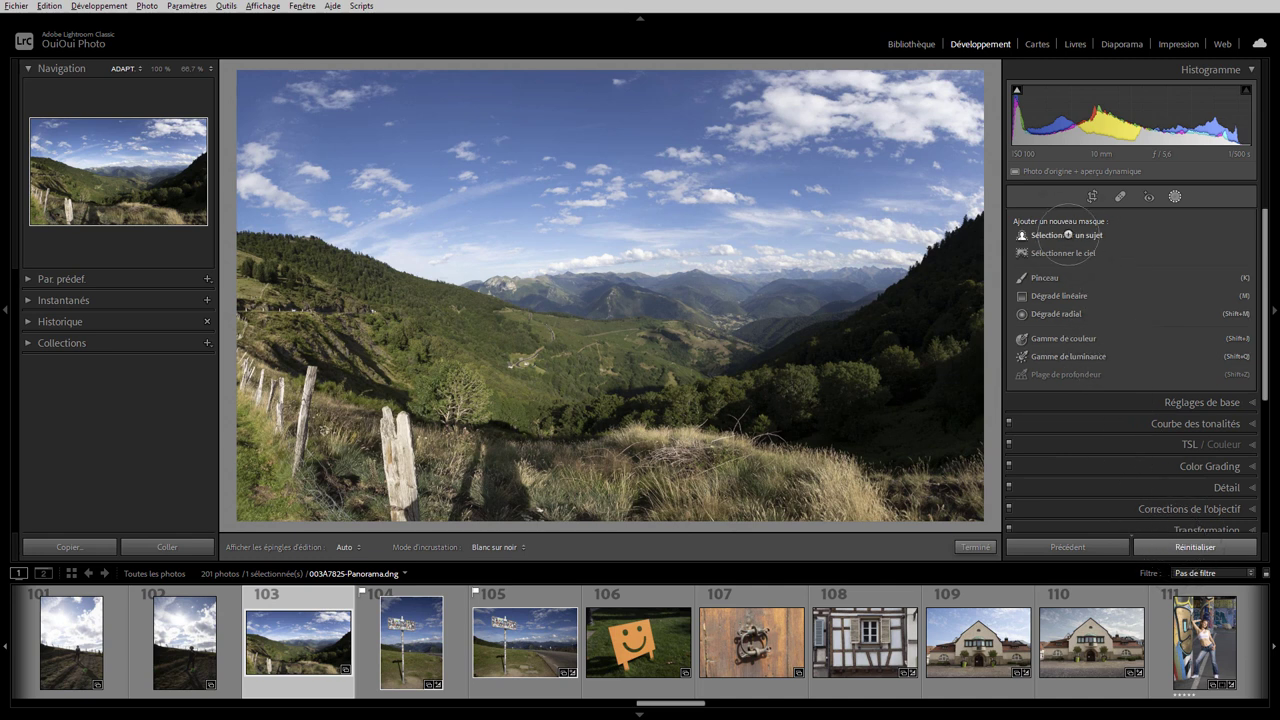
{"action": "left_click", "coordinate": [1060, 253]}
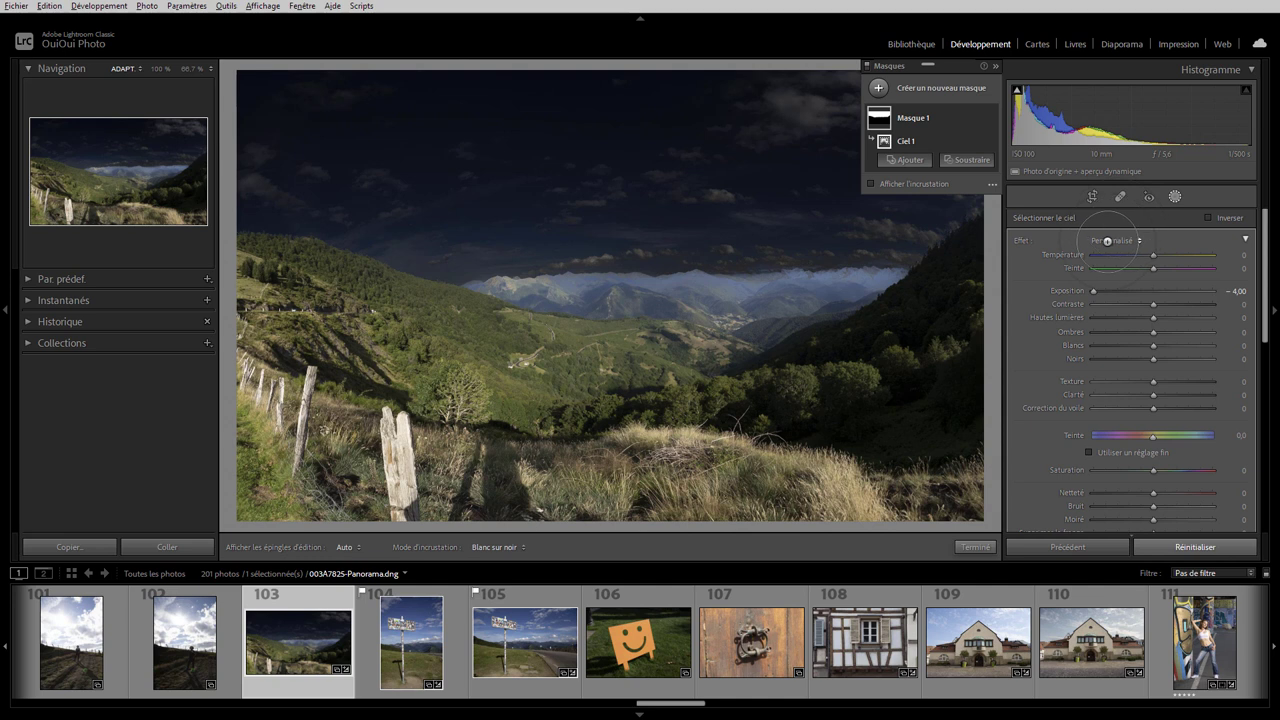
{"action": "left_click", "coordinate": [1232, 217]}
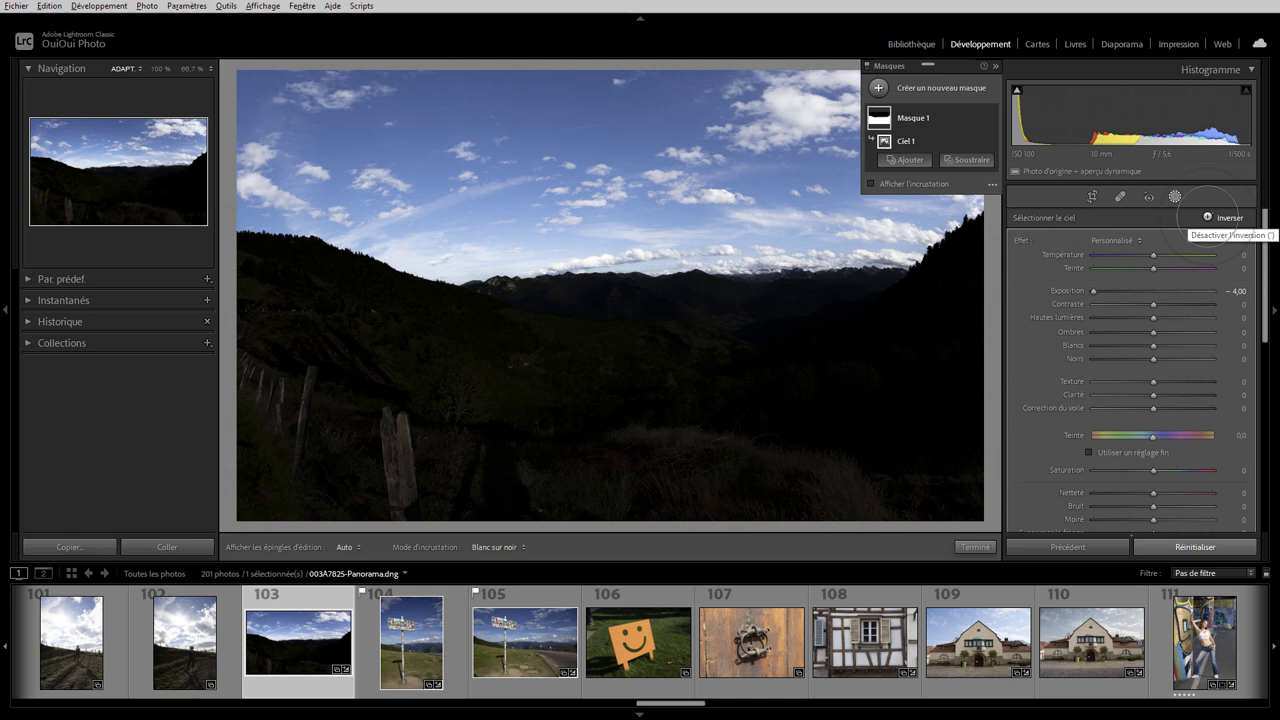
{"action": "left_click", "coordinate": [1207, 217]}
Reset the sky mask's exposure and lower its highlights to −53, then apply it
{"action": "double_click", "coordinate": [1094, 290]}
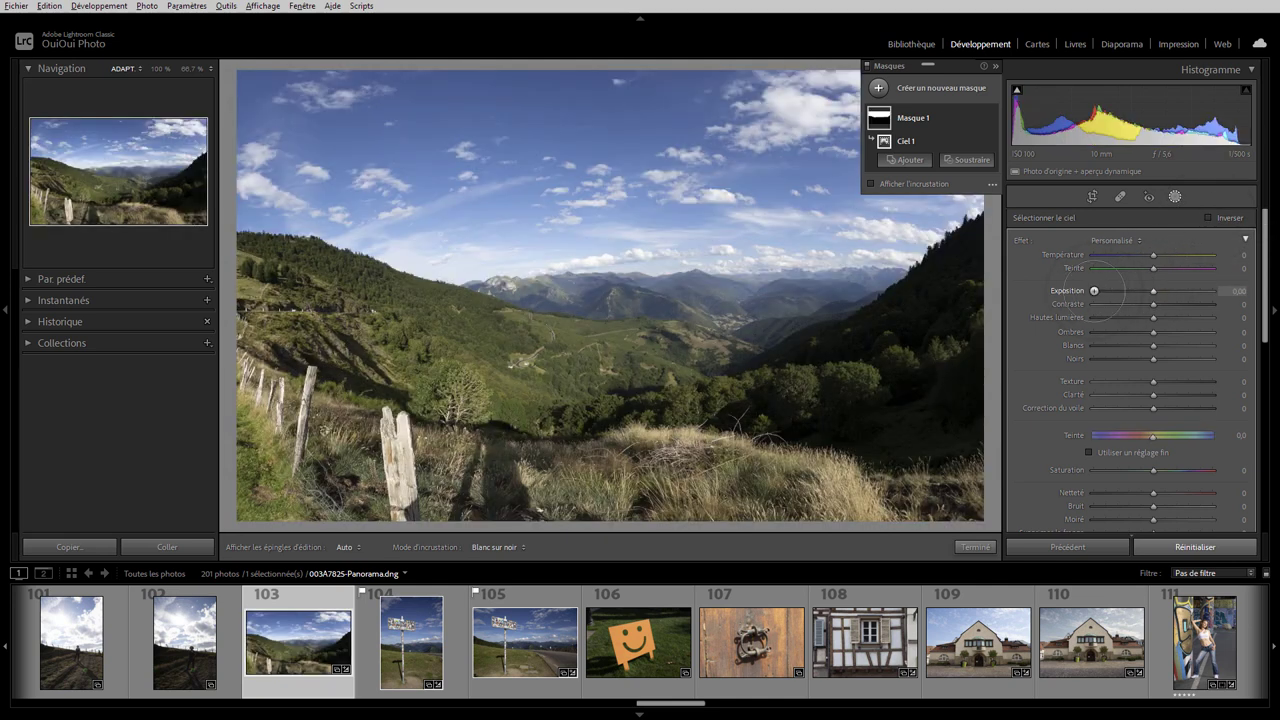
{"action": "key", "text": "o"}
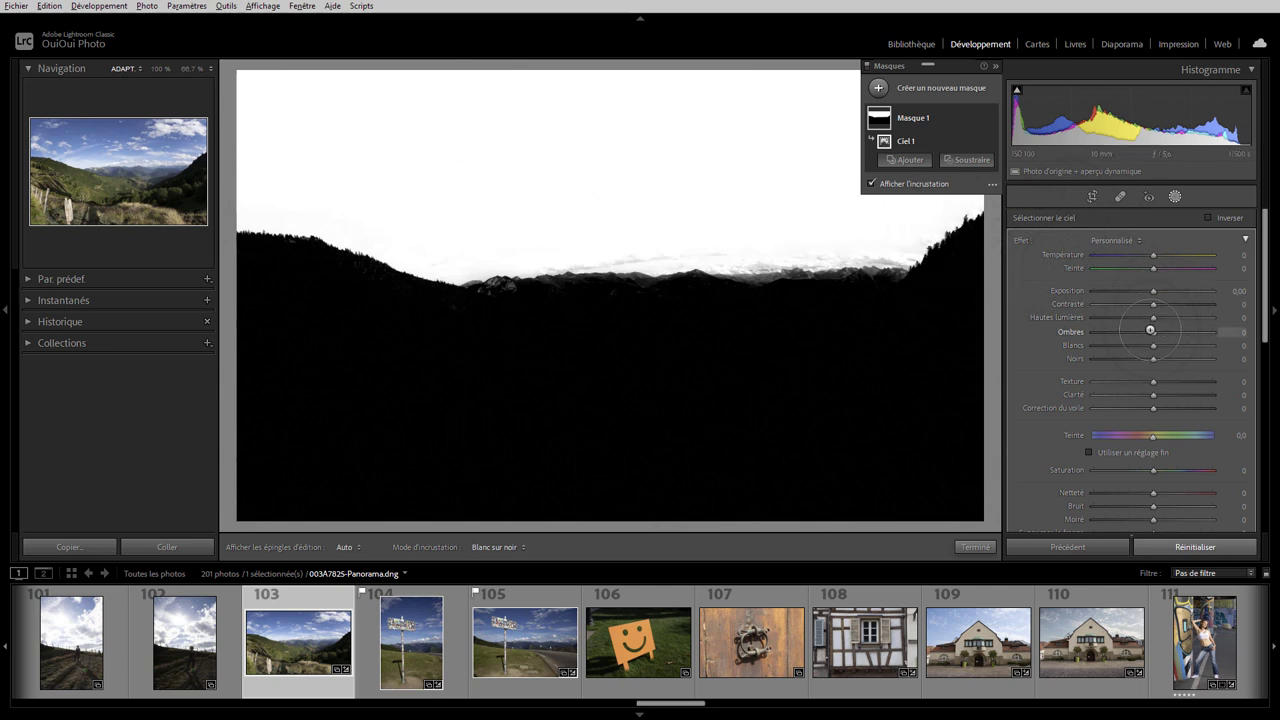
{"action": "left_click_drag", "start_coordinate": [1151, 318], "coordinate": [1109, 313]}
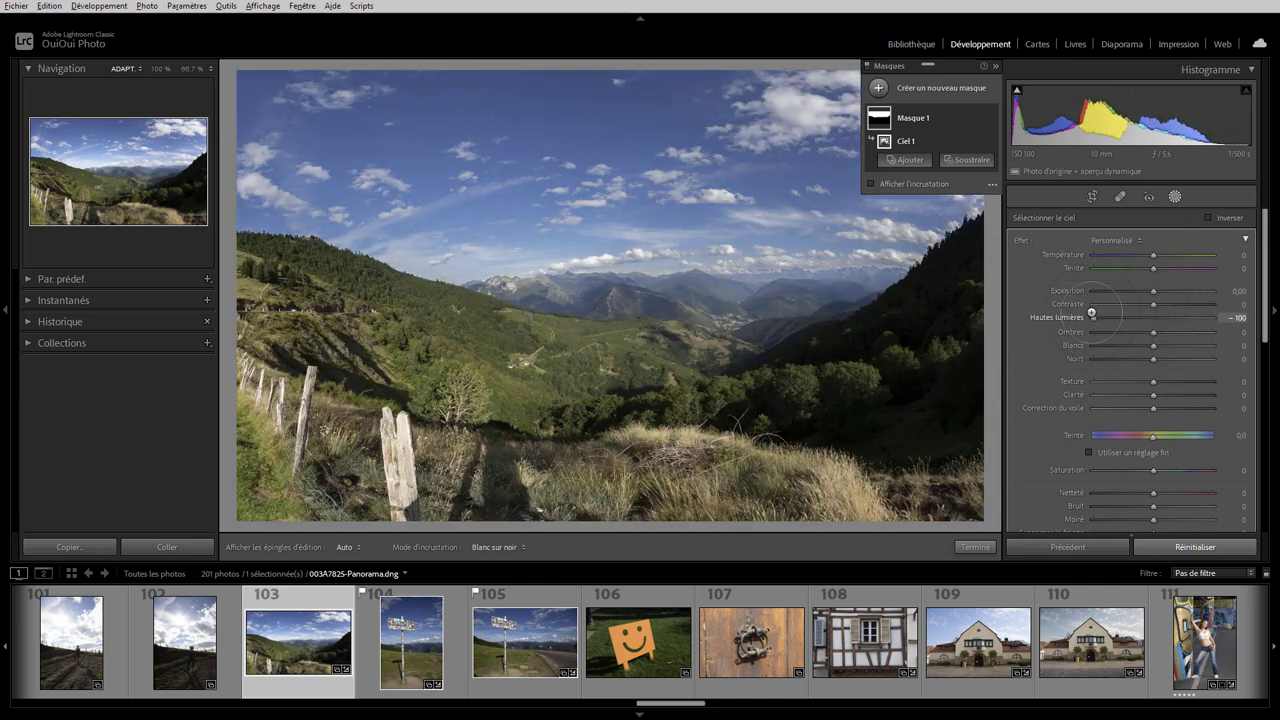
{"action": "left_click_drag", "start_coordinate": [1109, 313], "coordinate": [1119, 320]}
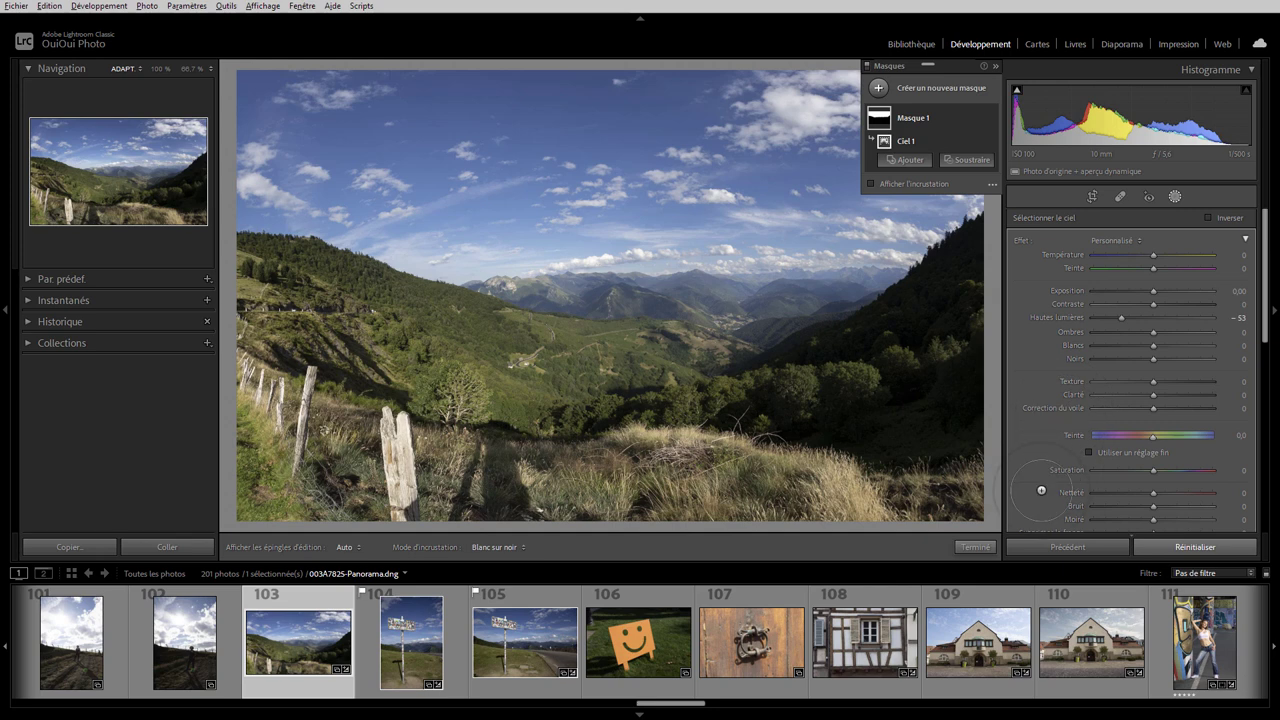
{"action": "left_click", "coordinate": [972, 546]}
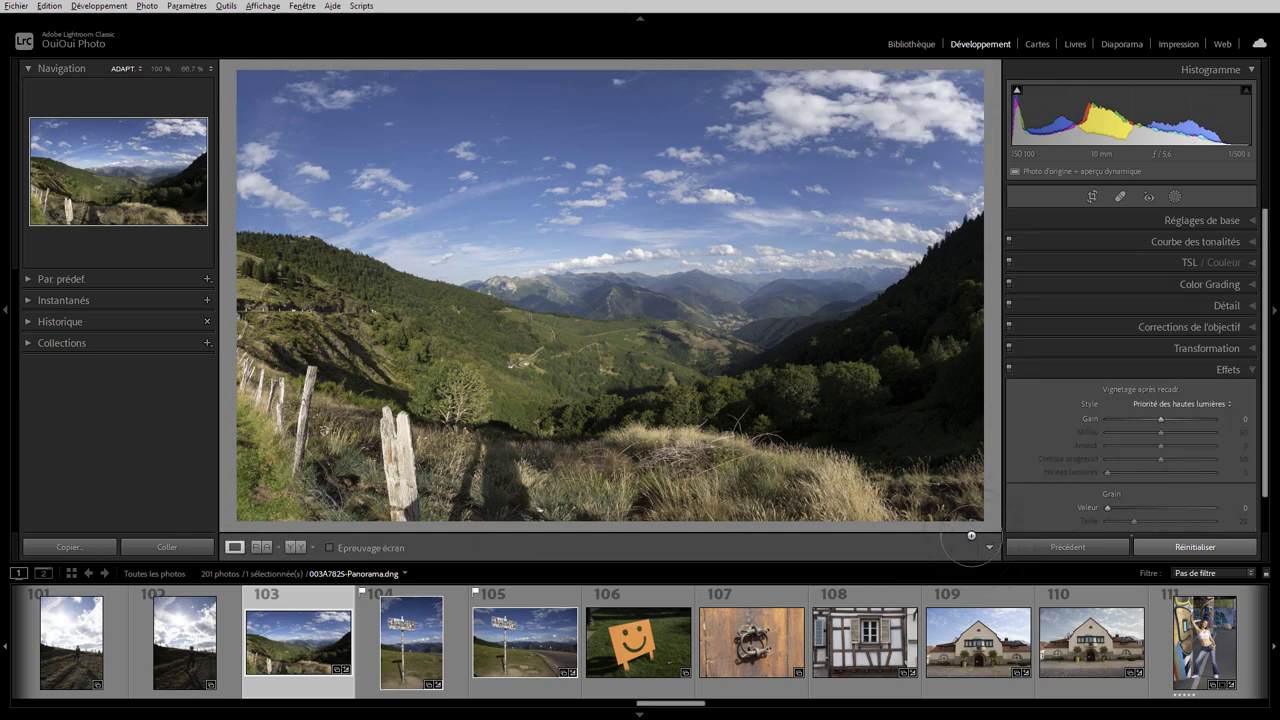
Open portrait photo 119 from the filmstrip and bring up its masking tools
{"action": "left_click_drag", "start_coordinate": [678, 703], "coordinate": [745, 704]}
{"action": "left_click", "coordinate": [787, 643]}
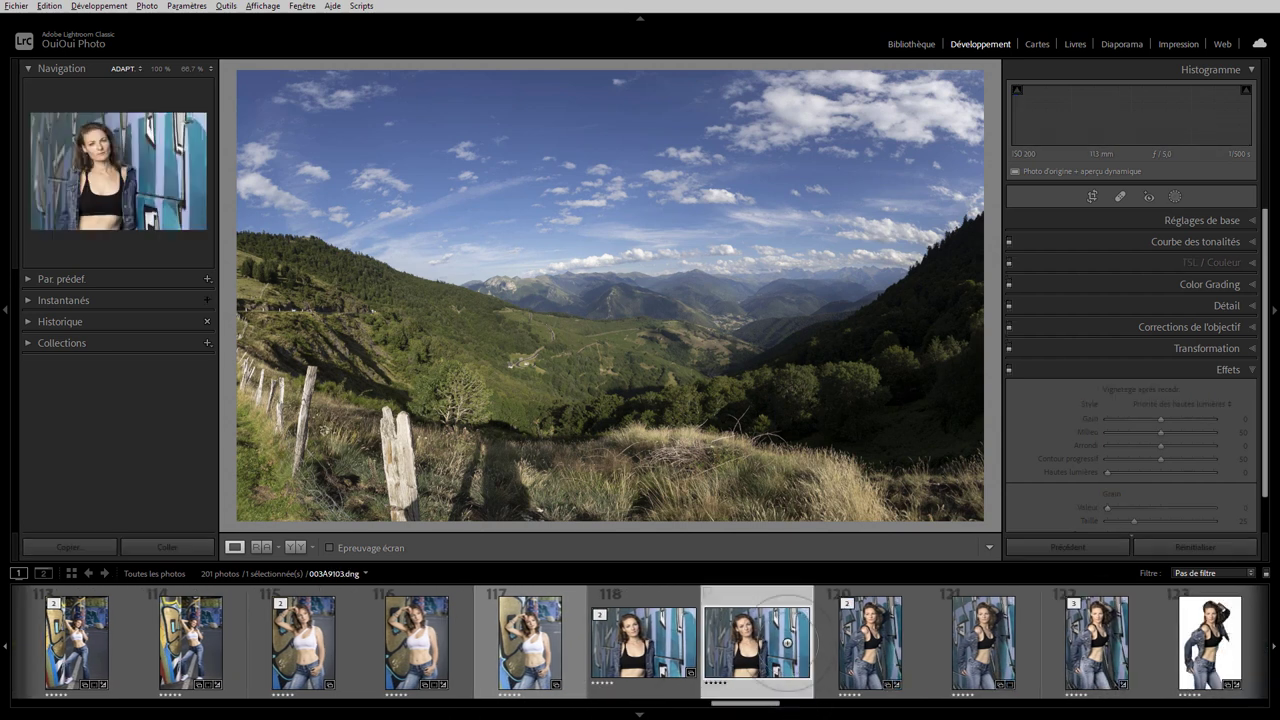
{"action": "left_click", "coordinate": [1175, 196]}
Create a Sélectionner un sujet mask and invert it to darken the background at −1.63 exposure
{"action": "left_click", "coordinate": [1078, 236]}
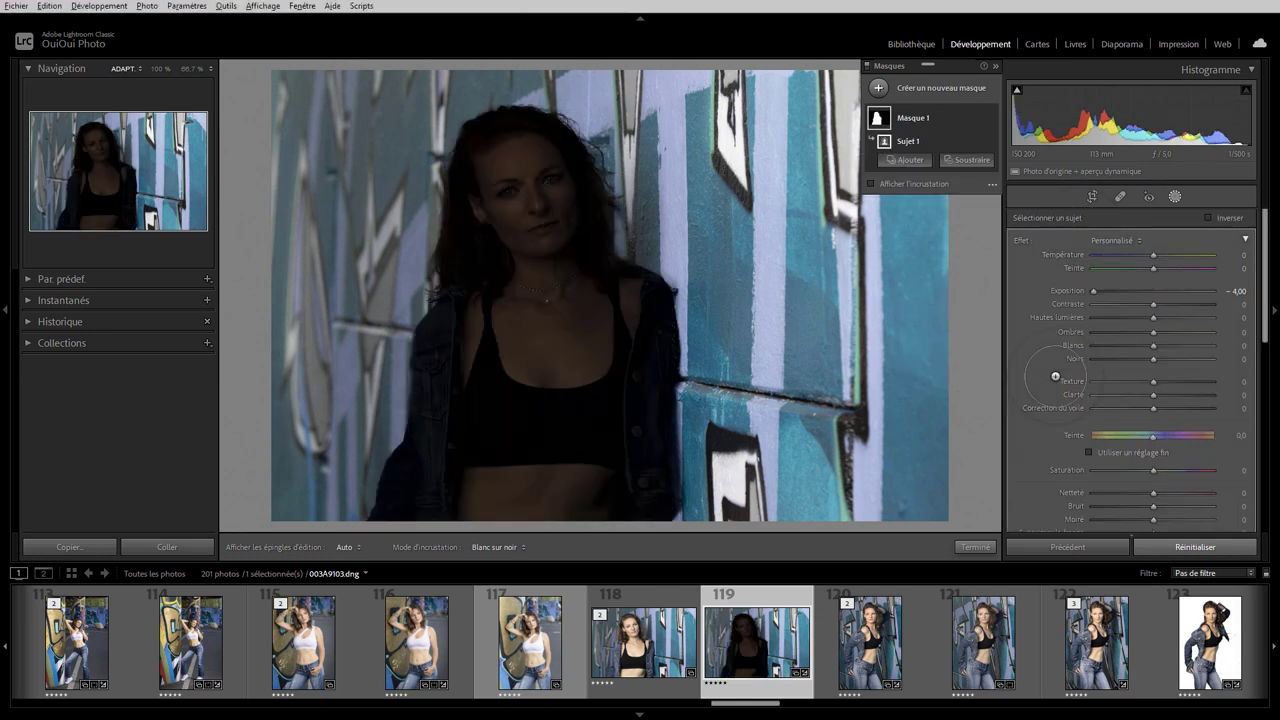
{"action": "mouse_move", "coordinate": [1093, 291]}
{"action": "left_mouse_down"}
{"action": "mouse_move", "coordinate": [1164, 291]}
{"action": "mouse_move", "coordinate": [1120, 292]}
{"action": "mouse_move", "coordinate": [1143, 292]}
{"action": "mouse_move", "coordinate": [1131, 291]}
{"action": "left_mouse_up"}
{"action": "left_click", "coordinate": [1210, 216]}
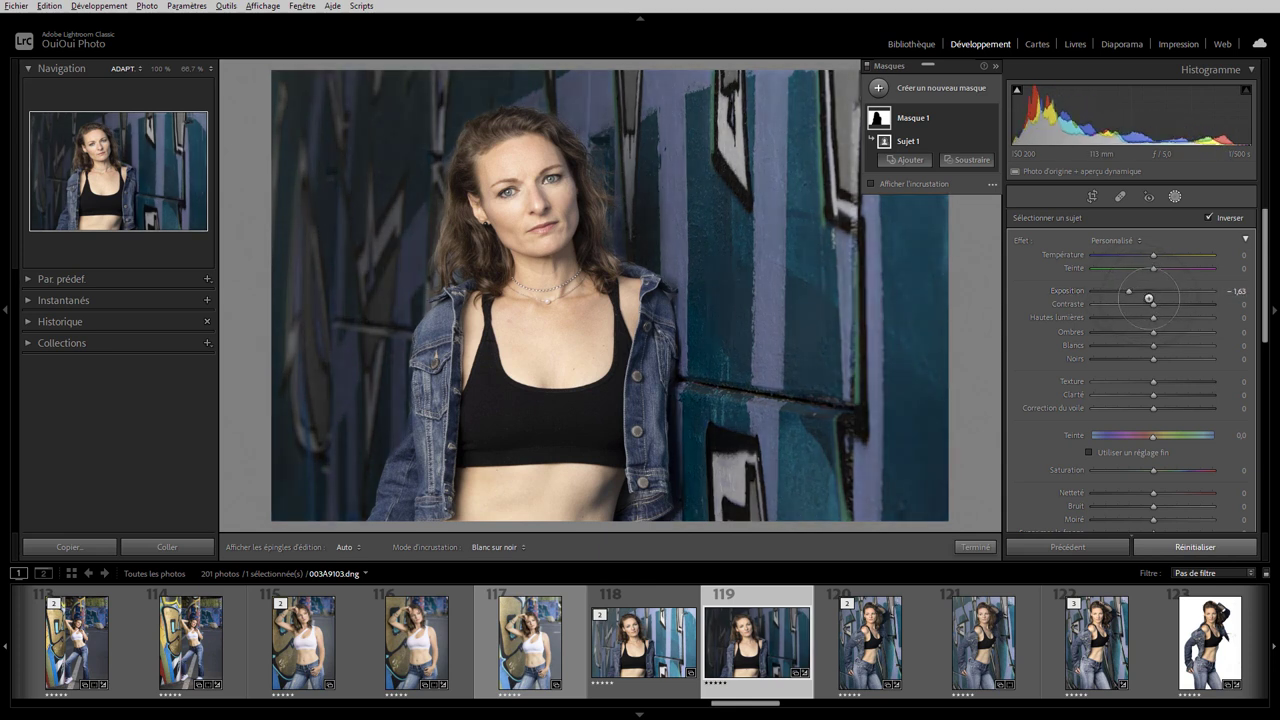
Turn the mask overlay off and back on, then bring up the overlay display options
{"action": "left_click", "coordinate": [903, 184]}
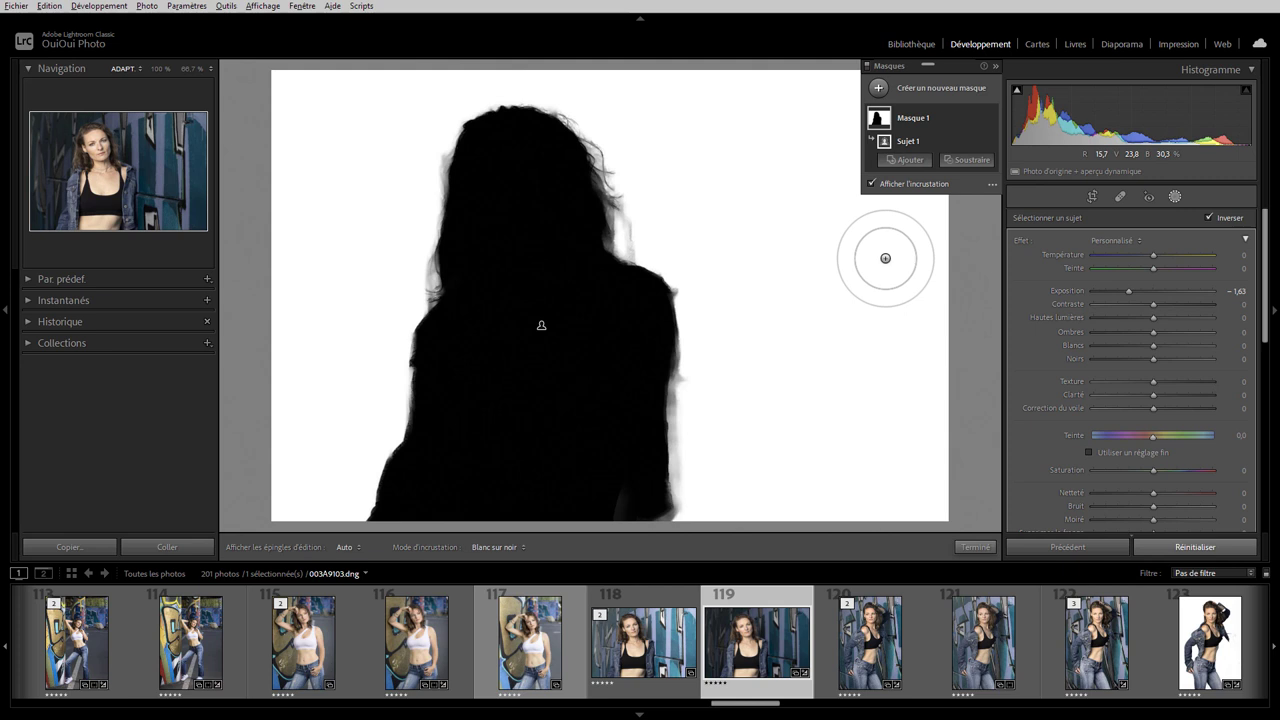
{"action": "left_click", "coordinate": [889, 184]}
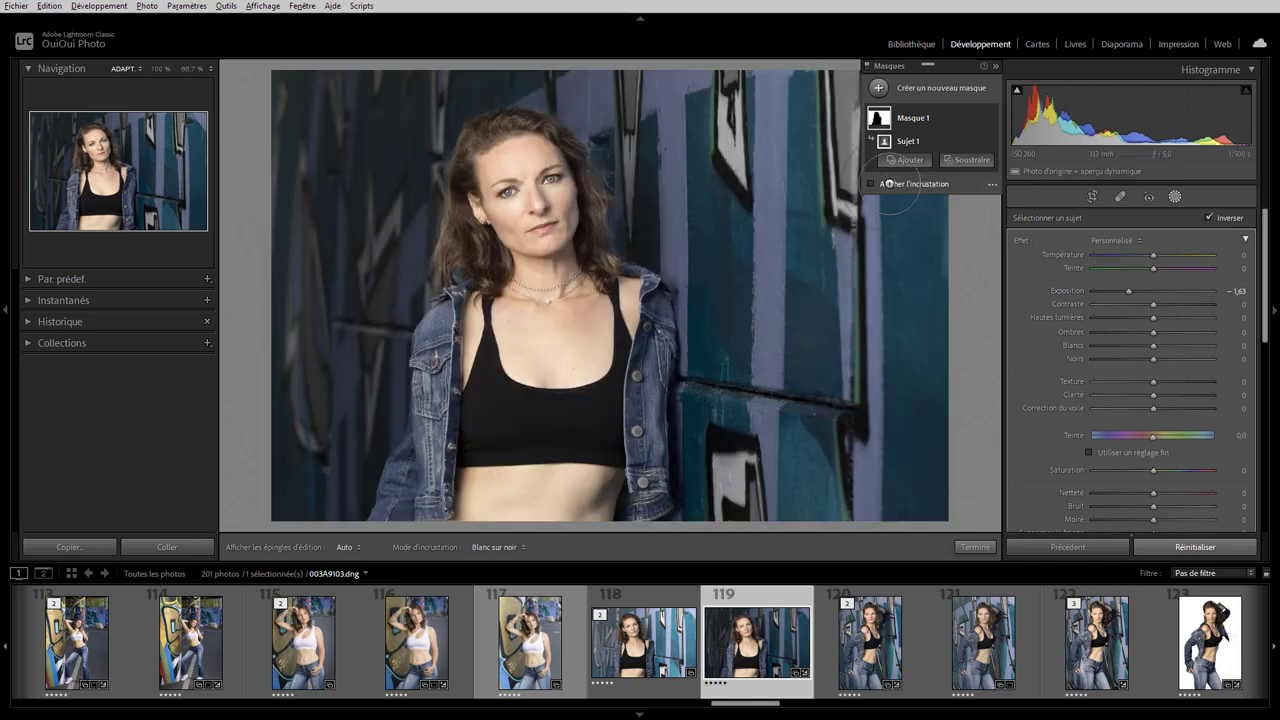
{"action": "left_click", "coordinate": [889, 184]}
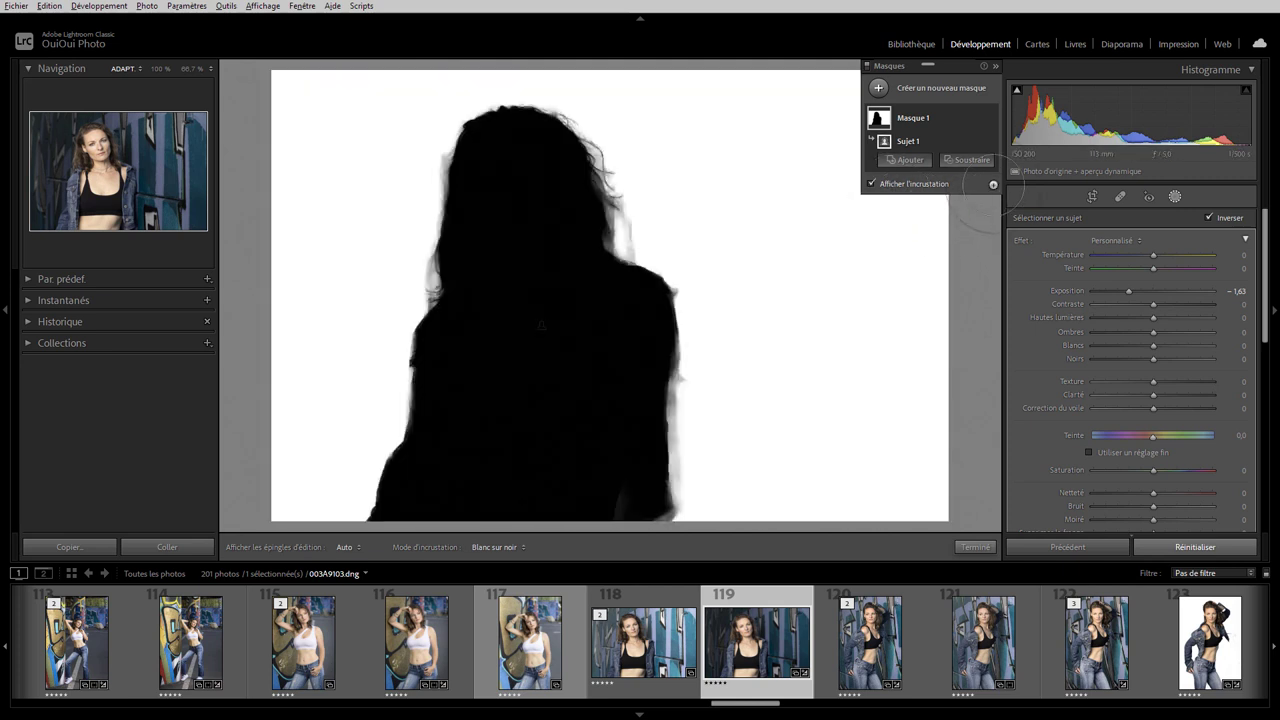
{"action": "left_click", "coordinate": [993, 184]}
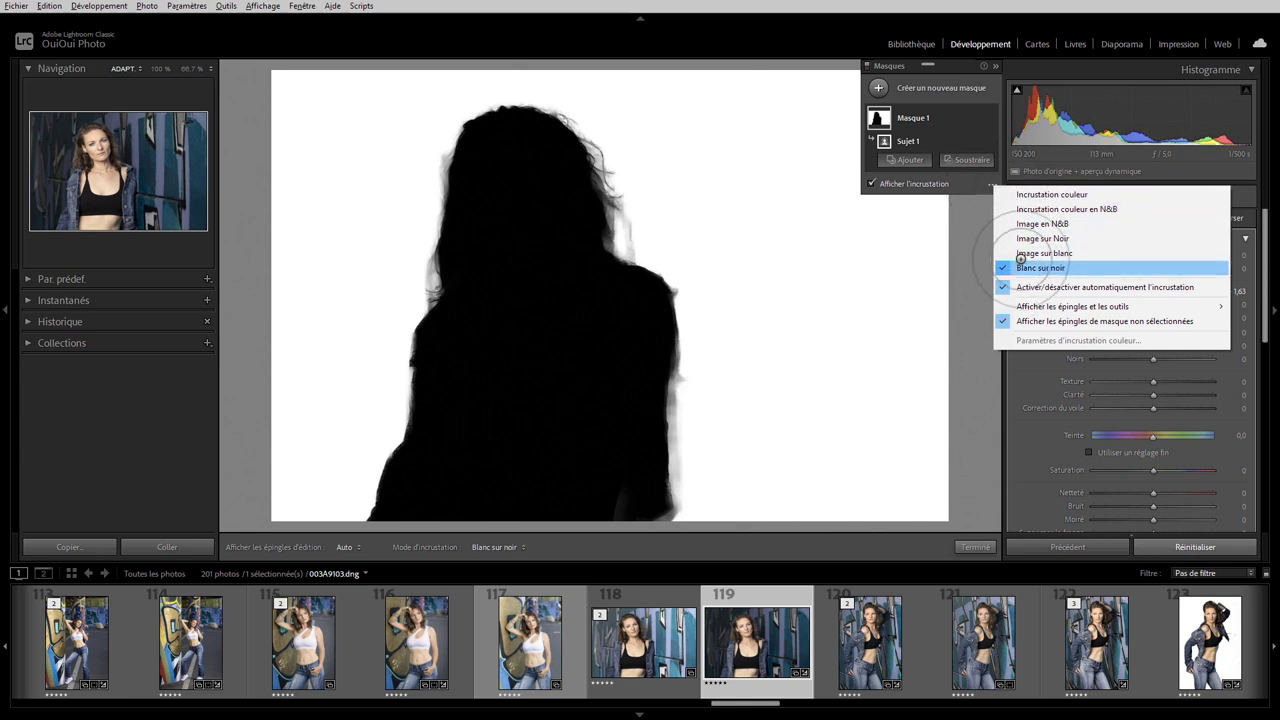
Switch the overlay to Incrustation couleur and un-invert the mask so it covers the woman
{"action": "left_click", "coordinate": [1030, 194]}
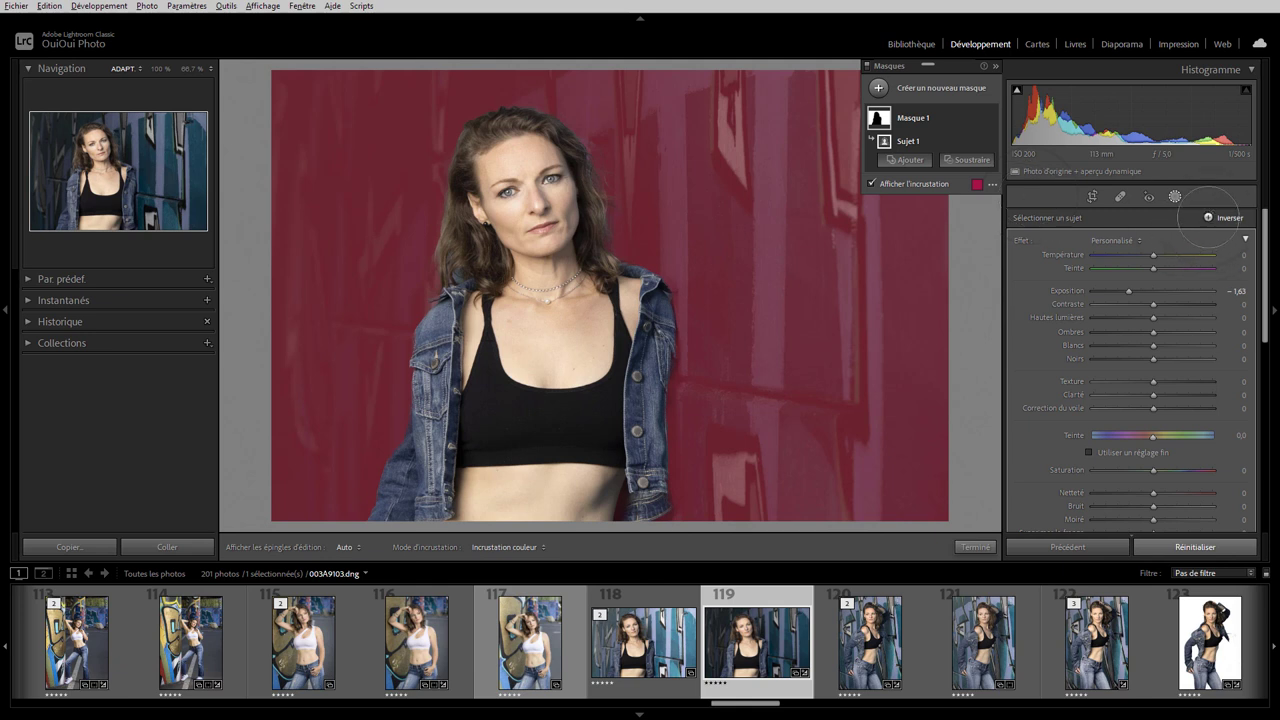
{"action": "left_click", "coordinate": [1208, 217]}
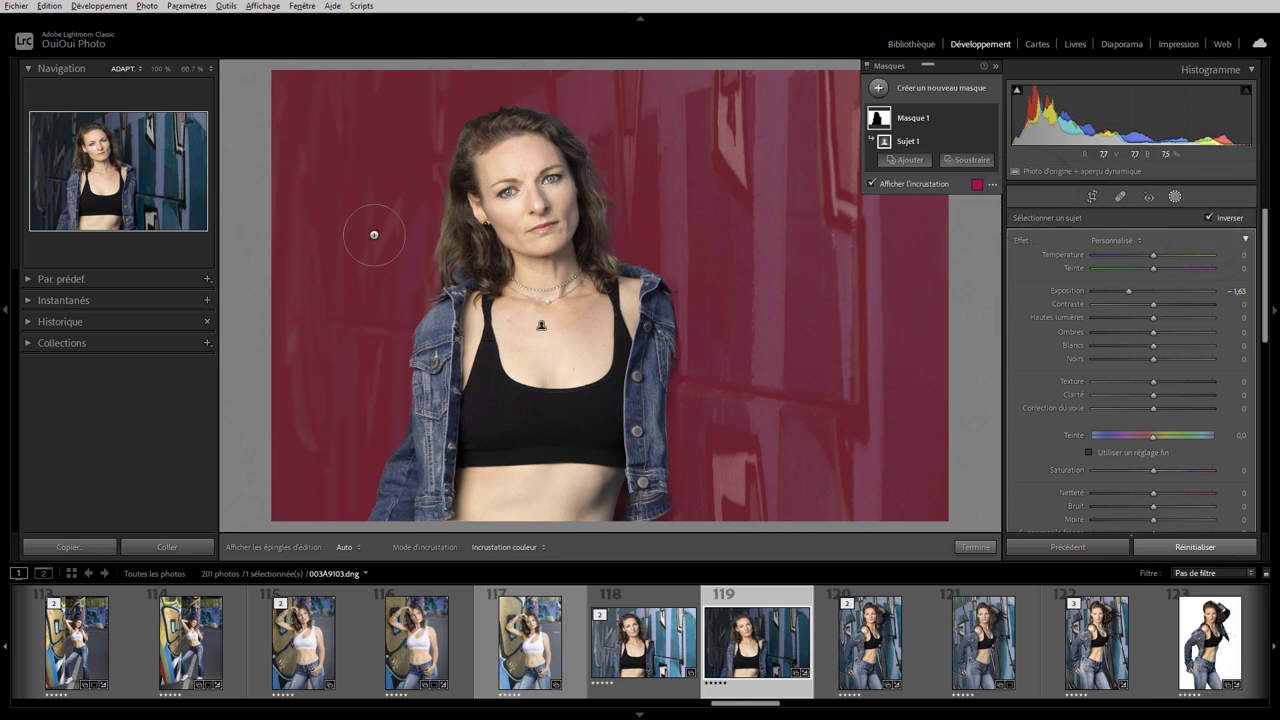
{"action": "left_click", "coordinate": [1208, 217]}
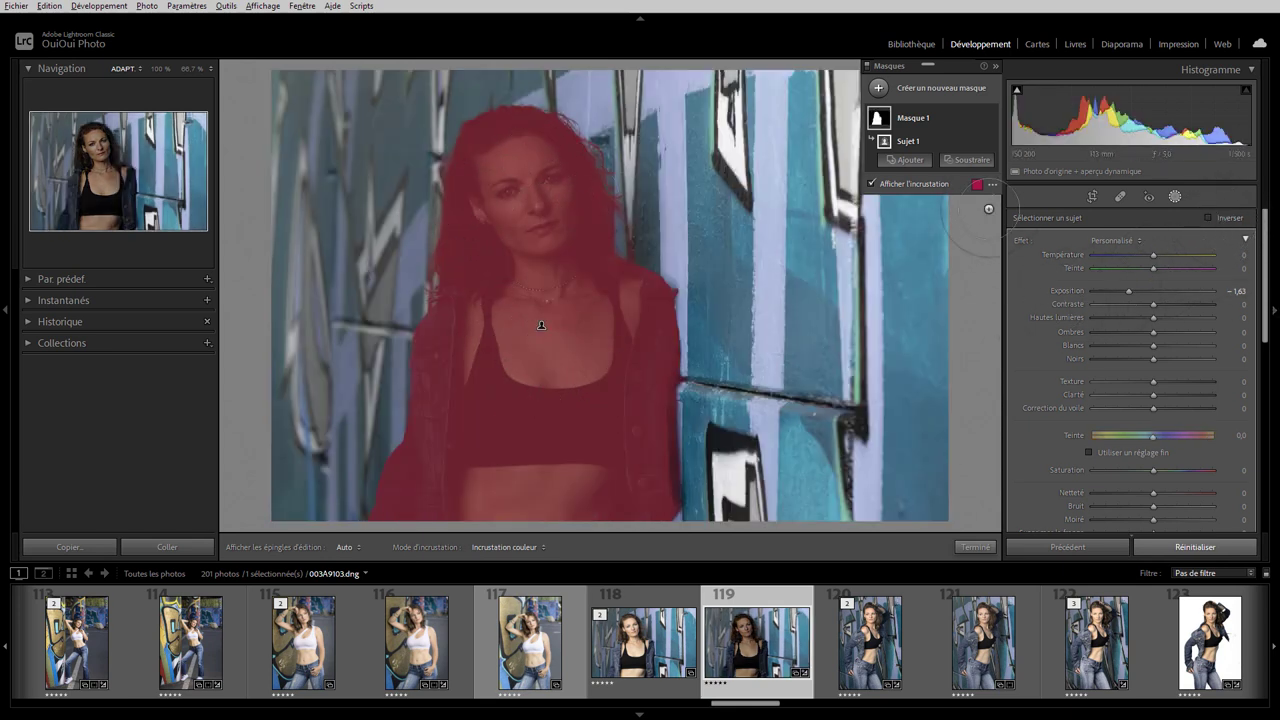
Lower the red overlay's opacity, compare Zone non affectée and Zone affectée, and fine-tune its colour
{"action": "left_click", "coordinate": [976, 184]}
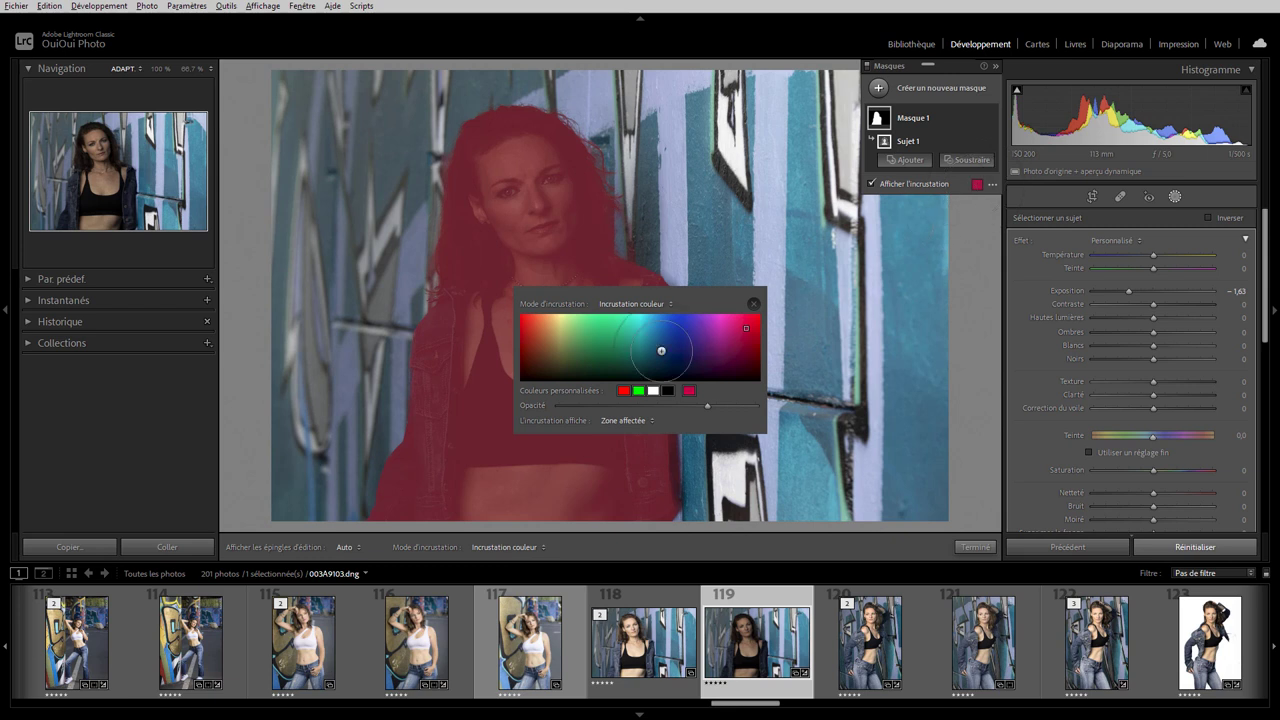
{"action": "mouse_move", "coordinate": [708, 409]}
{"action": "left_mouse_down"}
{"action": "mouse_move", "coordinate": [677, 403]}
{"action": "mouse_move", "coordinate": [720, 405]}
{"action": "left_mouse_up"}
{"action": "left_click", "coordinate": [614, 419]}
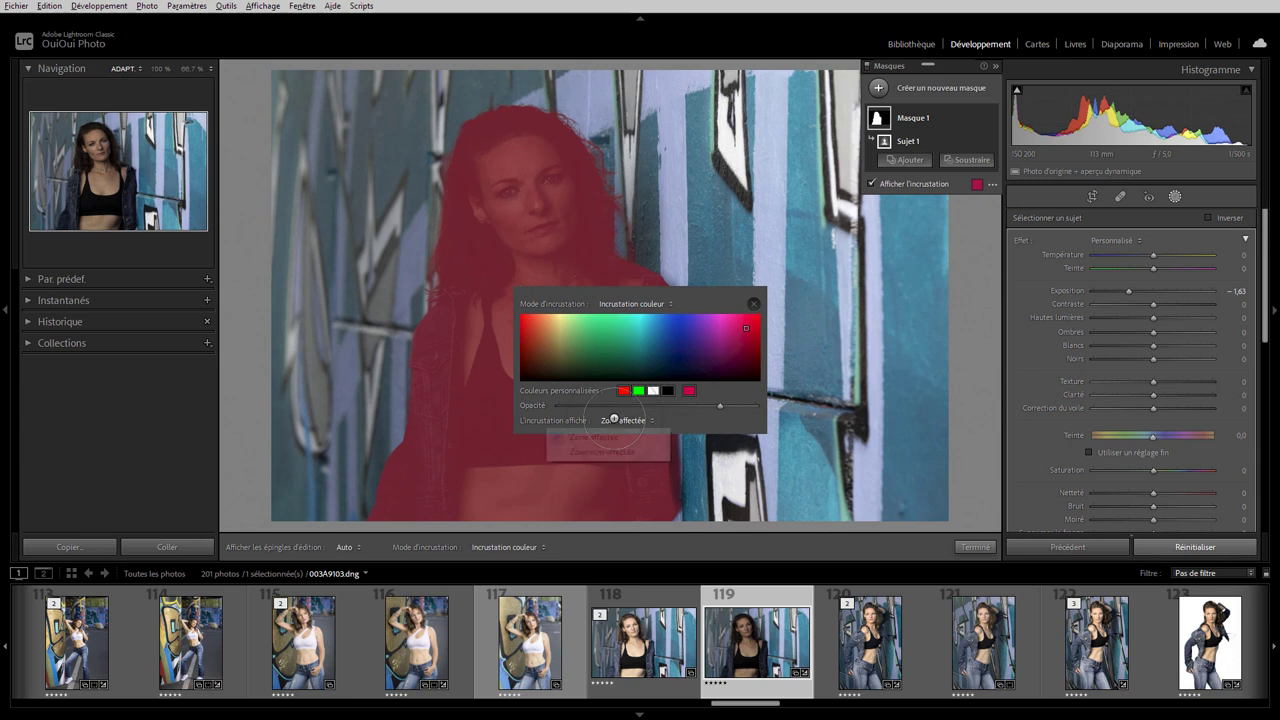
{"action": "left_click", "coordinate": [610, 452]}
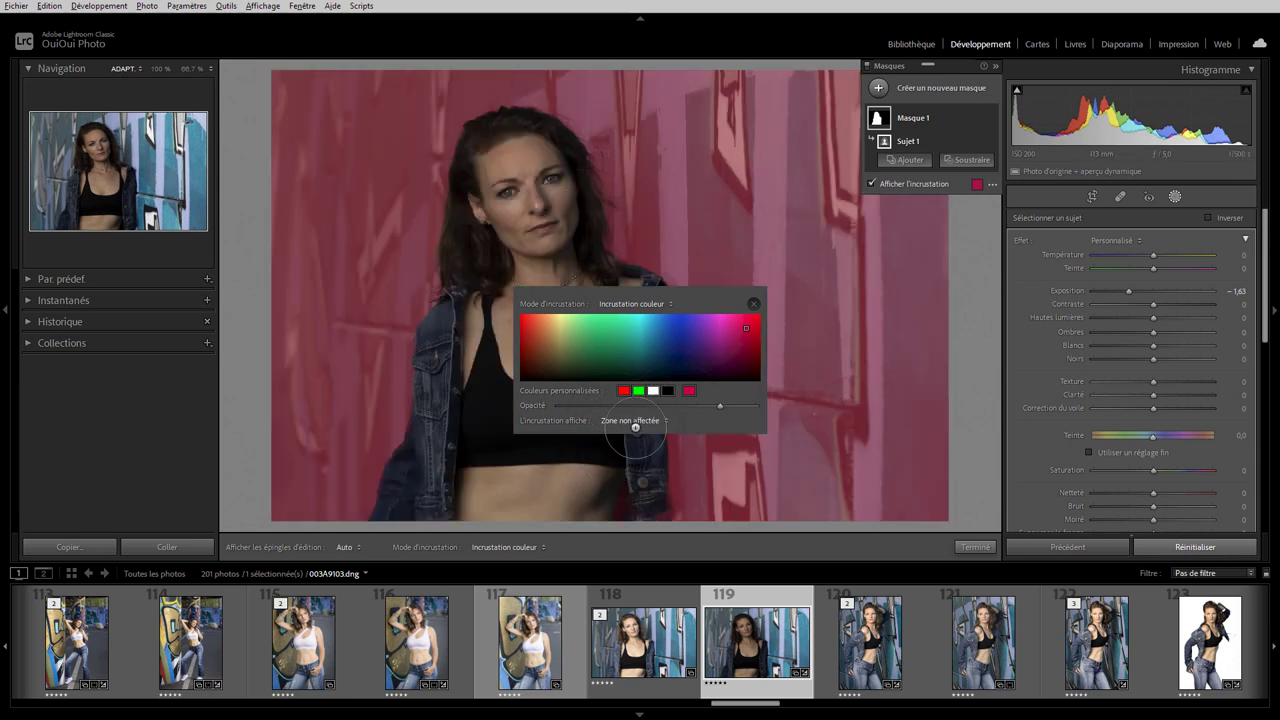
{"action": "left_click", "coordinate": [634, 421]}
{"action": "left_click", "coordinate": [605, 432]}
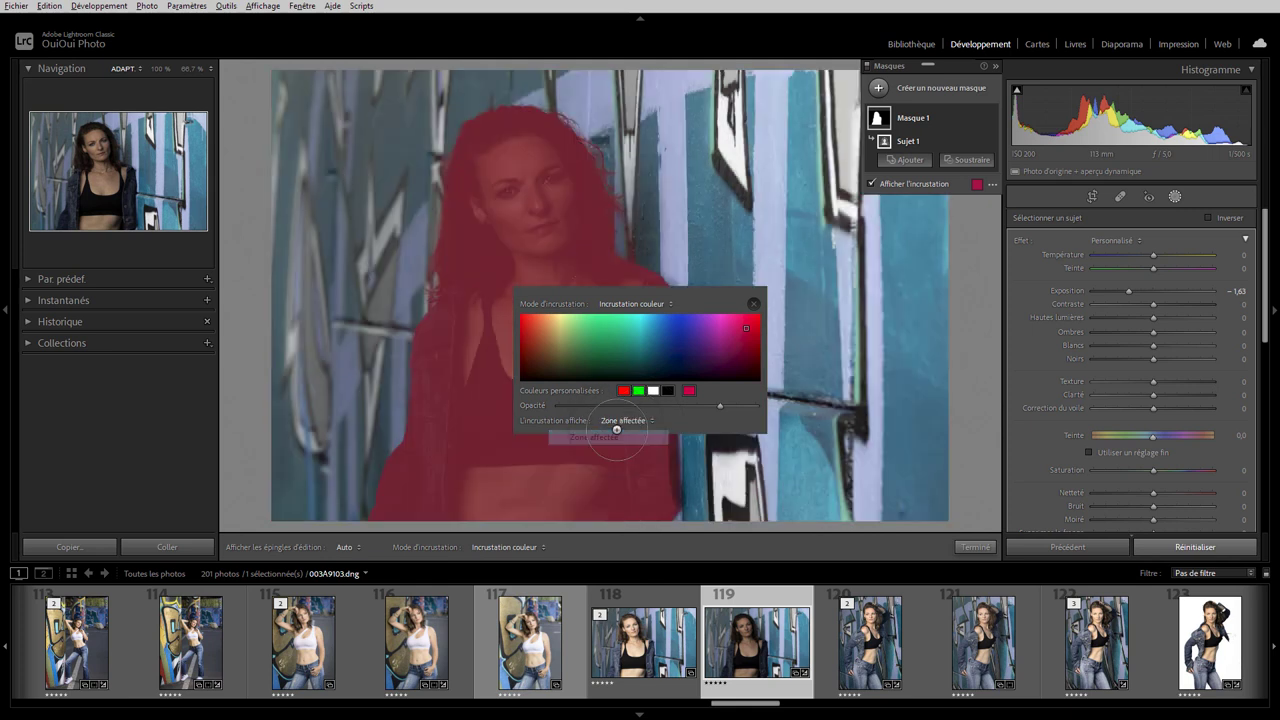
{"action": "left_click_drag", "start_coordinate": [711, 347], "coordinate": [701, 339]}
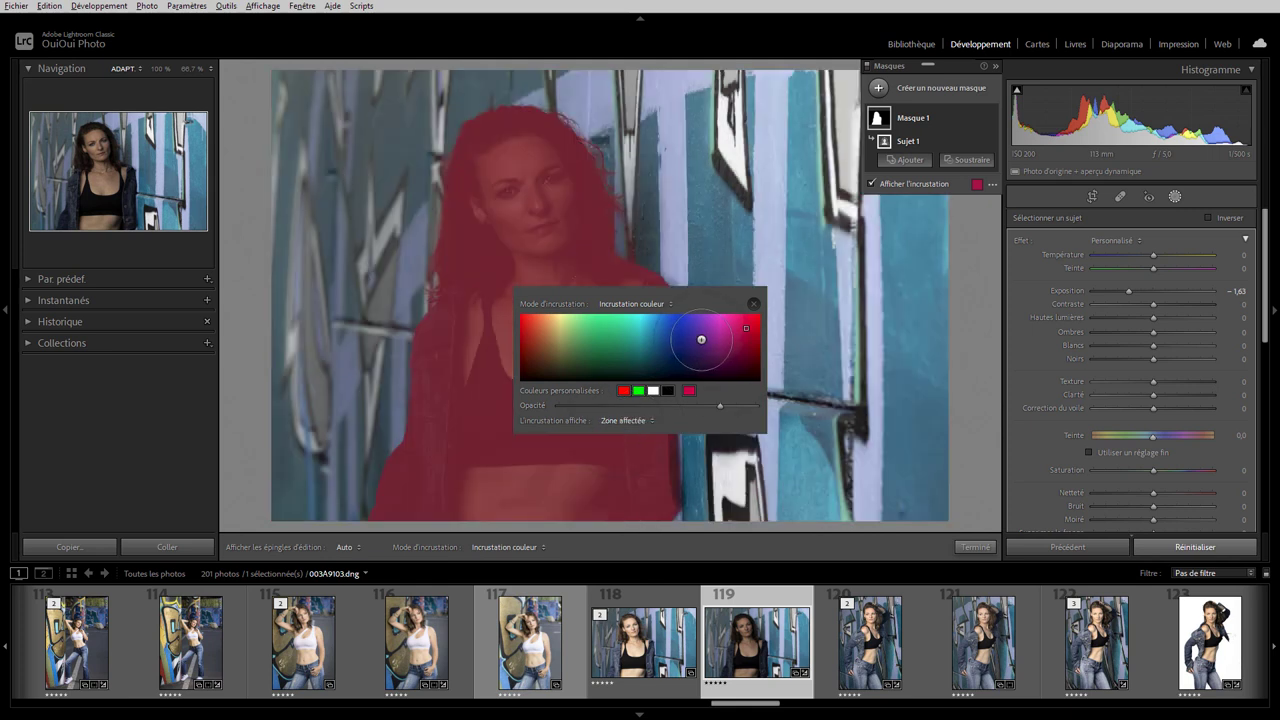
{"action": "left_click", "coordinate": [991, 184]}
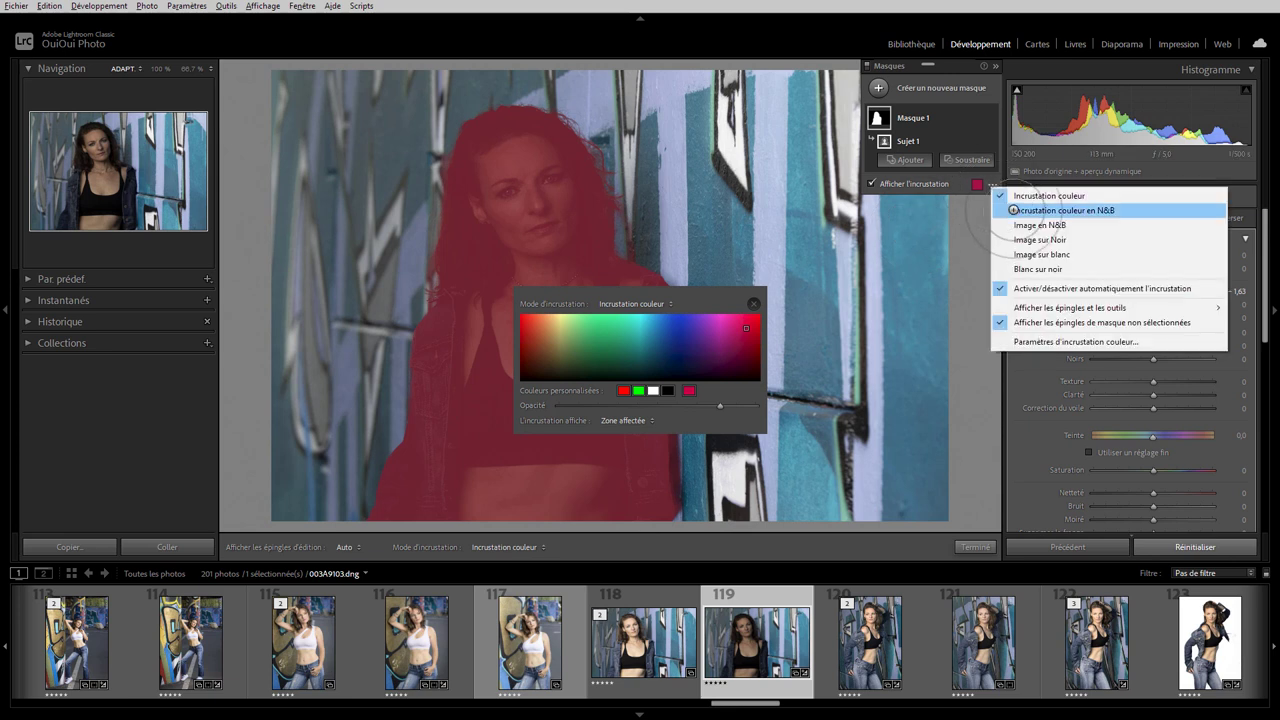
Try Color Overlay on B&W and Image on B&W, and raise the mask exposure to about −0.07
{"action": "left_click", "coordinate": [991, 184]}
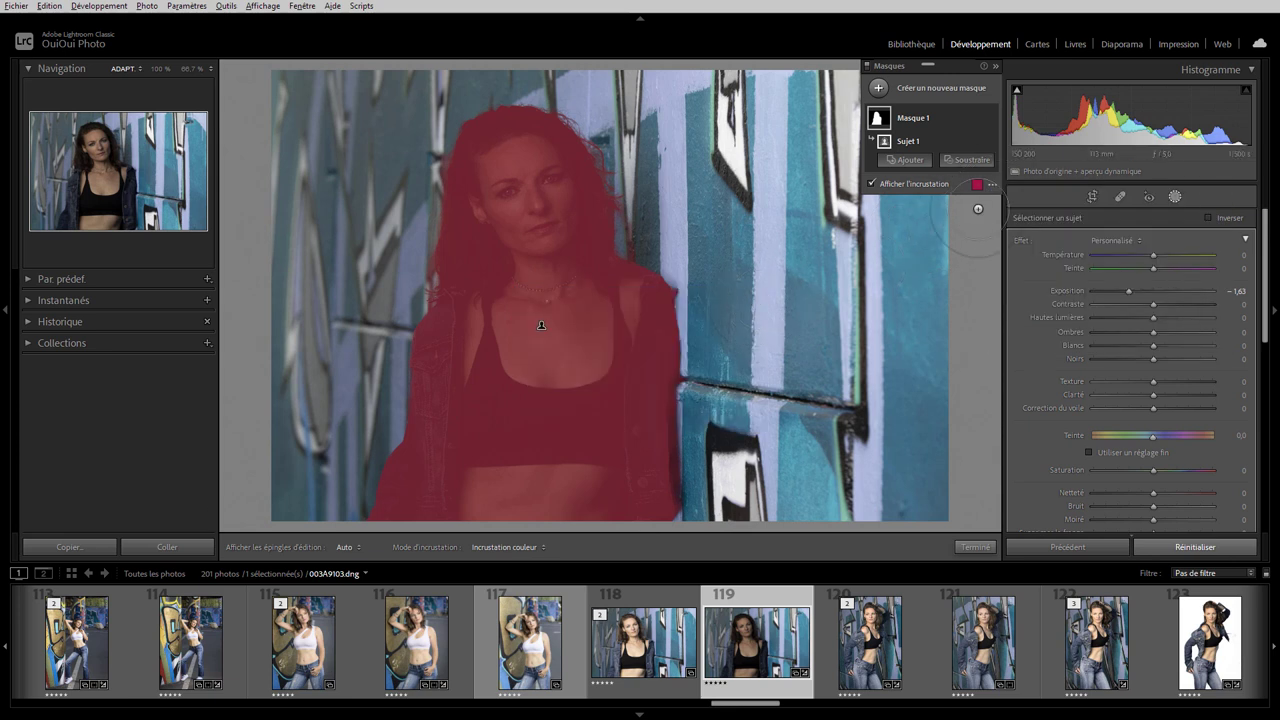
{"action": "left_click", "coordinate": [991, 184]}
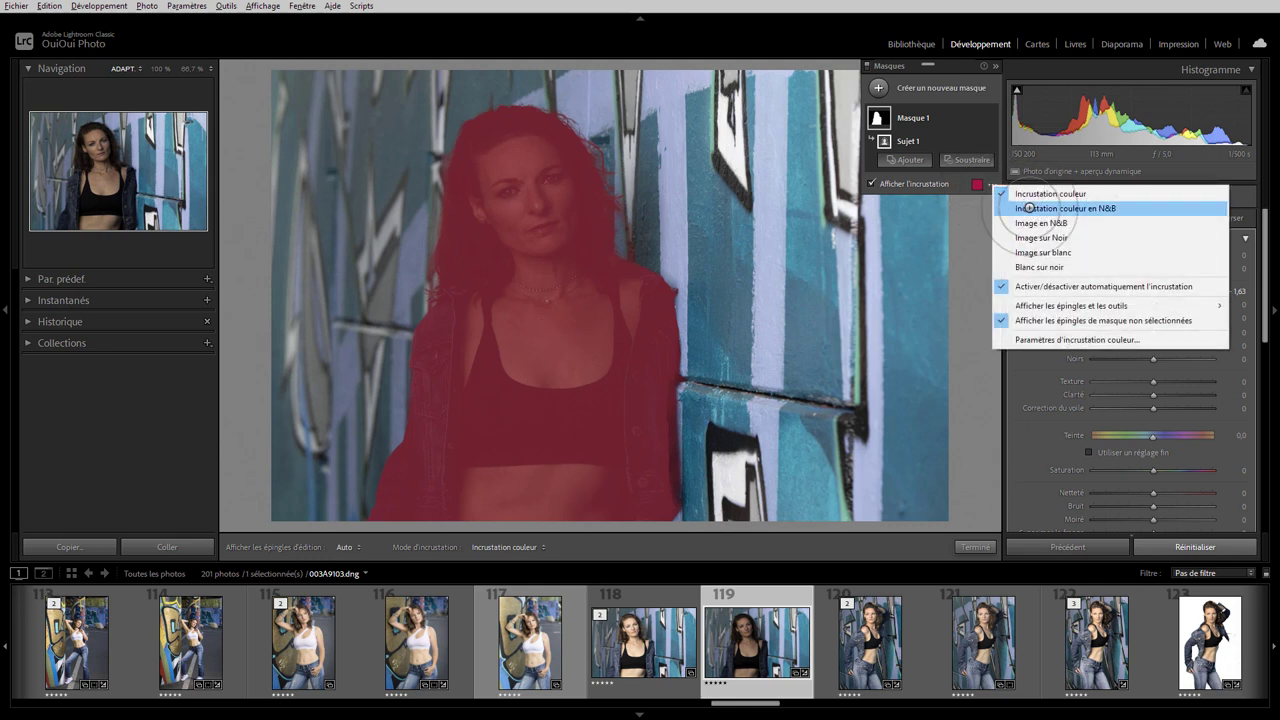
{"action": "left_click", "coordinate": [1029, 207]}
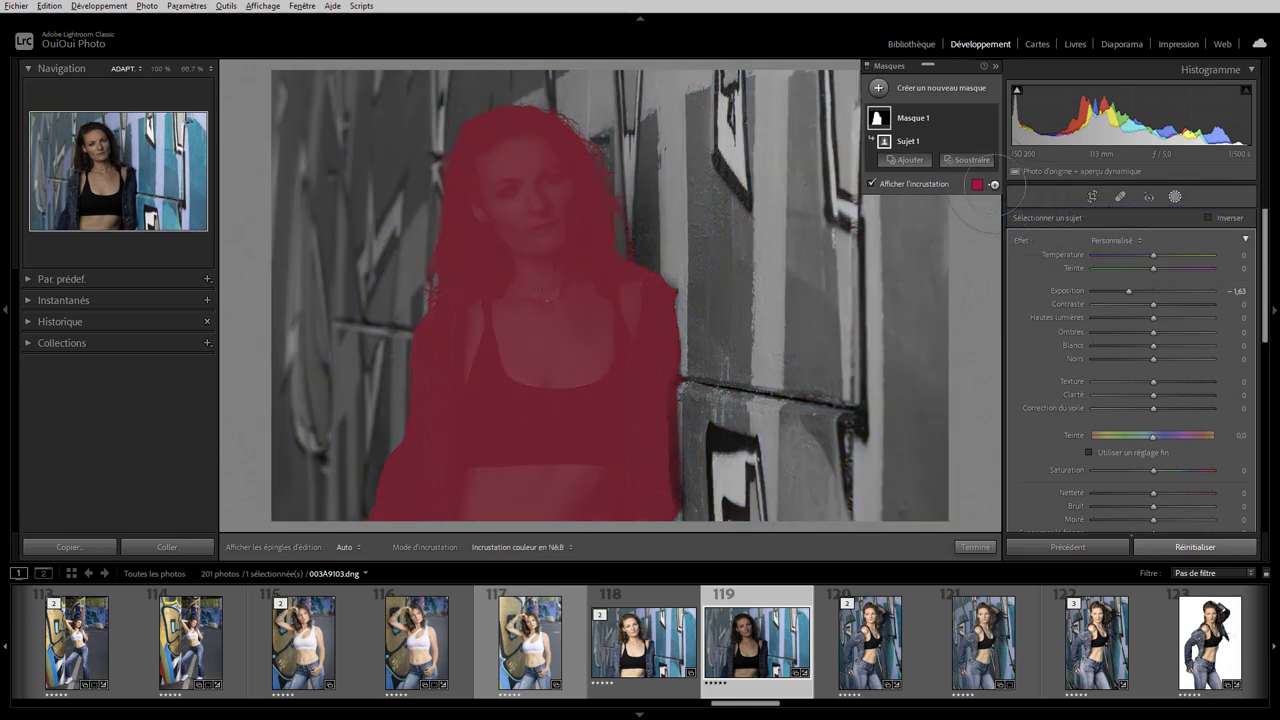
{"action": "left_click", "coordinate": [993, 185]}
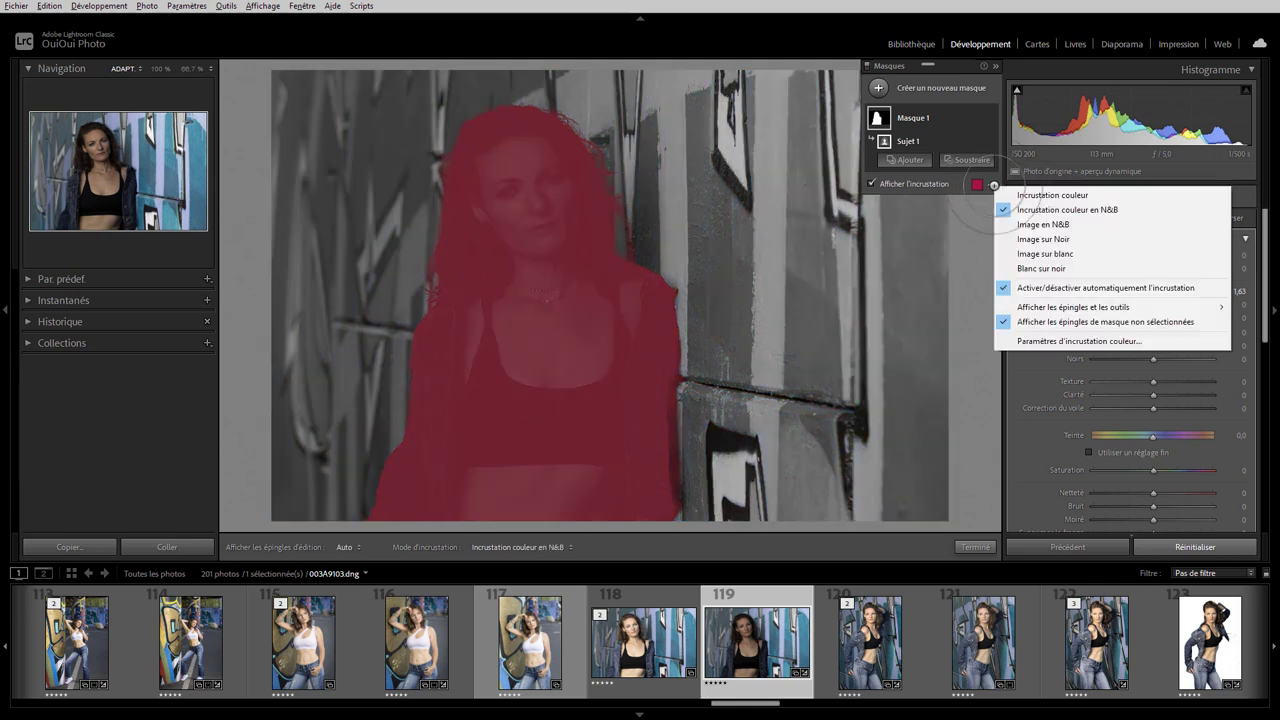
{"action": "left_click", "coordinate": [1040, 224]}
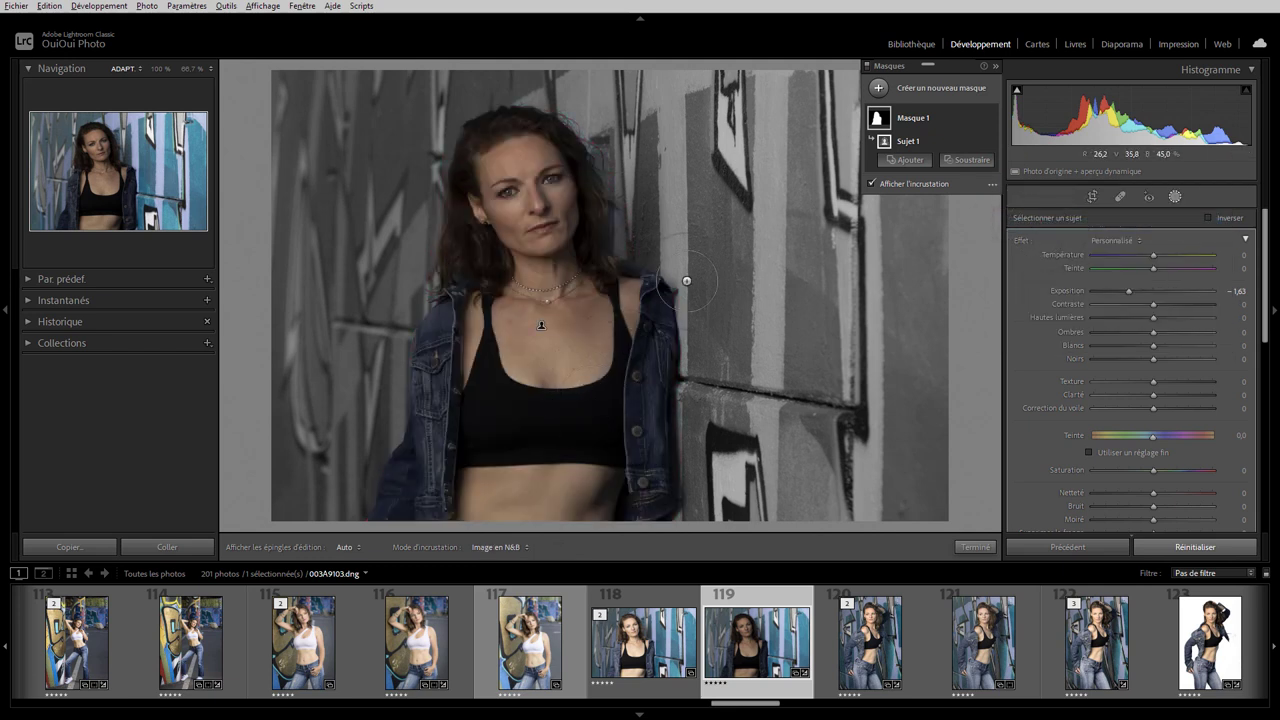
{"action": "left_click_drag", "start_coordinate": [1128, 292], "coordinate": [1152, 294]}
{"action": "key", "text": "o"}
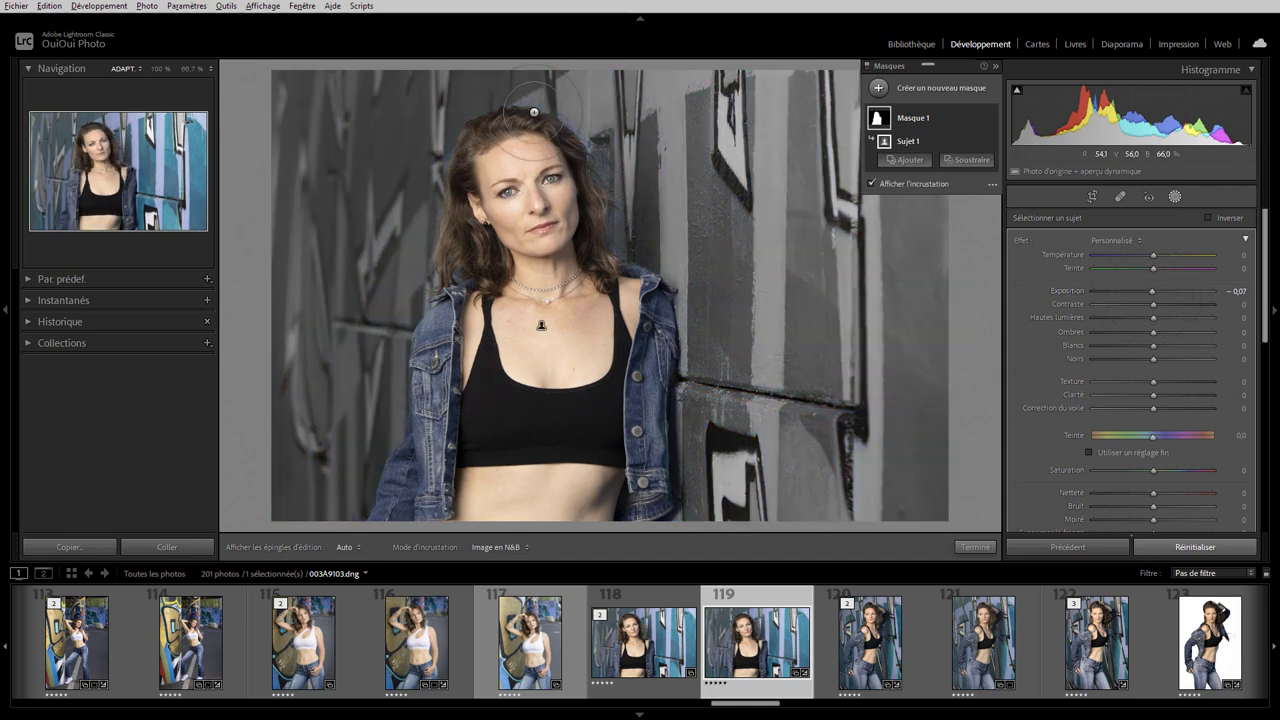
Preview the mask as Image on Black, Image on White, then Blanc sur noir
{"action": "left_click", "coordinate": [992, 184]}
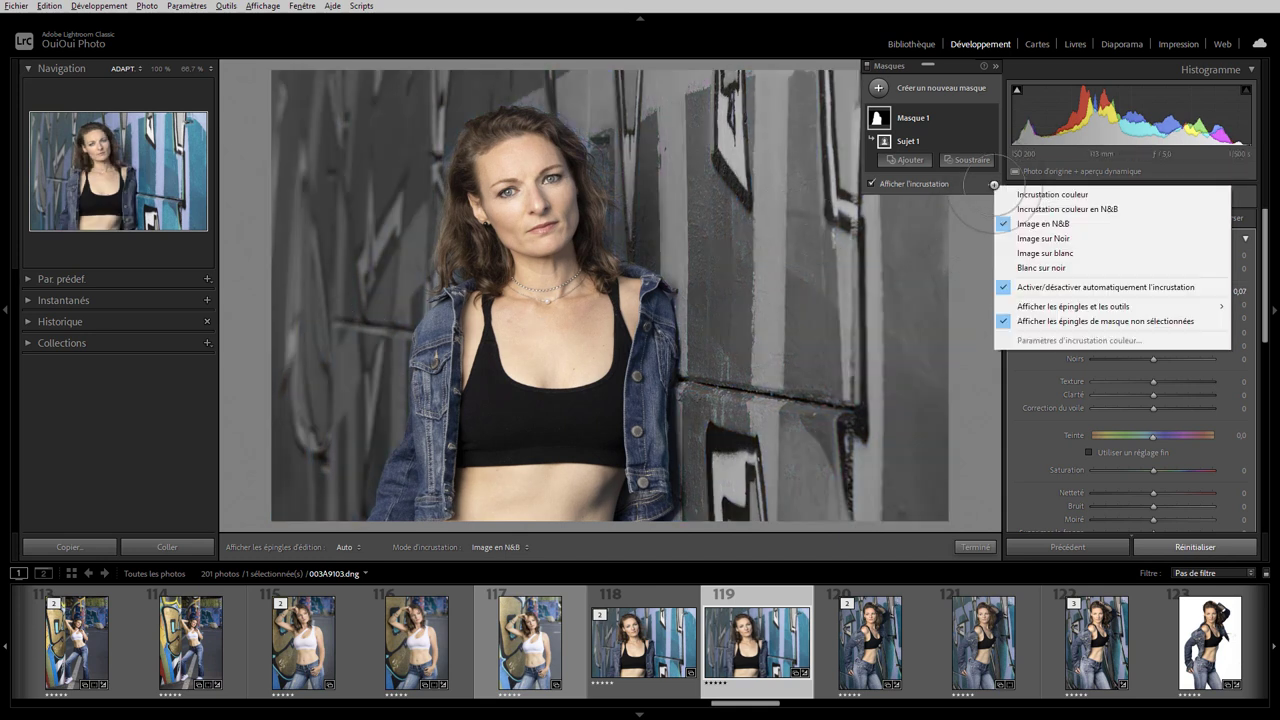
{"action": "left_click", "coordinate": [1024, 238]}
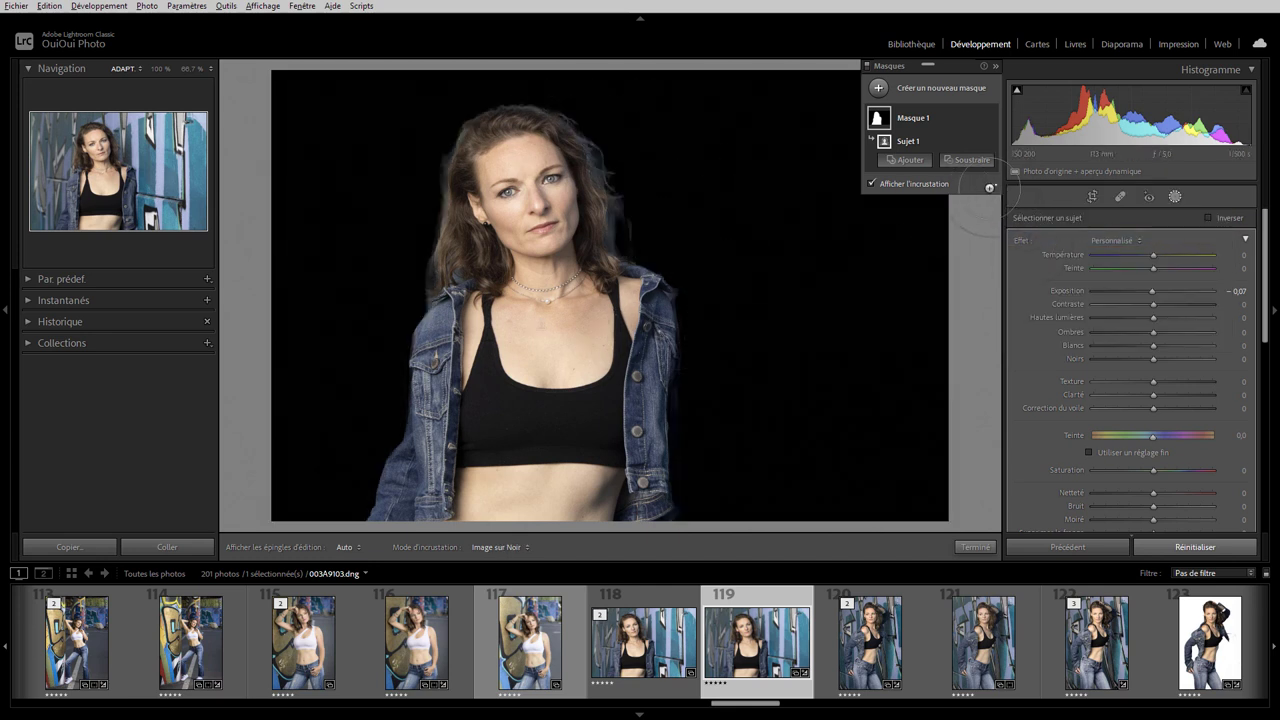
{"action": "left_click", "coordinate": [991, 185]}
{"action": "left_click", "coordinate": [1040, 253]}
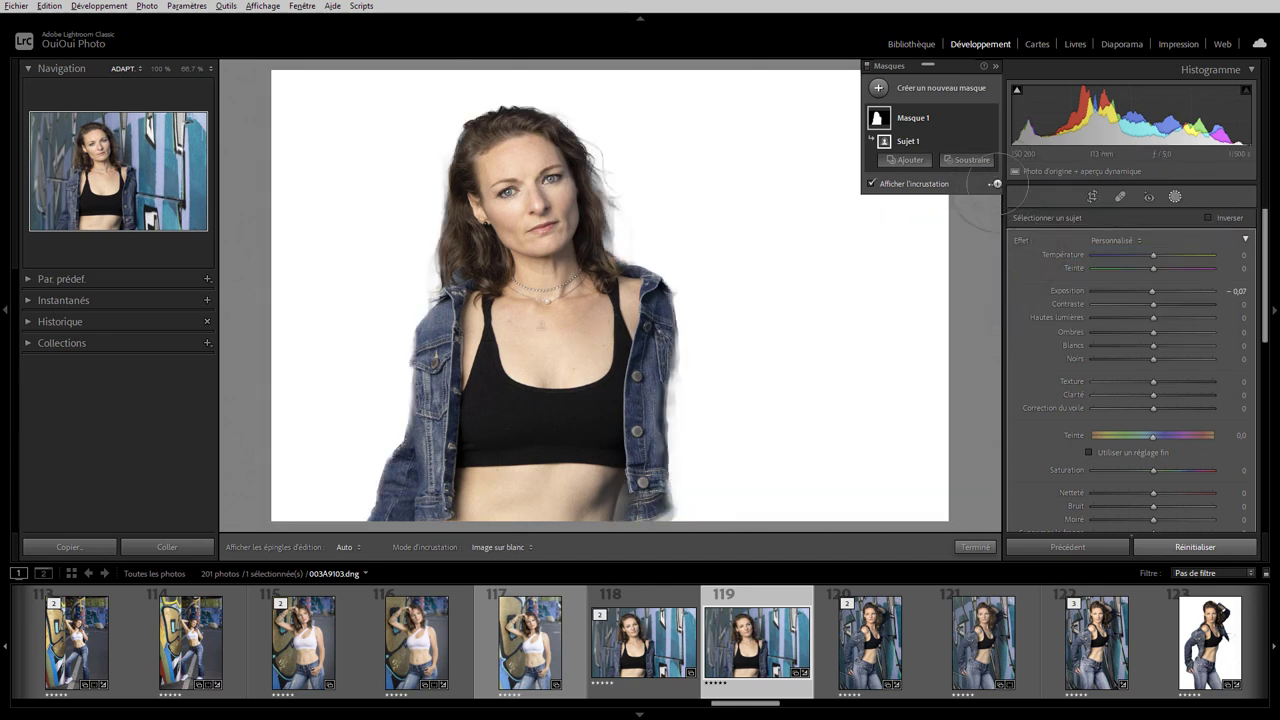
{"action": "left_click", "coordinate": [997, 185]}
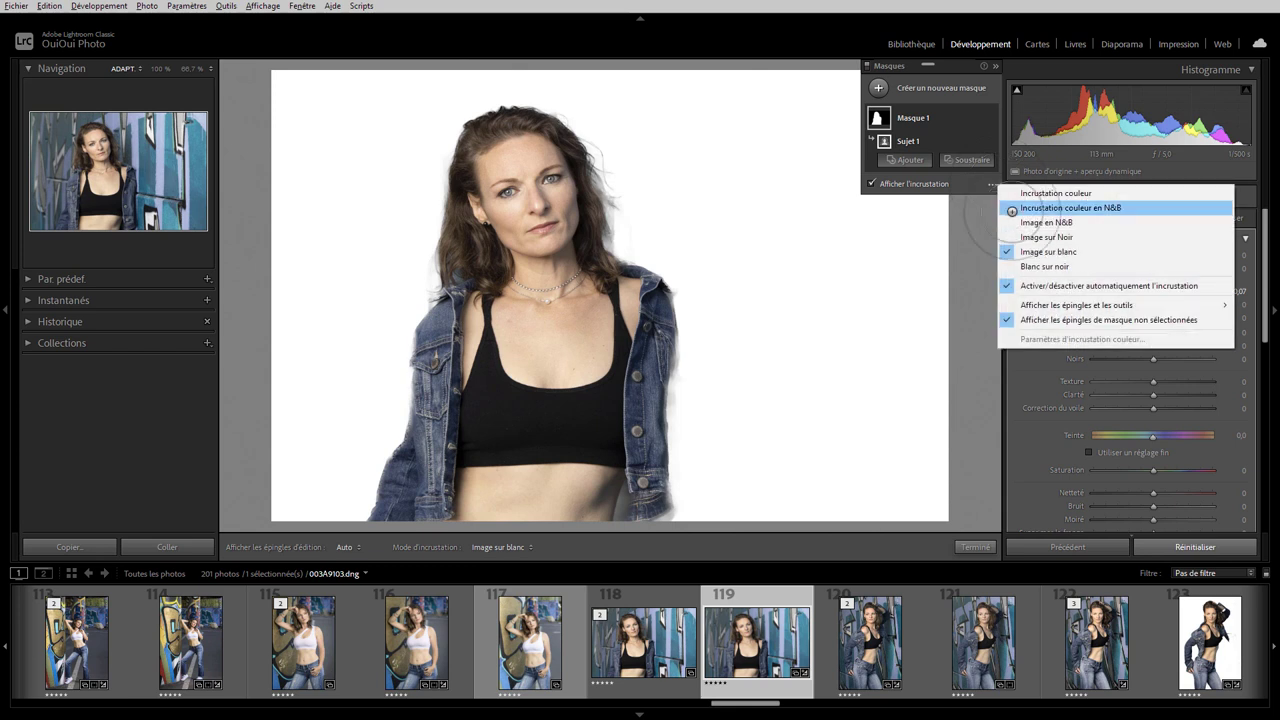
{"action": "left_click", "coordinate": [1029, 267]}
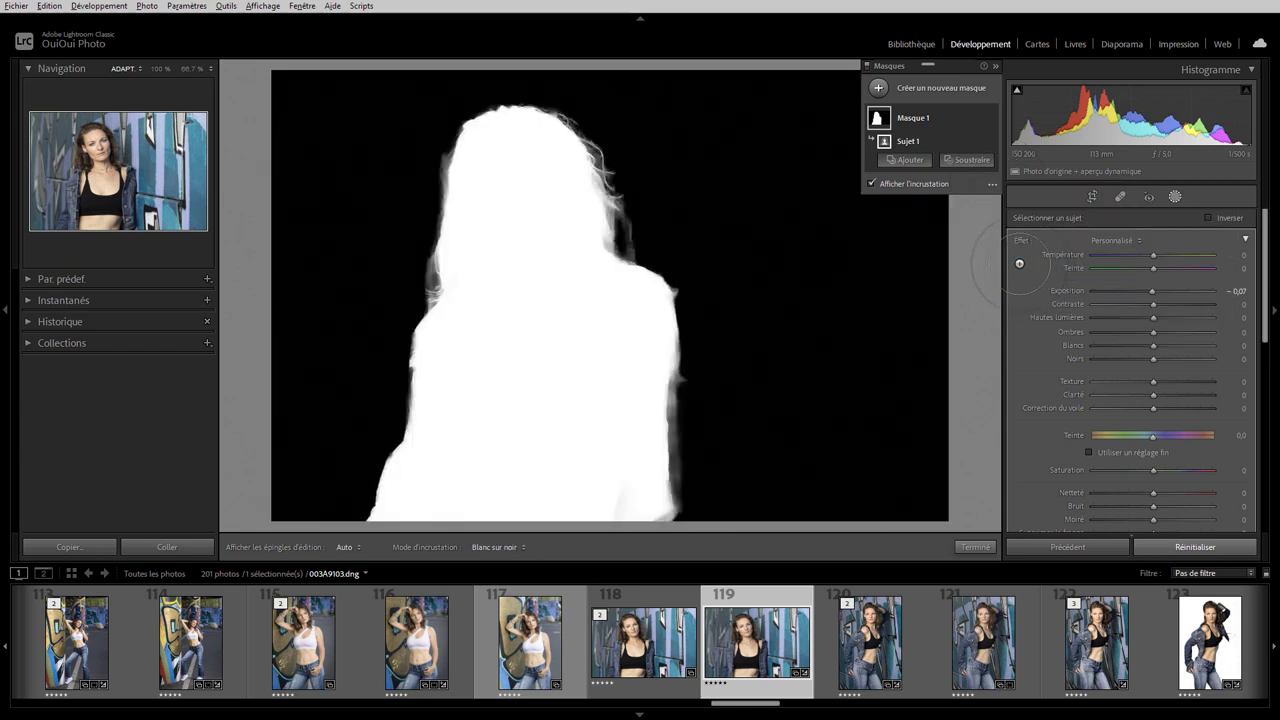
Switch the mask overlay back to Incrustation couleur, a red tint over the colour photo
{"action": "left_click", "coordinate": [991, 183]}
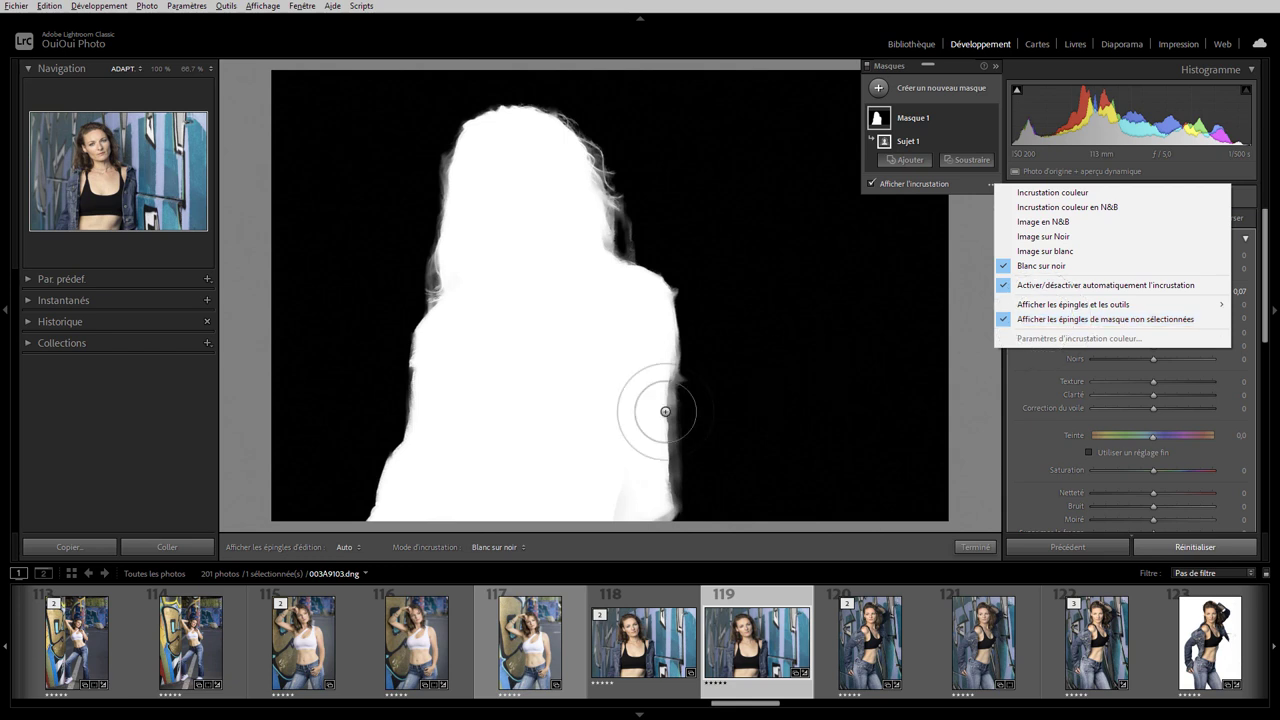
{"action": "left_click", "coordinate": [488, 548]}
{"action": "left_click", "coordinate": [492, 561]}
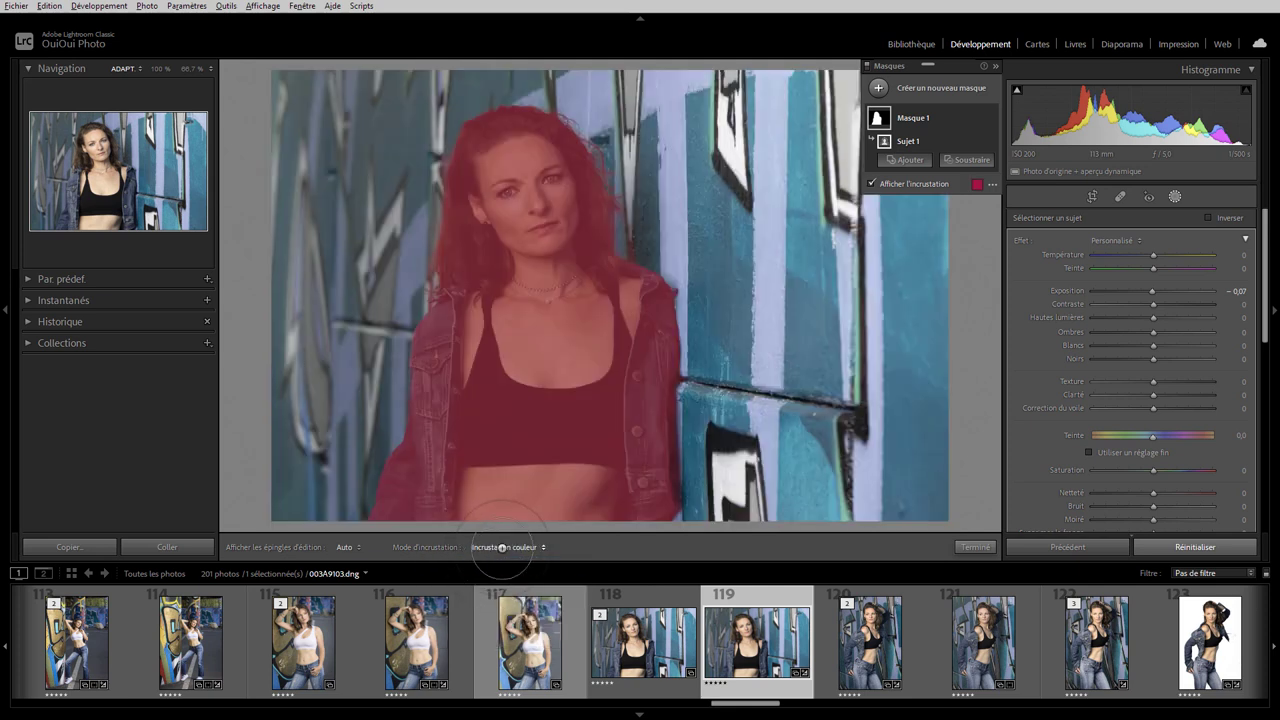
{"action": "left_click", "coordinate": [970, 160]}
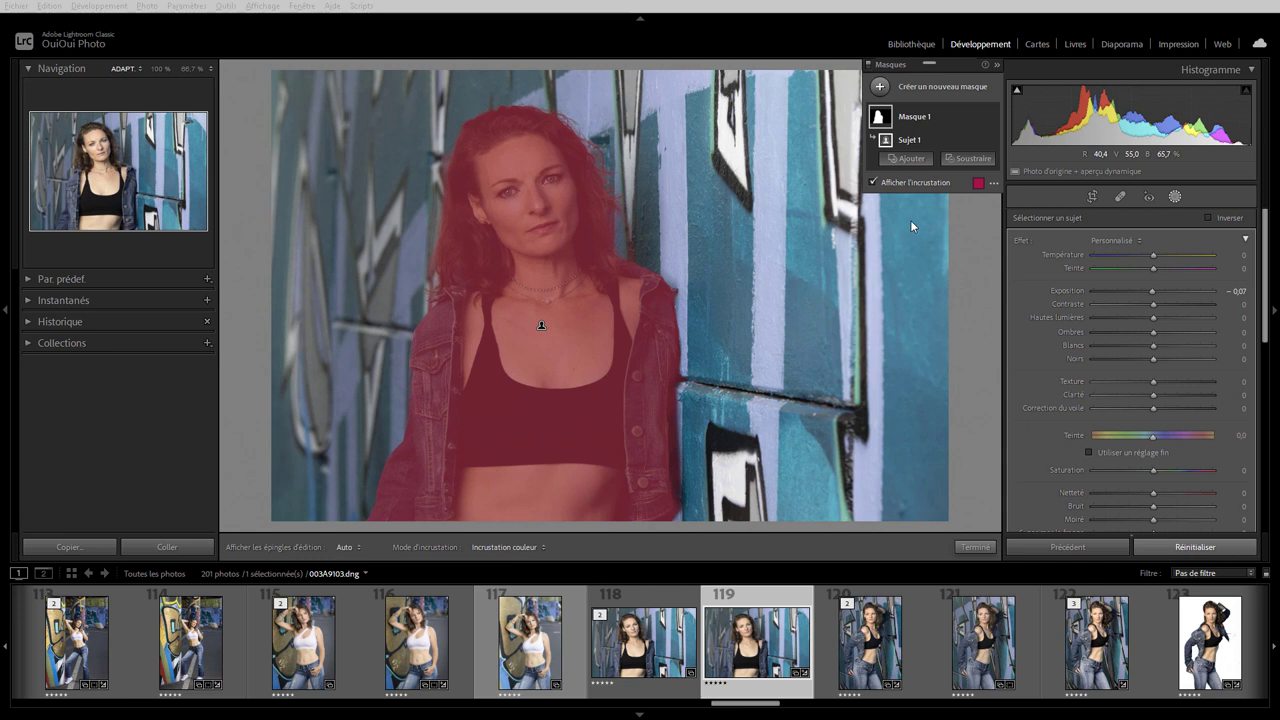
Reset the subject mask and draw a hard-edged radial gradient on the wall with Feather 9
{"action": "left_click", "coordinate": [1193, 544]}
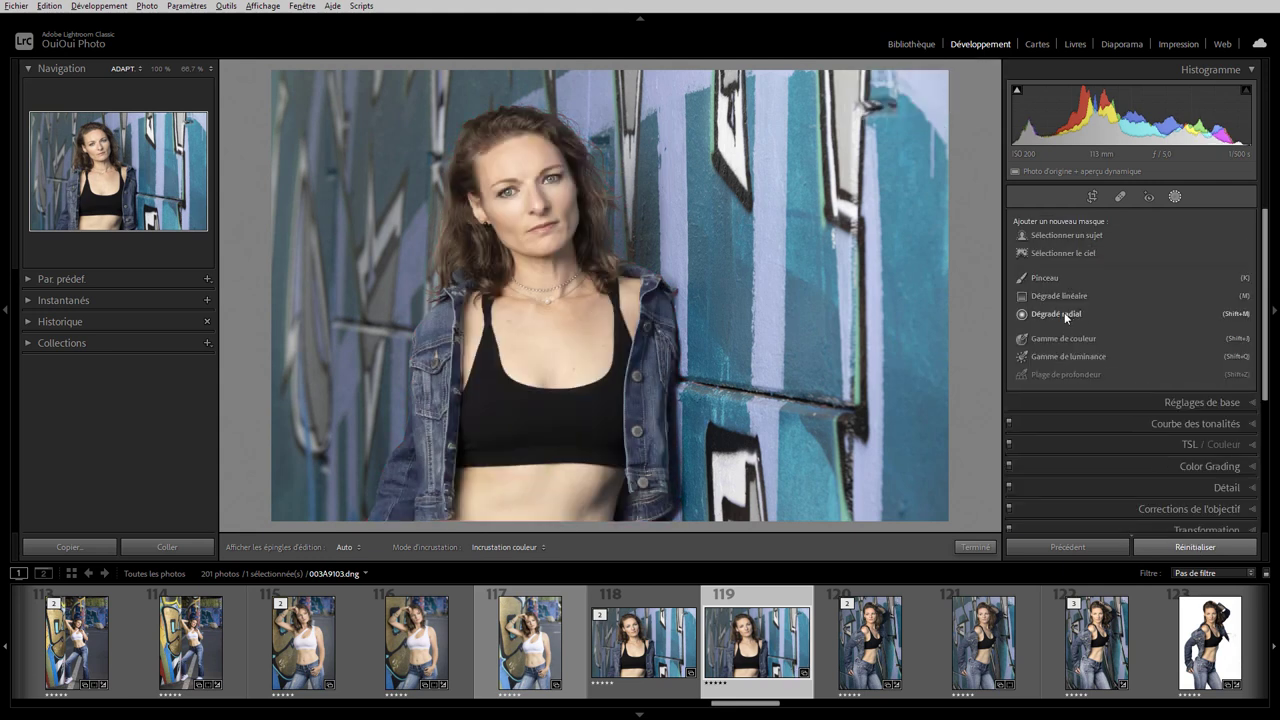
{"action": "left_click", "coordinate": [1062, 312]}
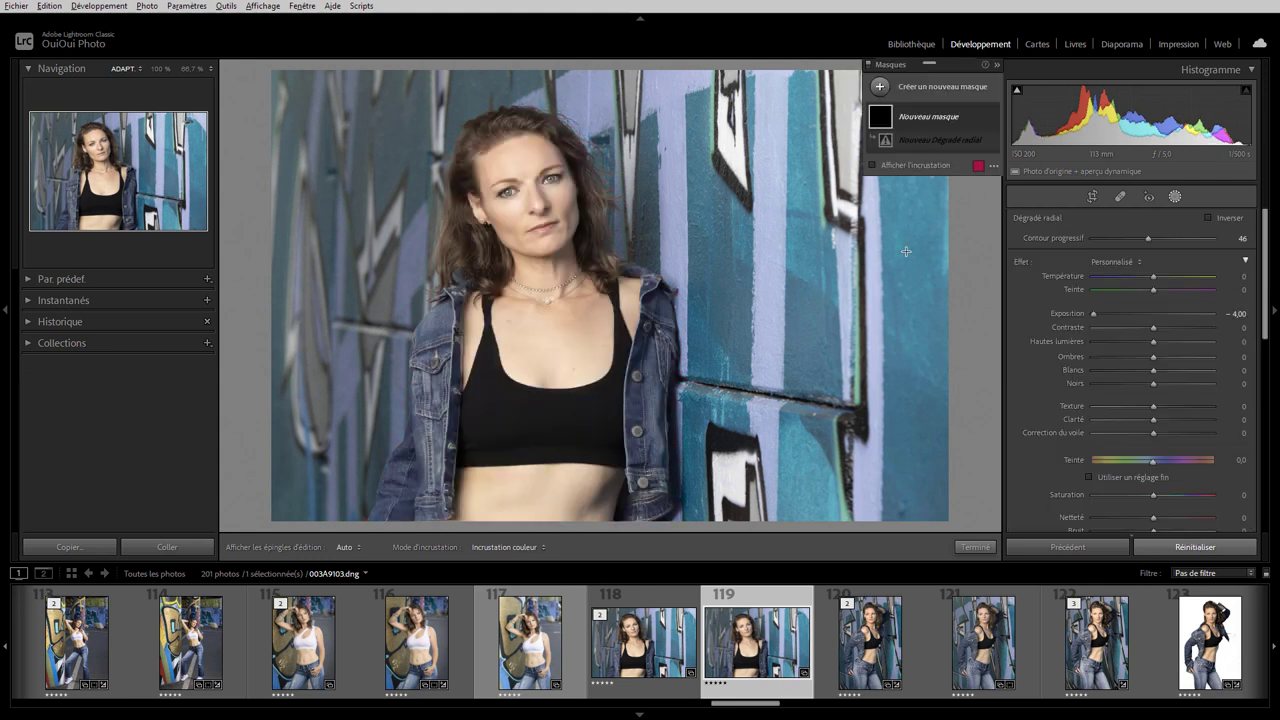
{"action": "left_click_drag", "start_coordinate": [820, 228], "coordinate": [921, 328]}
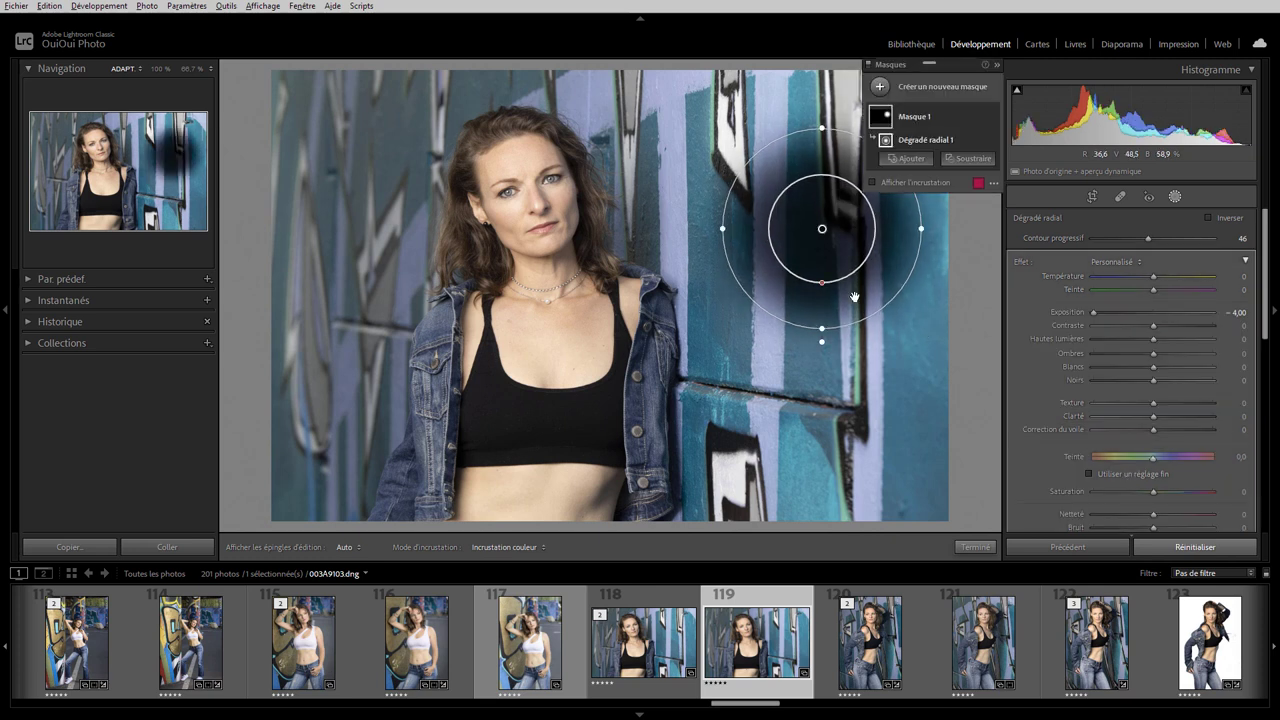
{"action": "left_click_drag", "start_coordinate": [824, 291], "coordinate": [824, 324]}
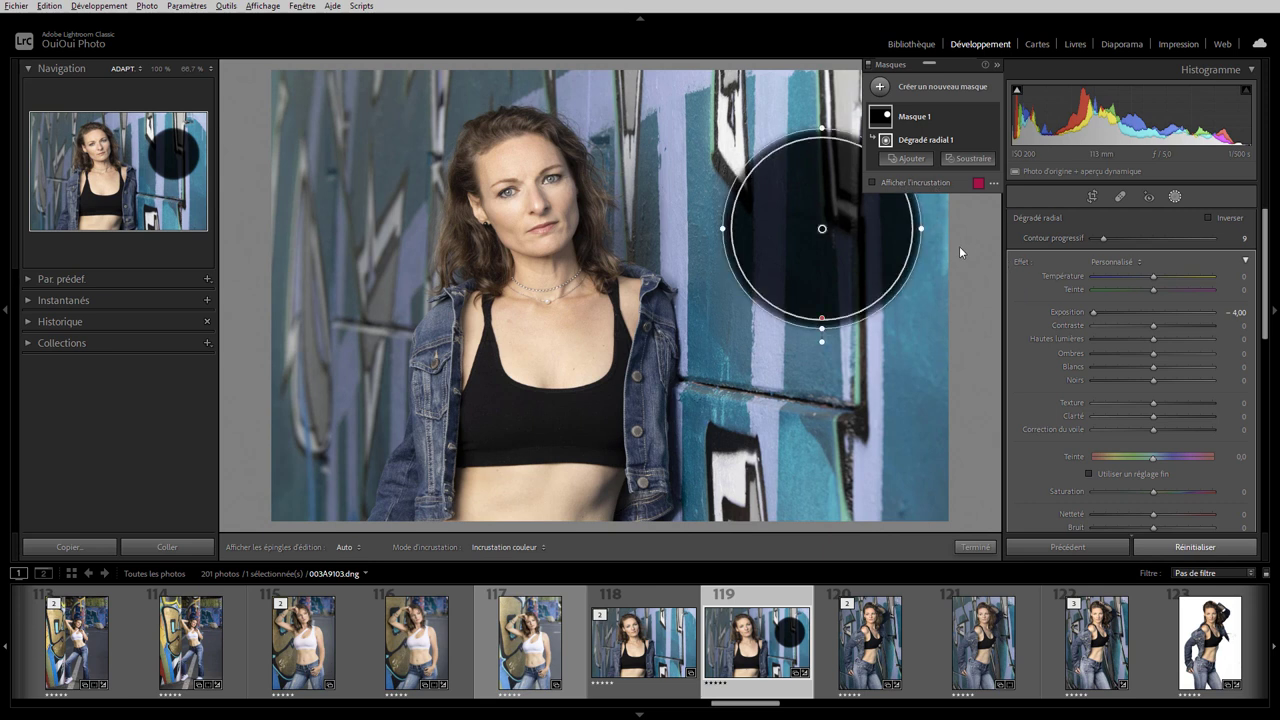
Toggle the radial mask's visibility repeatedly to compare before and after, leaving it on
{"action": "mouse_move", "coordinate": [919, 117]}
{"action": "left_click", "coordinate": [993, 116]}
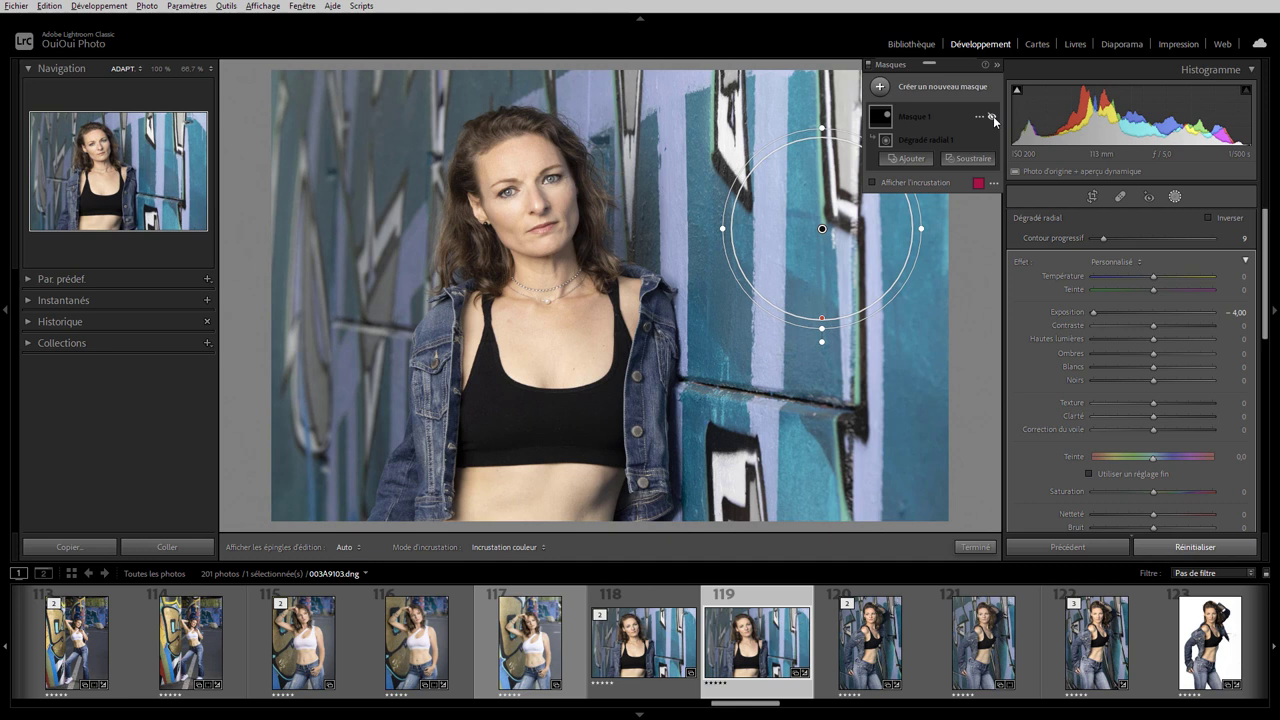
{"action": "left_click", "coordinate": [993, 116]}
{"action": "left_click", "coordinate": [993, 116]}
{"action": "left_click", "coordinate": [993, 116]}
{"action": "left_click", "coordinate": [993, 116]}
{"action": "left_click", "coordinate": [993, 116]}
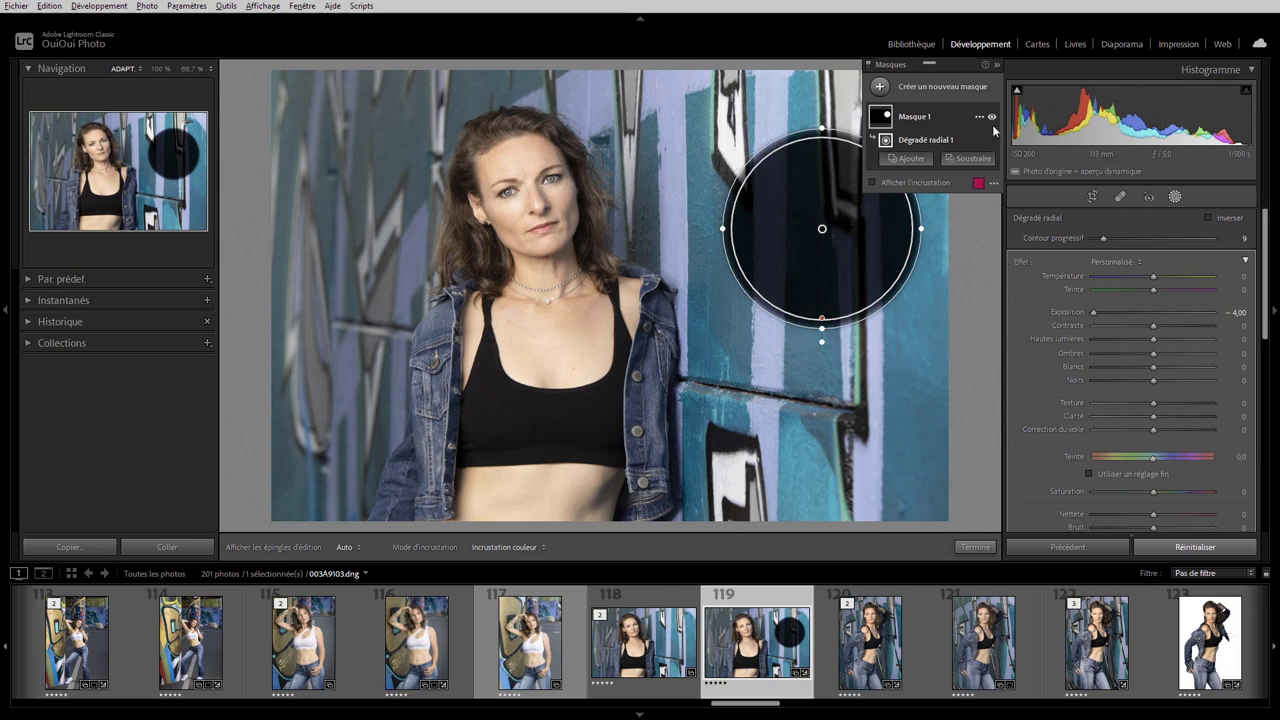
{"action": "left_click", "coordinate": [992, 116]}
{"action": "left_click", "coordinate": [992, 116]}
Rename the radial gradient mask from Masque 1 to 'Yeux'
{"action": "left_click", "coordinate": [980, 118]}
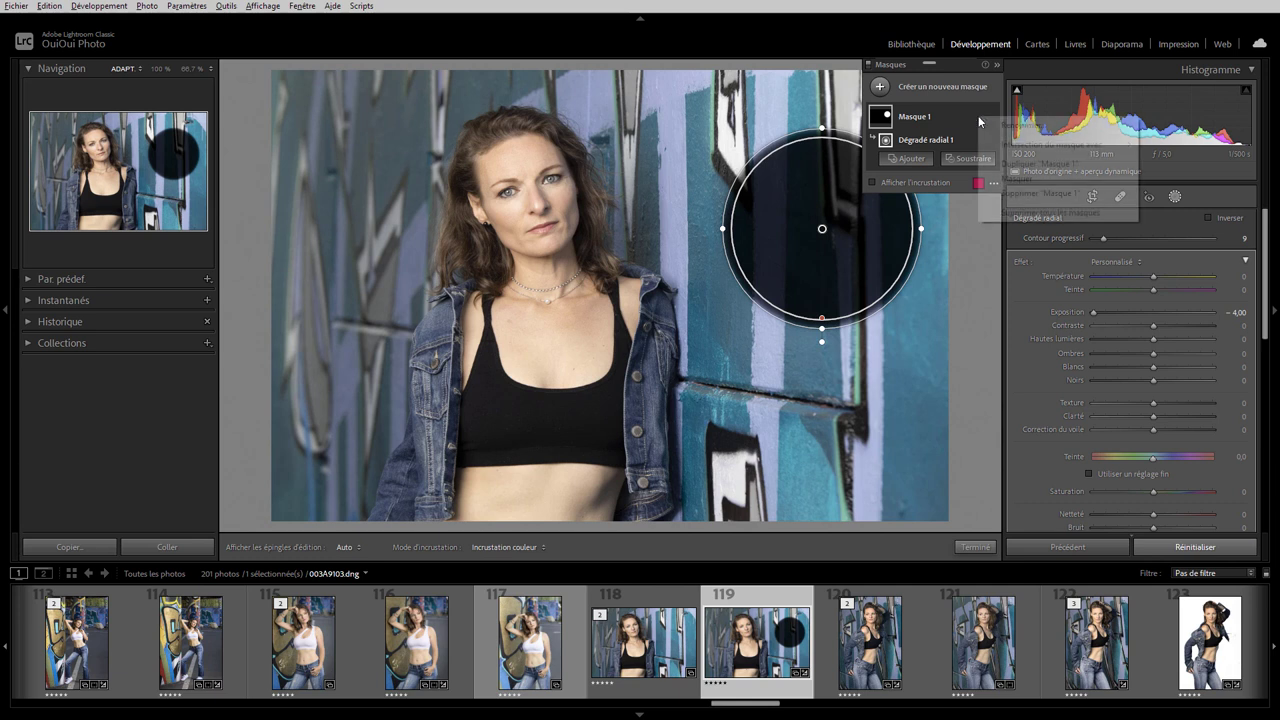
{"action": "left_click", "coordinate": [1010, 126]}
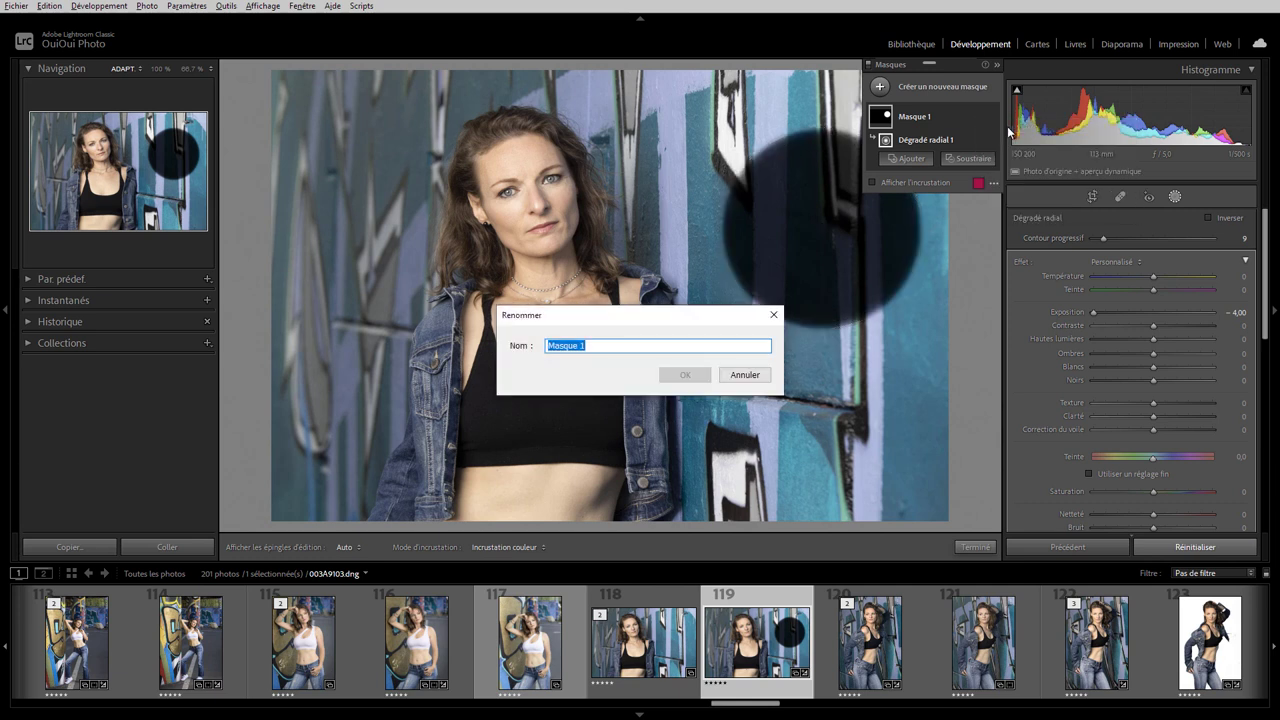
{"action": "type", "text": "Yeu"}
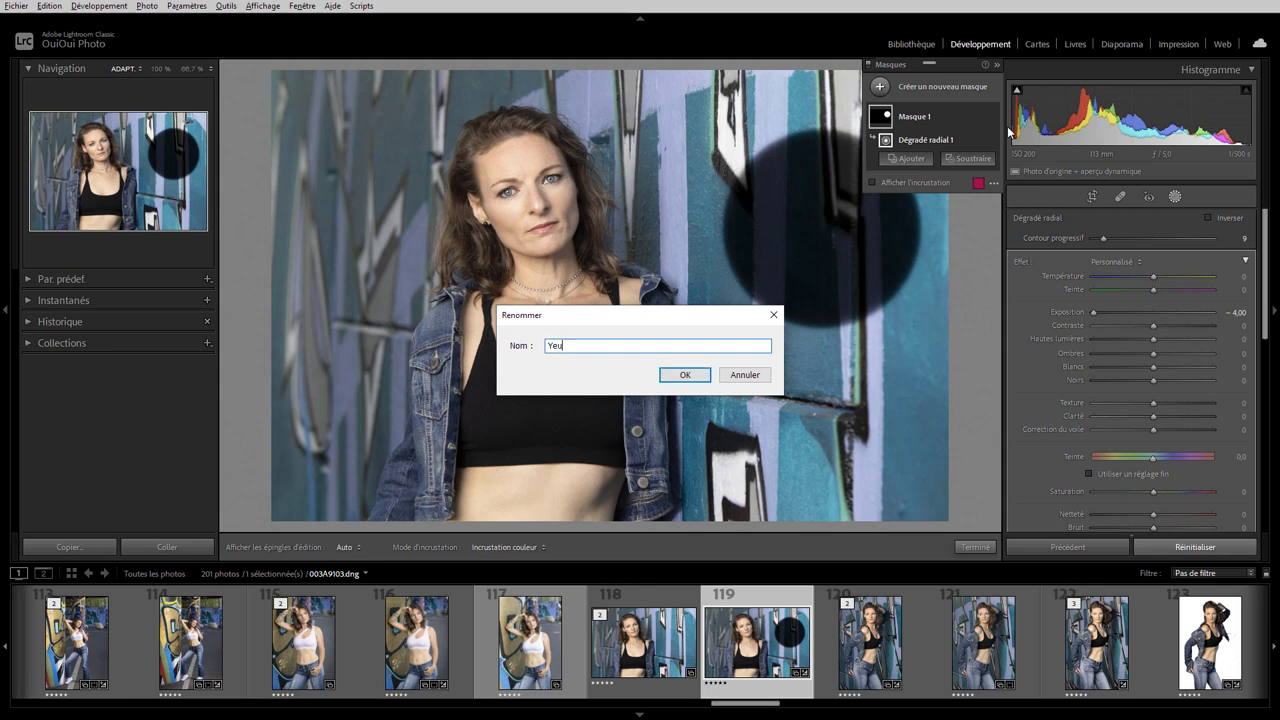
{"action": "type", "text": "x"}
{"action": "key", "text": "Return"}
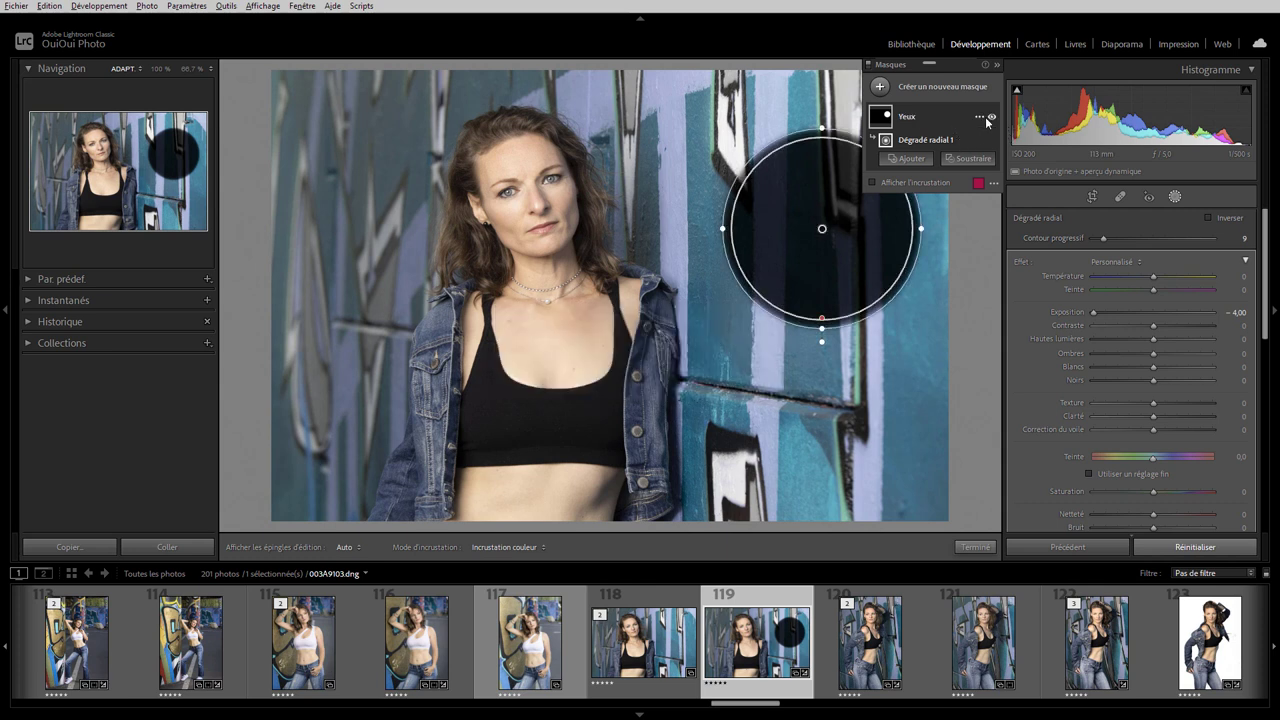
{"action": "left_click", "coordinate": [980, 120]}
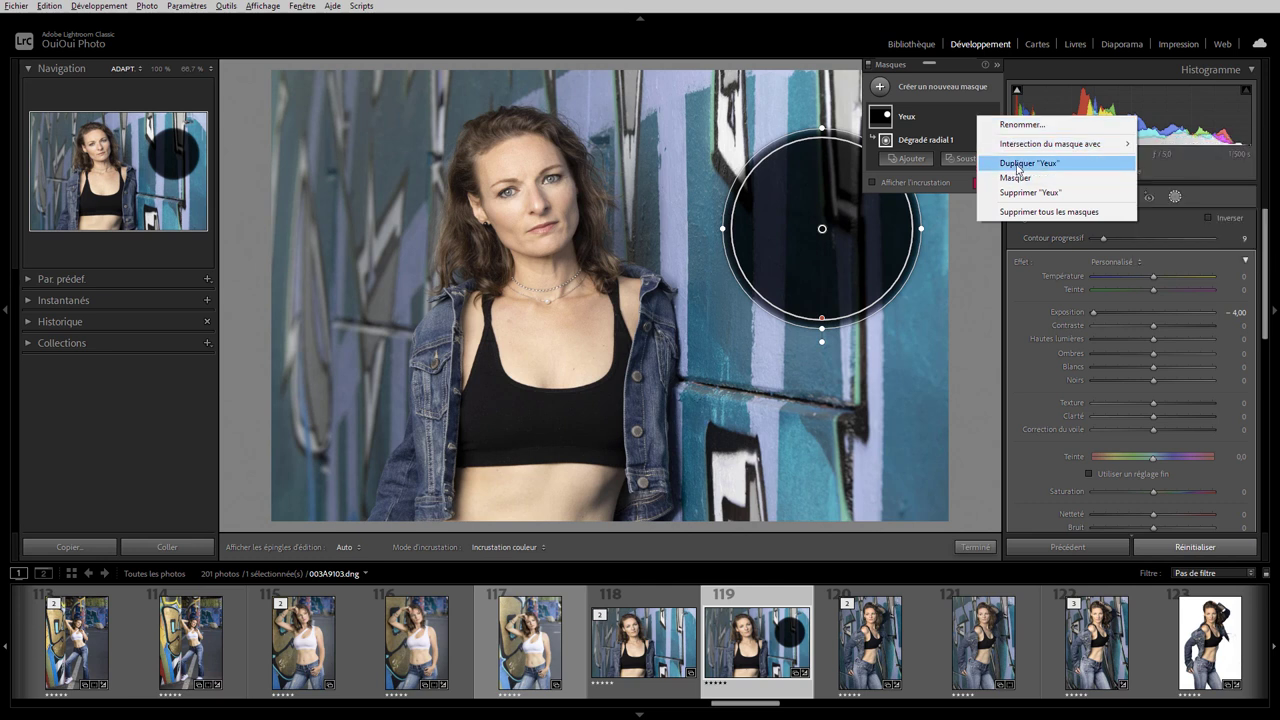
{"action": "left_click", "coordinate": [1017, 164]}
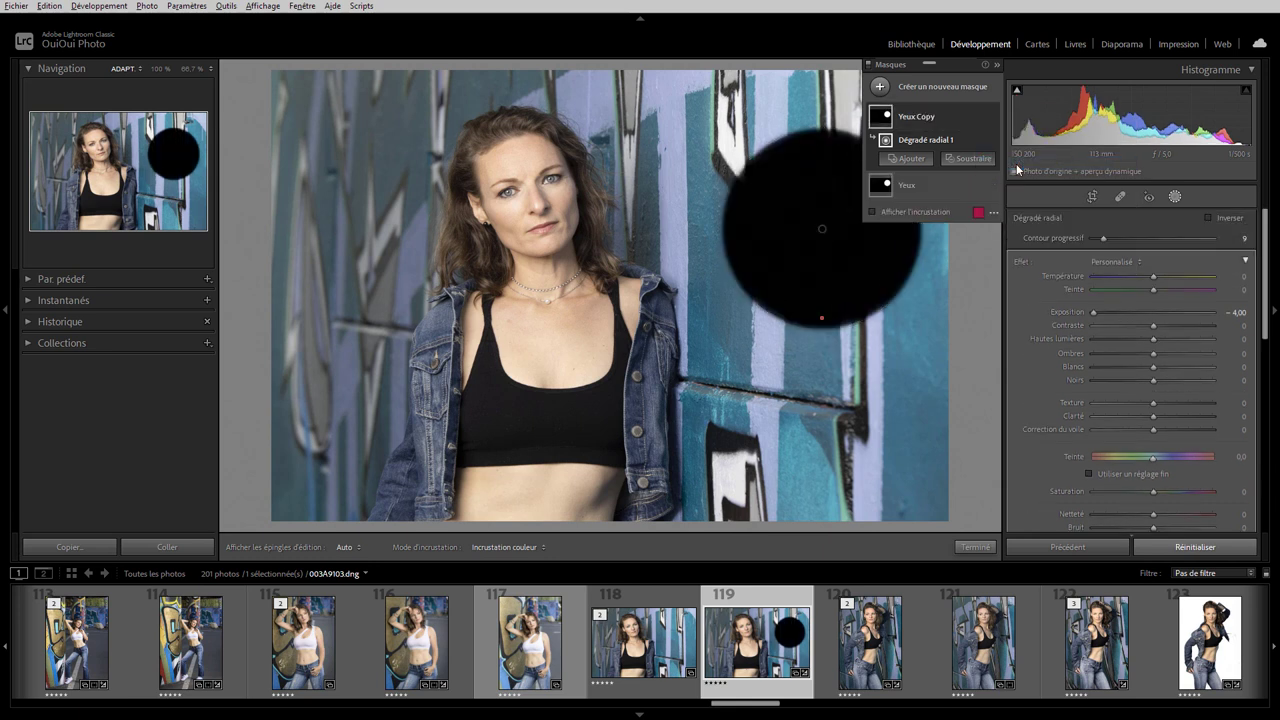
{"action": "mouse_move", "coordinate": [918, 116]}
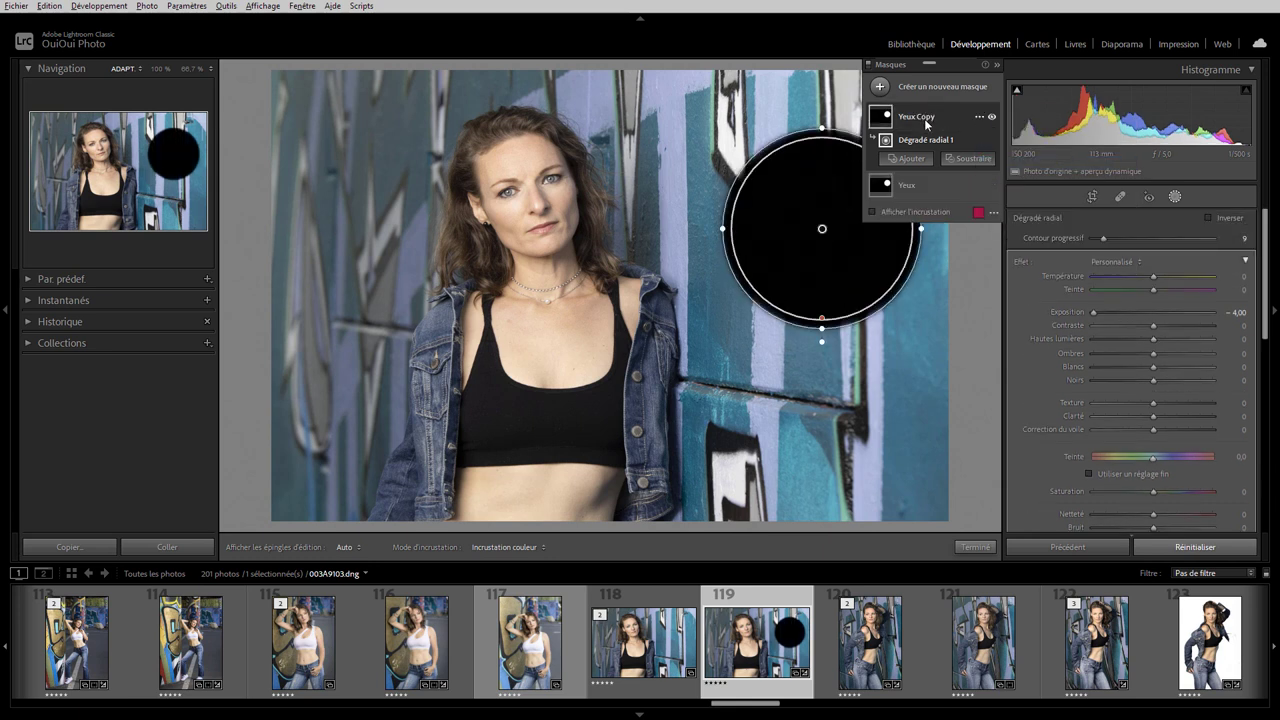
{"action": "mouse_move", "coordinate": [778, 242]}
{"action": "left_mouse_down"}
{"action": "mouse_move", "coordinate": [696, 278]}
{"action": "mouse_move", "coordinate": [464, 262]}
{"action": "left_mouse_up"}
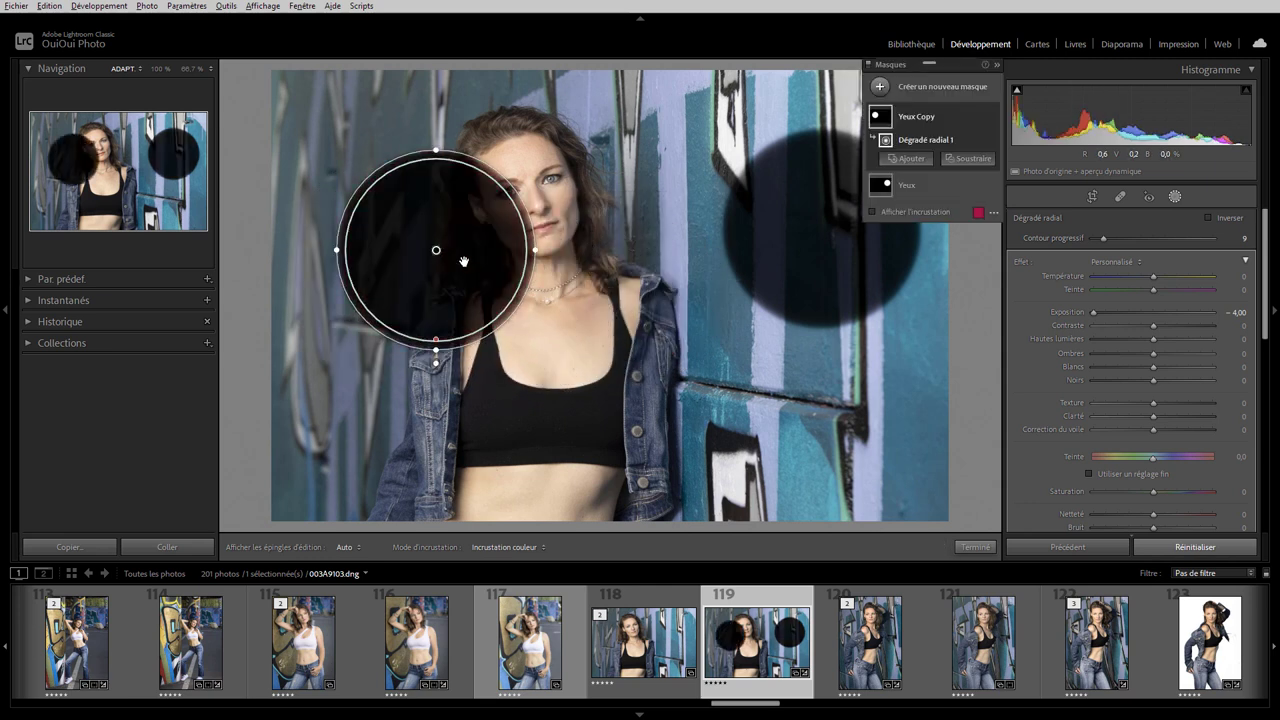
{"action": "left_click", "coordinate": [910, 120]}
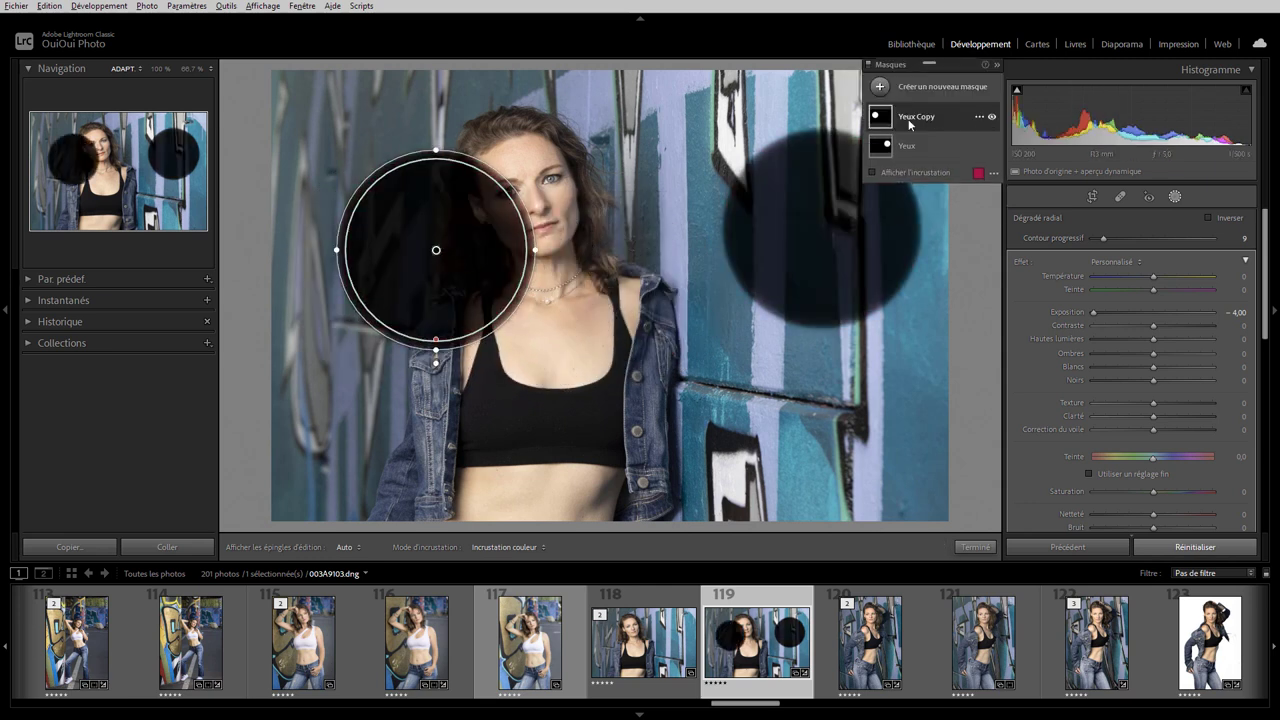
{"action": "left_click", "coordinate": [910, 120]}
{"action": "left_click_drag", "start_coordinate": [1093, 312], "coordinate": [1213, 313]}
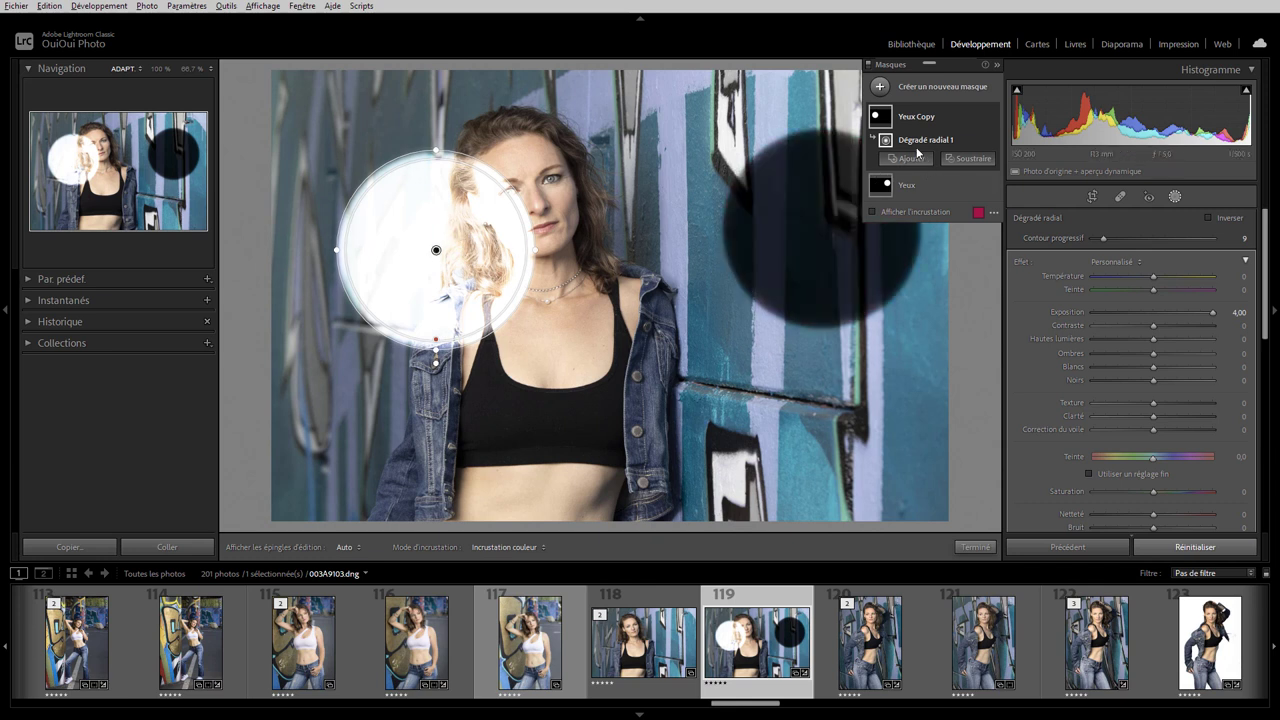
{"action": "left_click", "coordinate": [978, 117]}
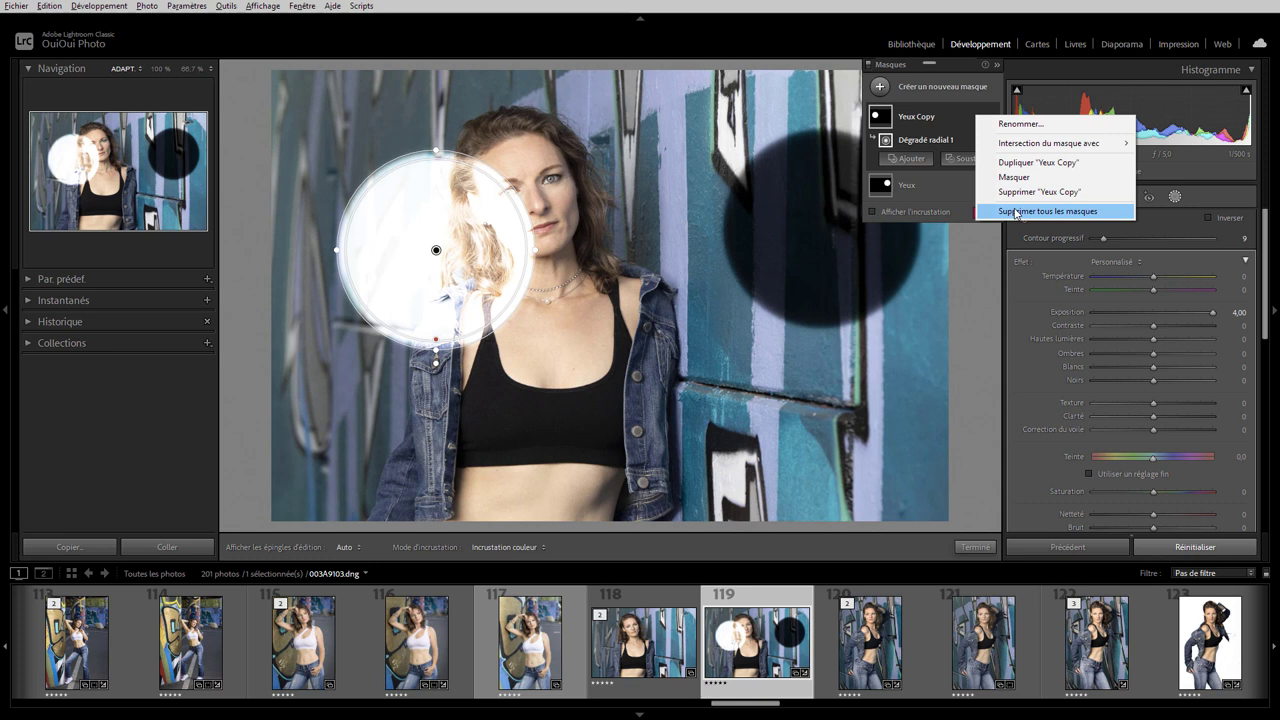
{"action": "left_click", "coordinate": [1022, 192]}
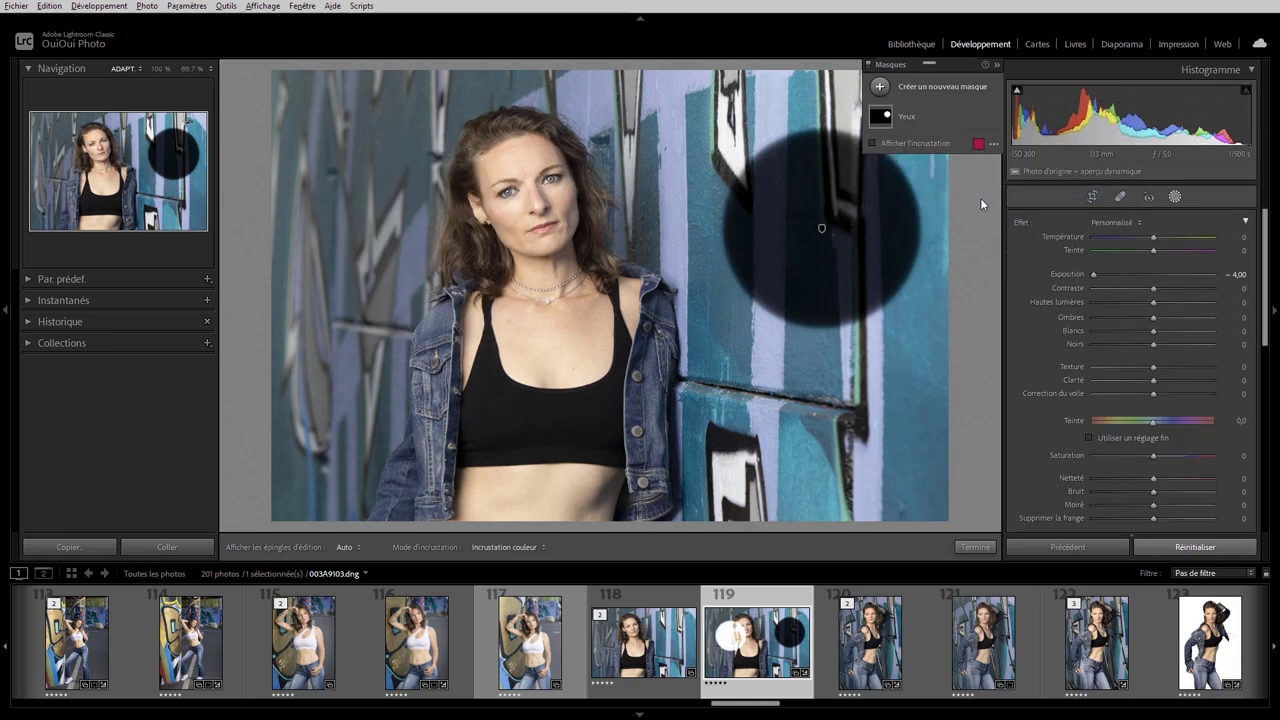
{"action": "left_click", "coordinate": [905, 117]}
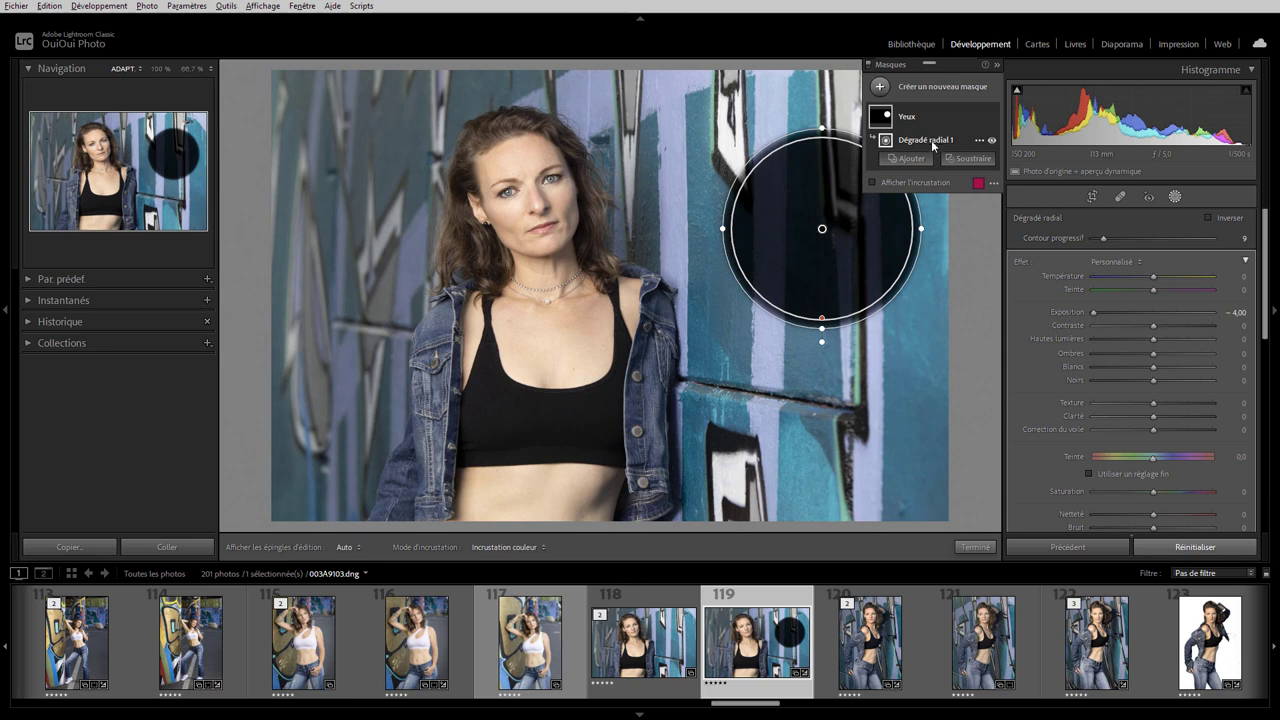
Add a second Yeux radial gradient over the left shoulder and set Exposure to +2.88
{"action": "left_click", "coordinate": [992, 141]}
{"action": "left_click", "coordinate": [992, 141]}
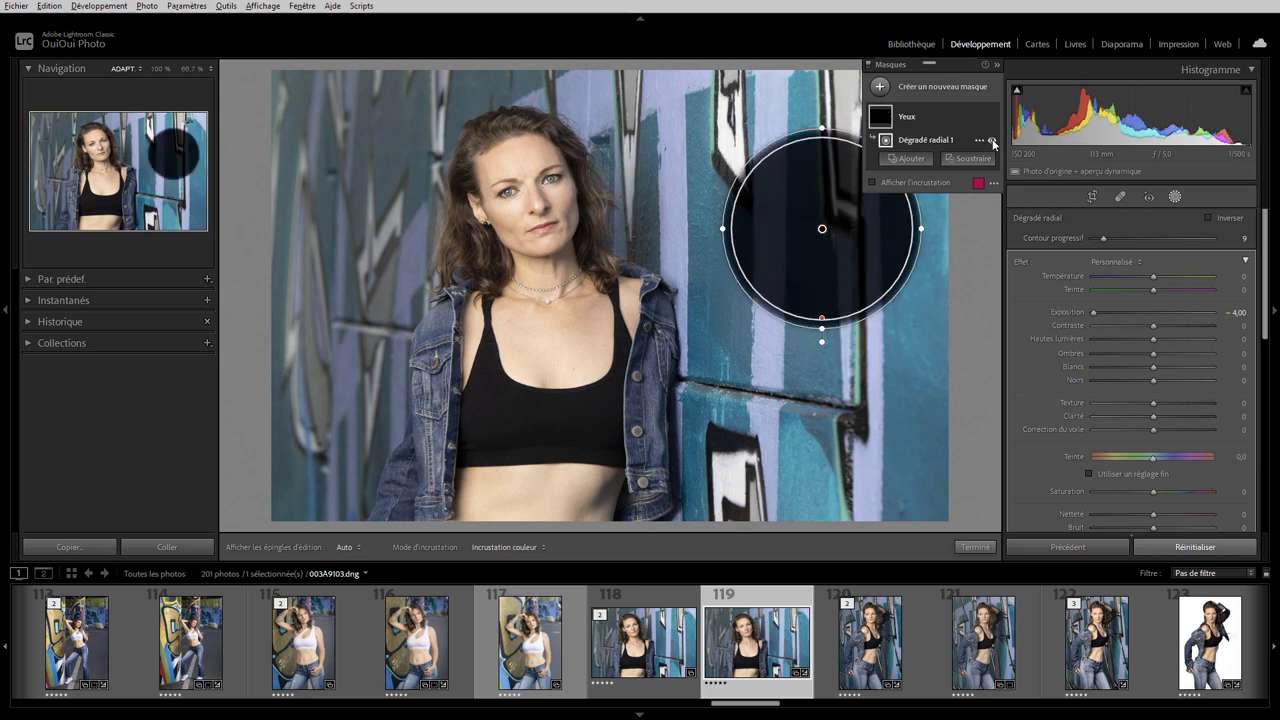
{"action": "left_click", "coordinate": [910, 160]}
{"action": "left_click", "coordinate": [928, 268]}
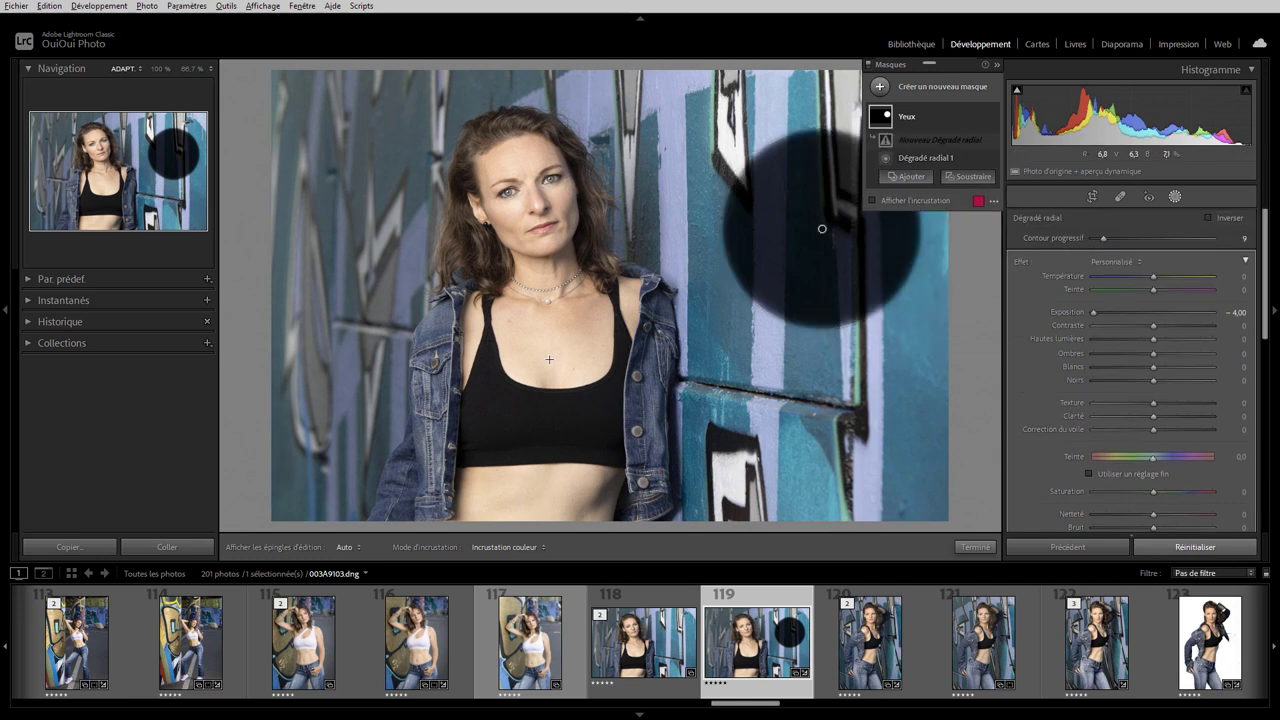
{"action": "left_click_drag", "start_coordinate": [422, 342], "coordinate": [541, 452]}
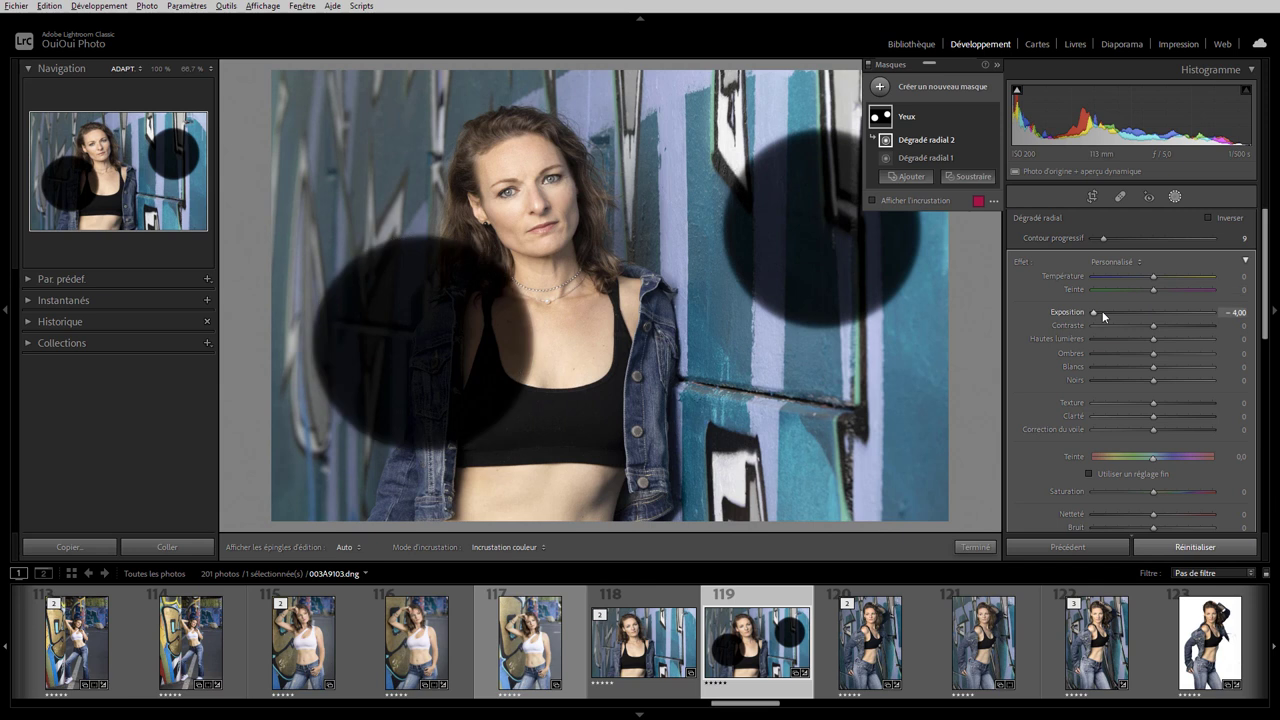
{"action": "mouse_move", "coordinate": [1094, 312]}
{"action": "left_mouse_down"}
{"action": "mouse_move", "coordinate": [1220, 314]}
{"action": "mouse_move", "coordinate": [1100, 312]}
{"action": "mouse_move", "coordinate": [1196, 313]}
{"action": "left_mouse_up"}
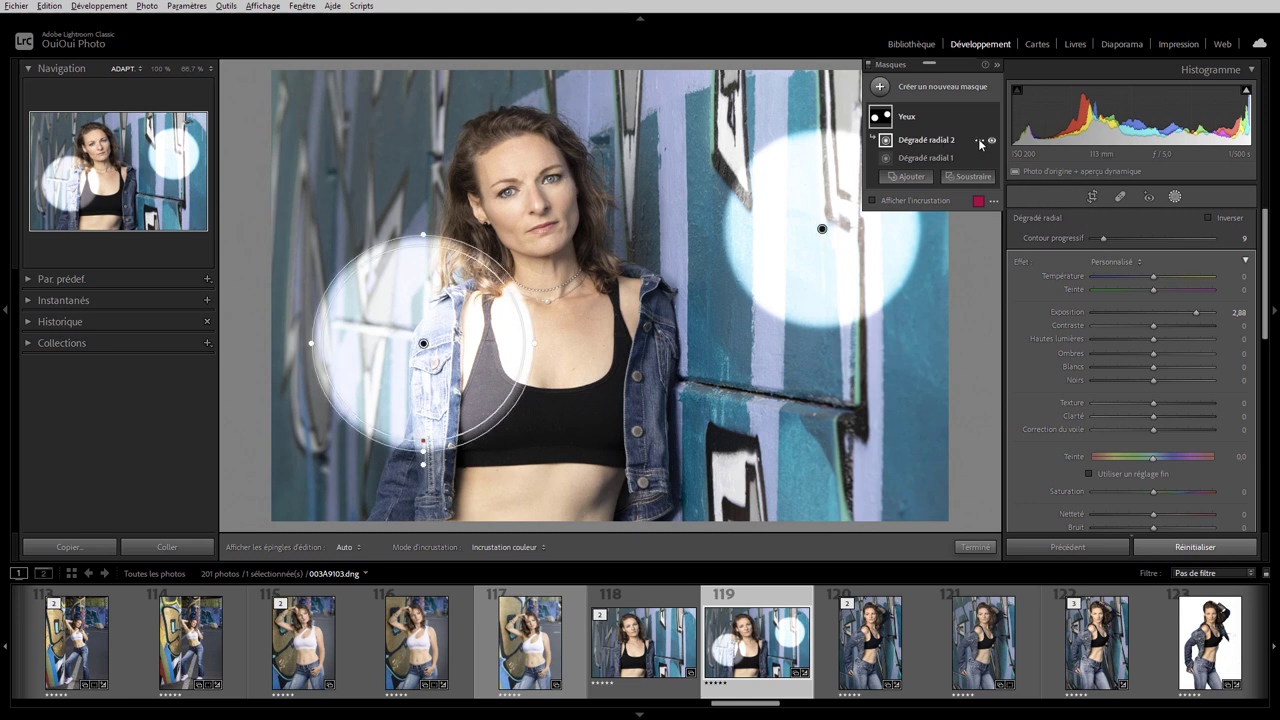
Toggle Dégradé radial 2 visibility, then duplicate Dégradé radial 1 onto the woman's chest
{"action": "left_click", "coordinate": [992, 140]}
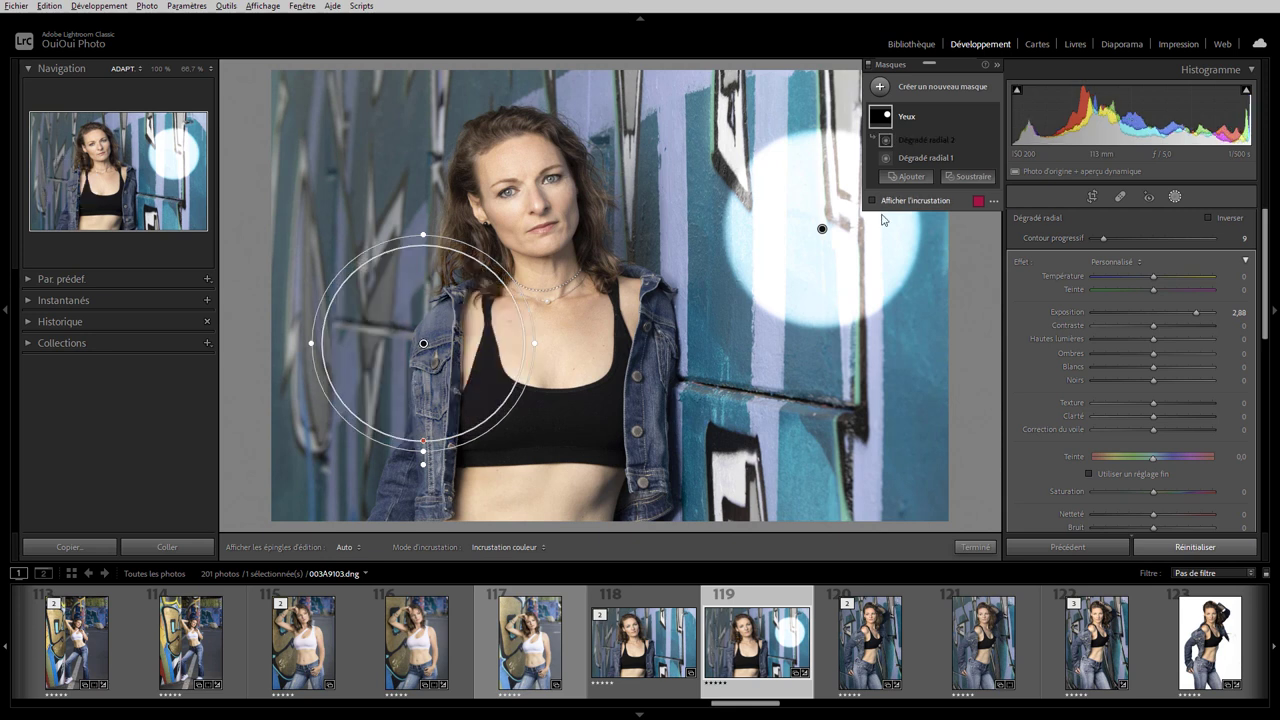
{"action": "left_click", "coordinate": [992, 140]}
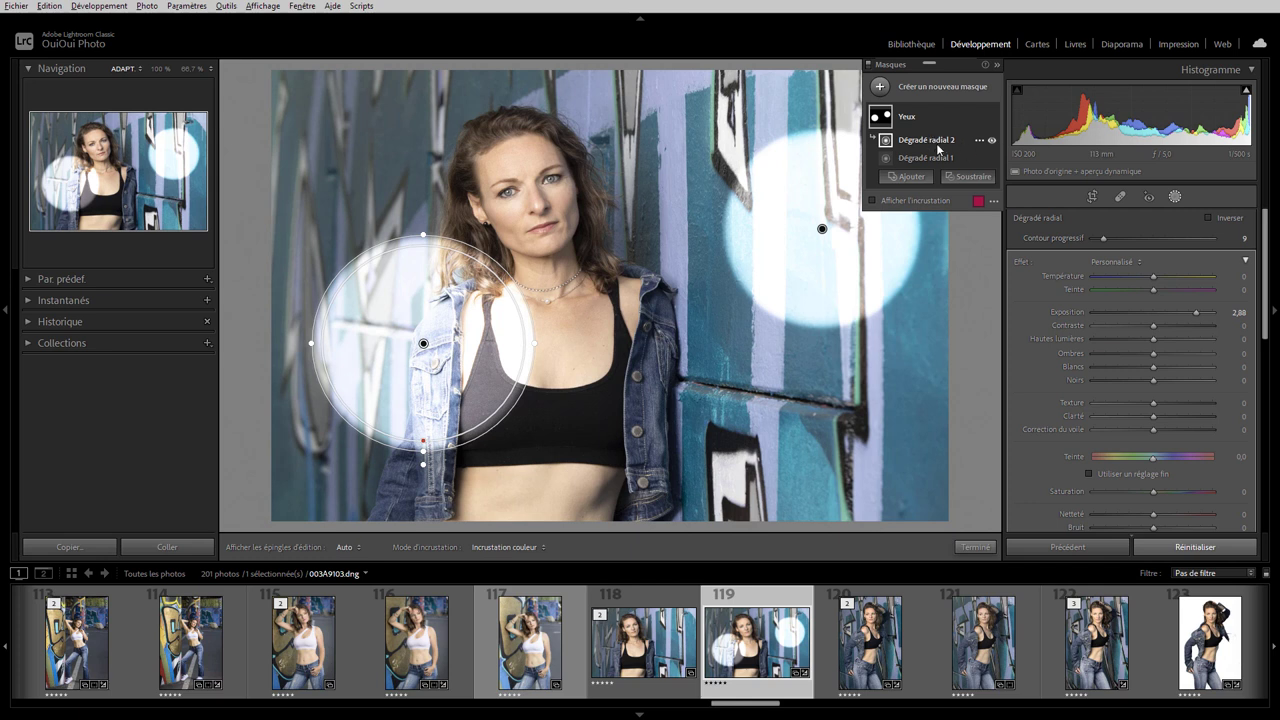
{"action": "mouse_move", "coordinate": [930, 158]}
{"action": "left_click", "coordinate": [980, 160]}
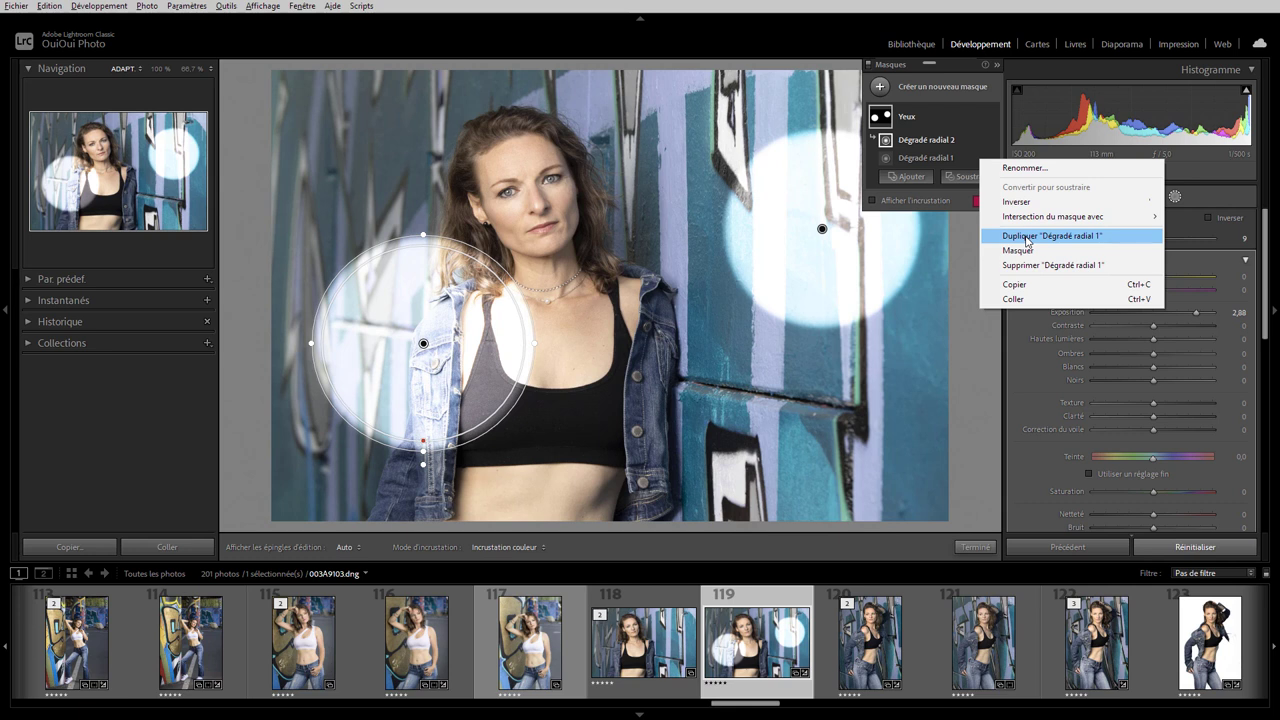
{"action": "left_click", "coordinate": [1026, 240]}
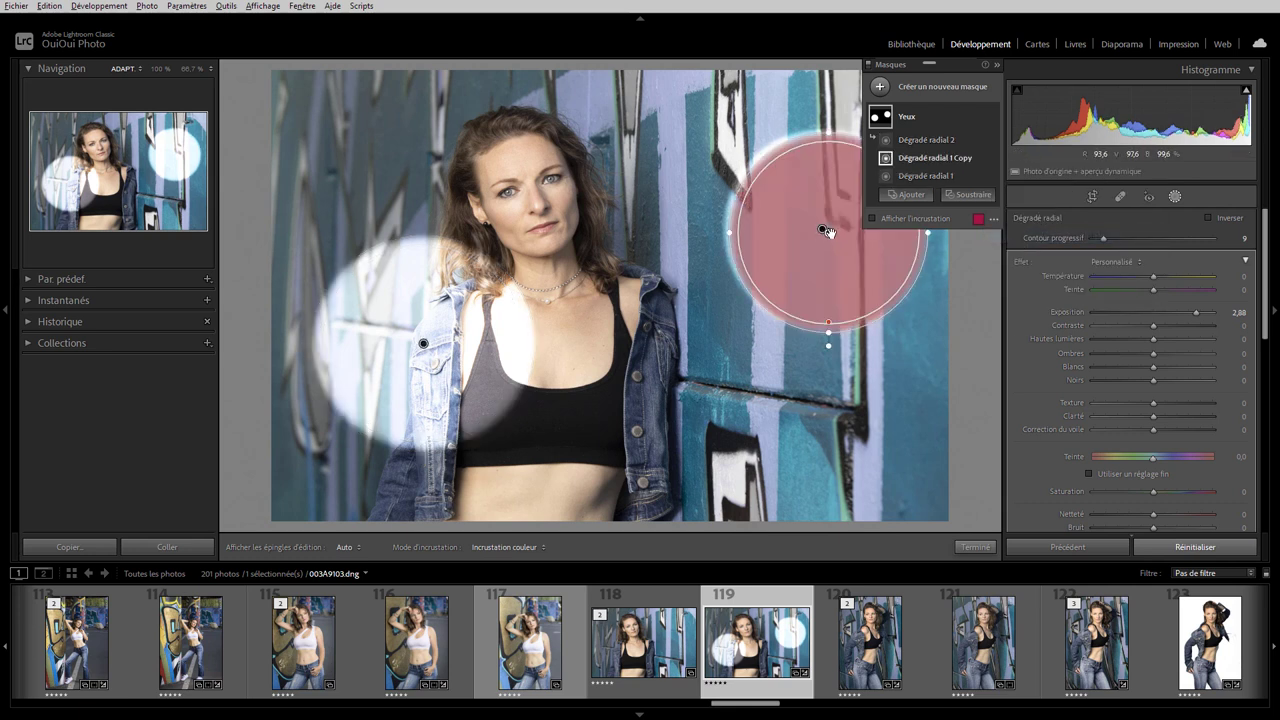
{"action": "left_click_drag", "start_coordinate": [826, 231], "coordinate": [635, 392]}
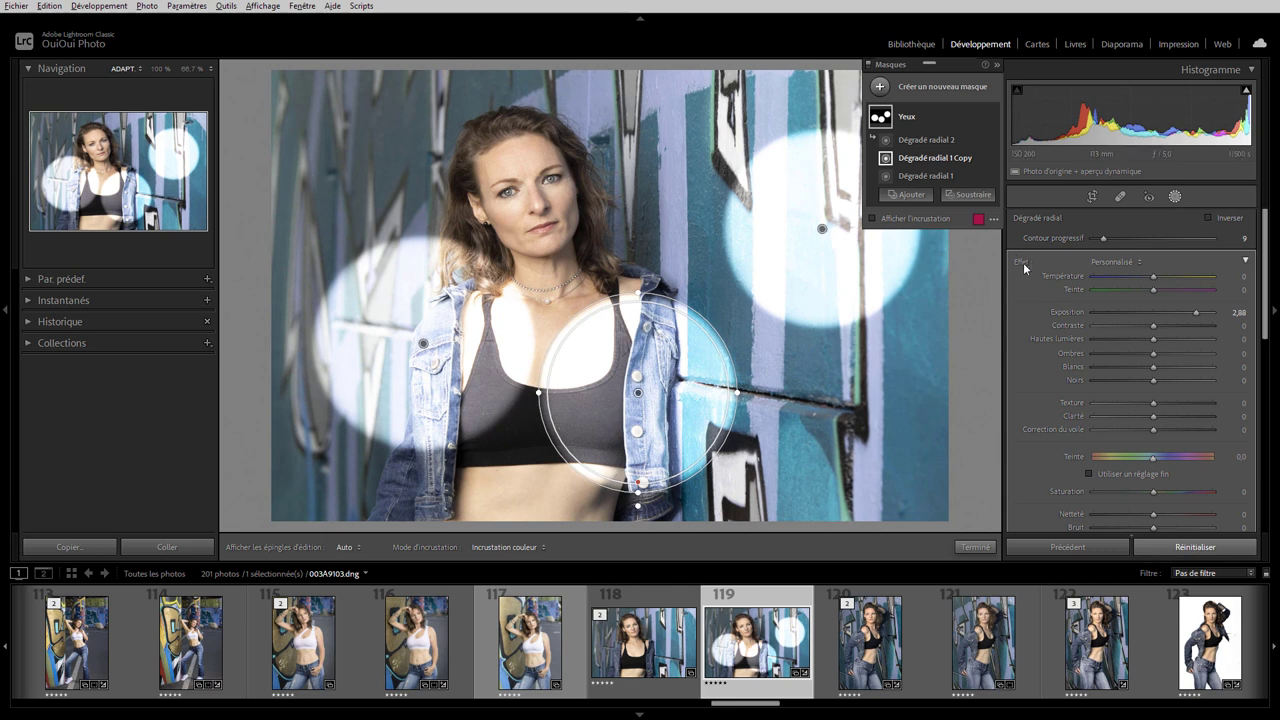
Delete the duplicate gradient and copy Dégradé radial 1 for pasting later
{"action": "mouse_move", "coordinate": [935, 158]}
{"action": "left_click", "coordinate": [979, 159]}
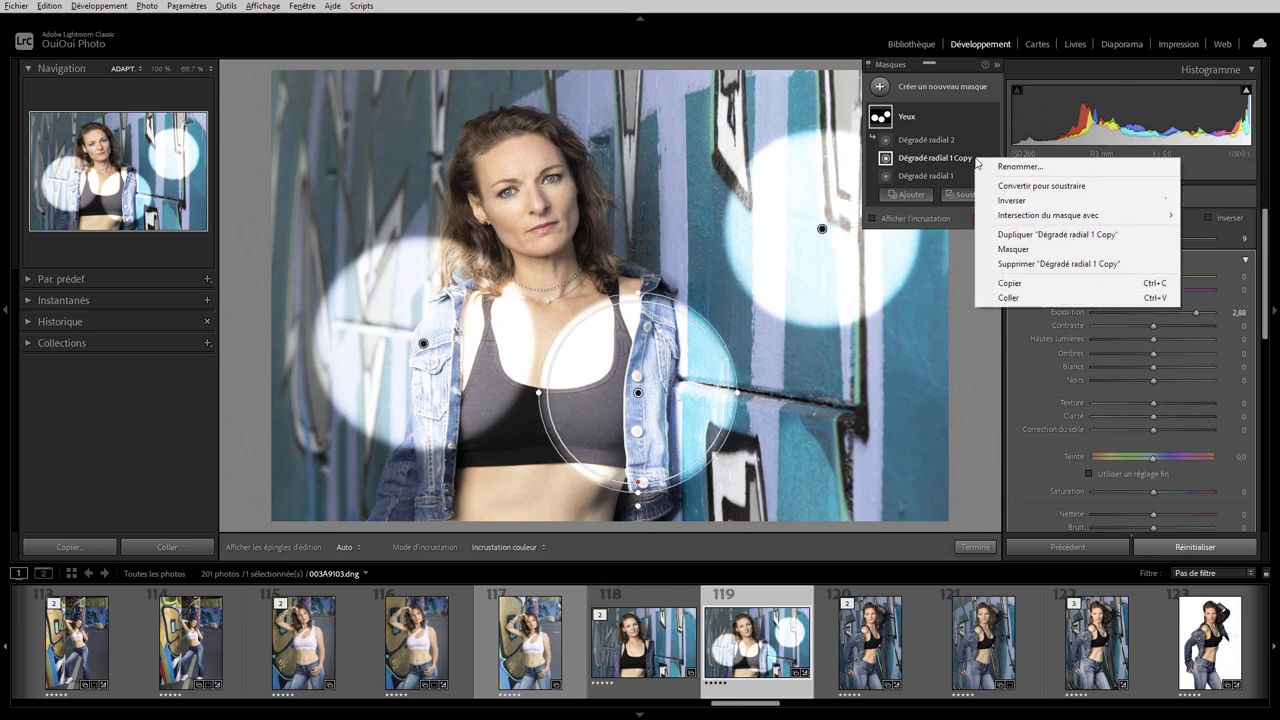
{"action": "left_click", "coordinate": [1025, 263]}
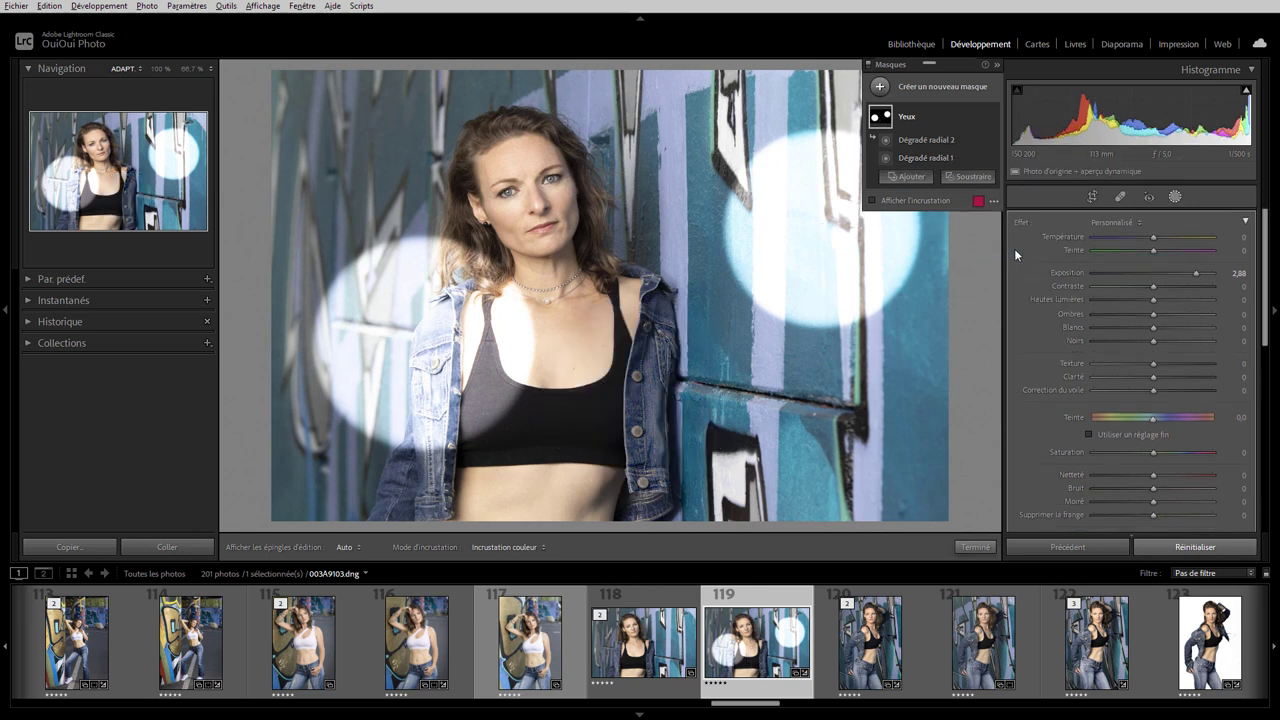
{"action": "mouse_move", "coordinate": [930, 158]}
{"action": "left_click", "coordinate": [980, 158]}
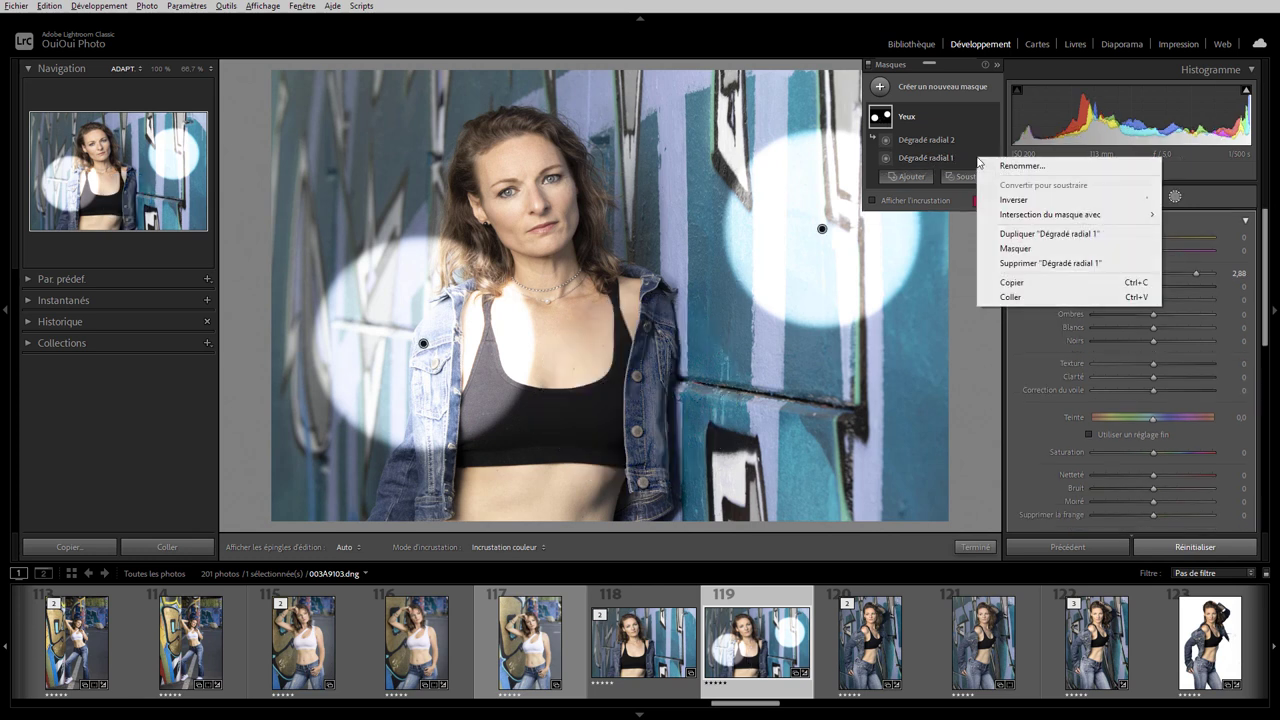
{"action": "left_click", "coordinate": [1013, 283]}
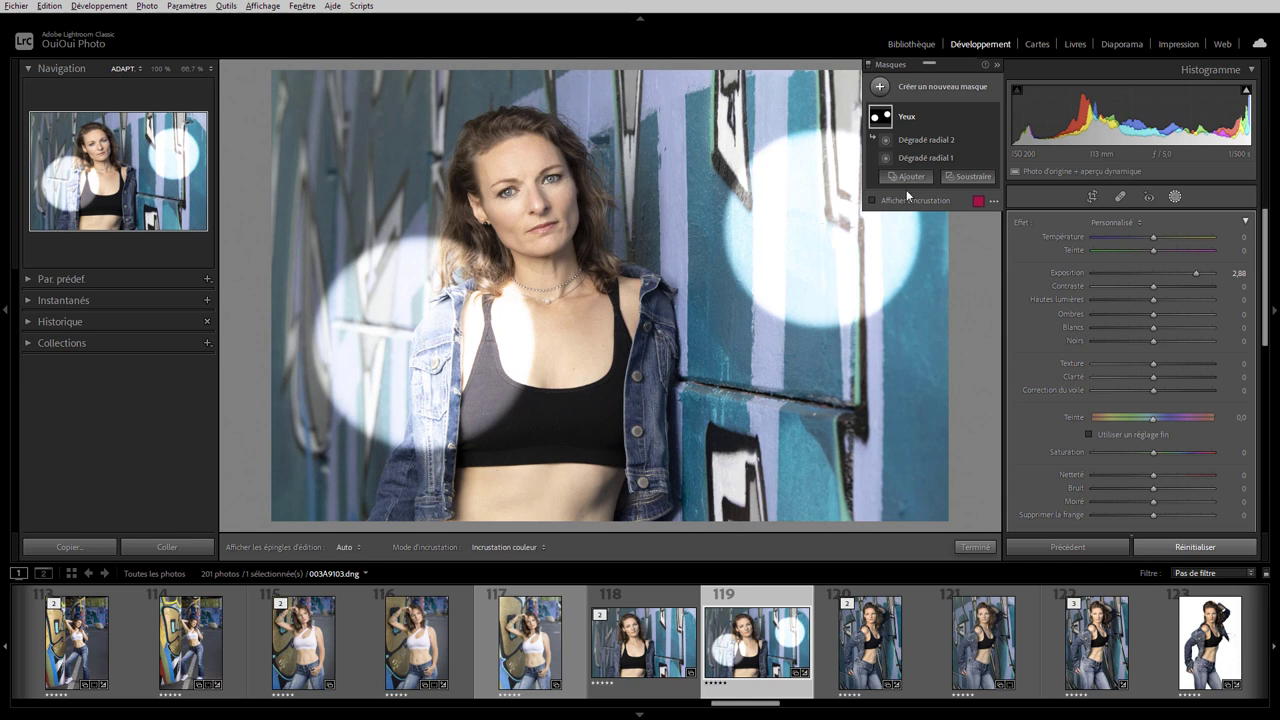
Reset the photo's edits and add a new darkening linear gradient mask
{"action": "left_click", "coordinate": [1195, 547]}
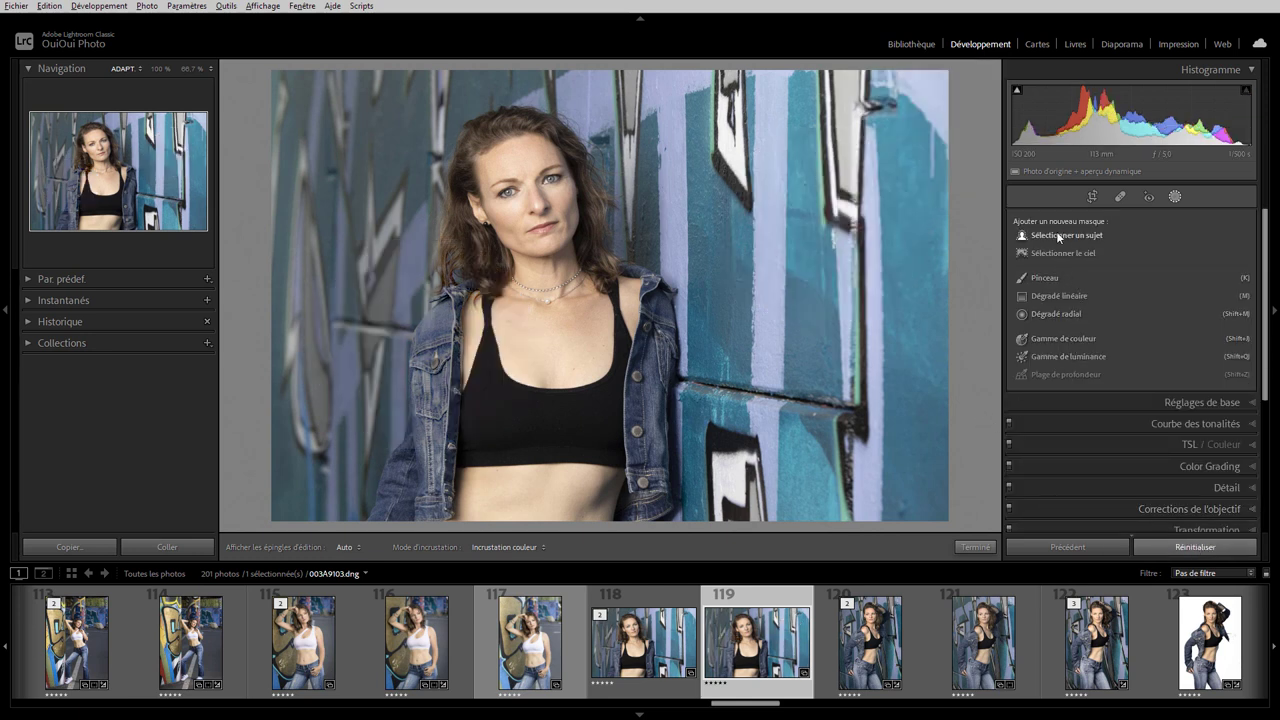
{"action": "right_click", "coordinate": [665, 236]}
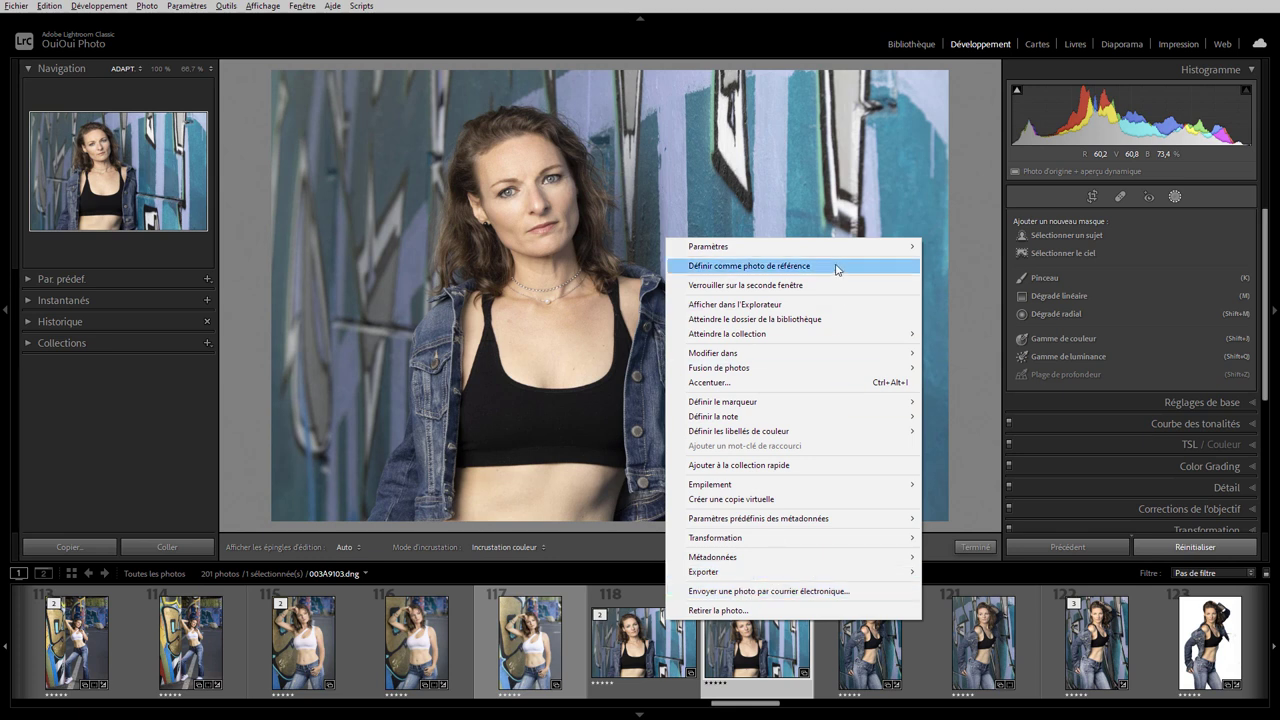
{"action": "left_click", "coordinate": [745, 65]}
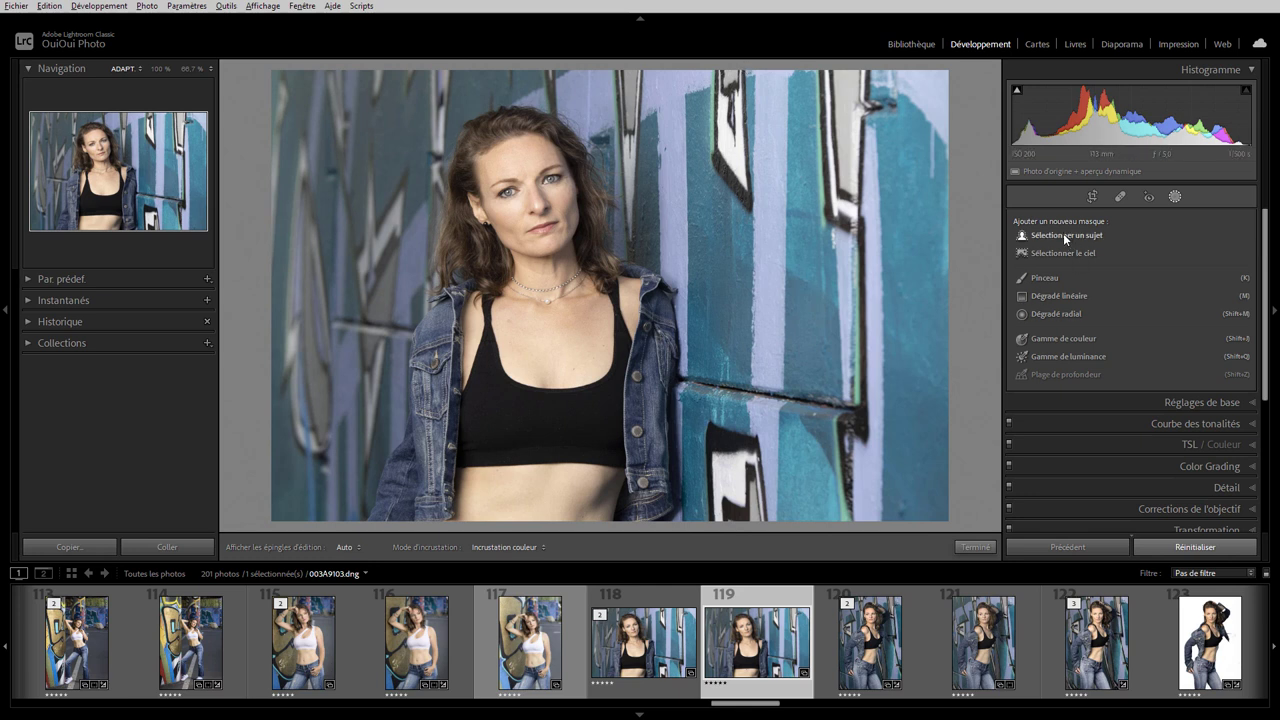
{"action": "left_click", "coordinate": [1046, 297]}
{"action": "mouse_move", "coordinate": [612, 350]}
{"action": "left_mouse_down"}
{"action": "mouse_move", "coordinate": [586, 326]}
{"action": "mouse_move", "coordinate": [601, 362]}
{"action": "left_mouse_up"}
Paste the copied radial gradient into this mask and position it over the woman's face
{"action": "left_click", "coordinate": [978, 139]}
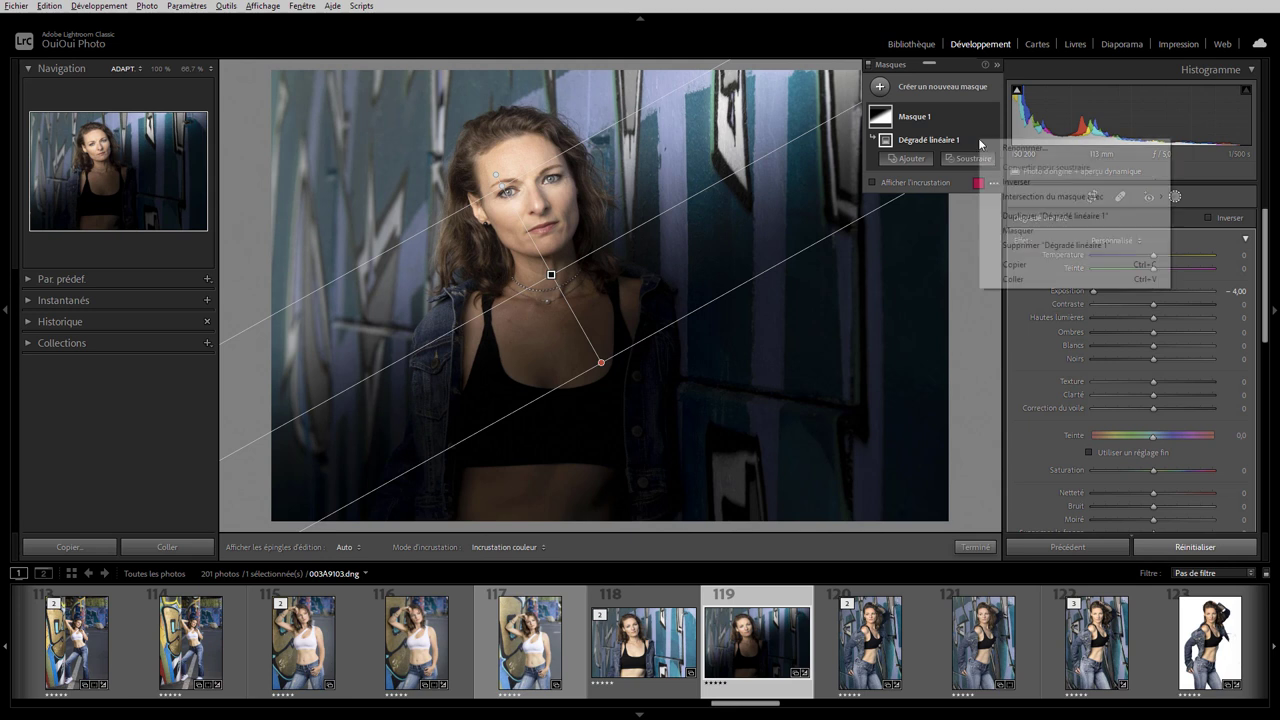
{"action": "left_click", "coordinate": [1013, 279]}
{"action": "mouse_move", "coordinate": [817, 231]}
{"action": "left_mouse_down"}
{"action": "mouse_move", "coordinate": [535, 213]}
{"action": "mouse_move", "coordinate": [510, 189]}
{"action": "mouse_move", "coordinate": [531, 178]}
{"action": "left_mouse_up"}
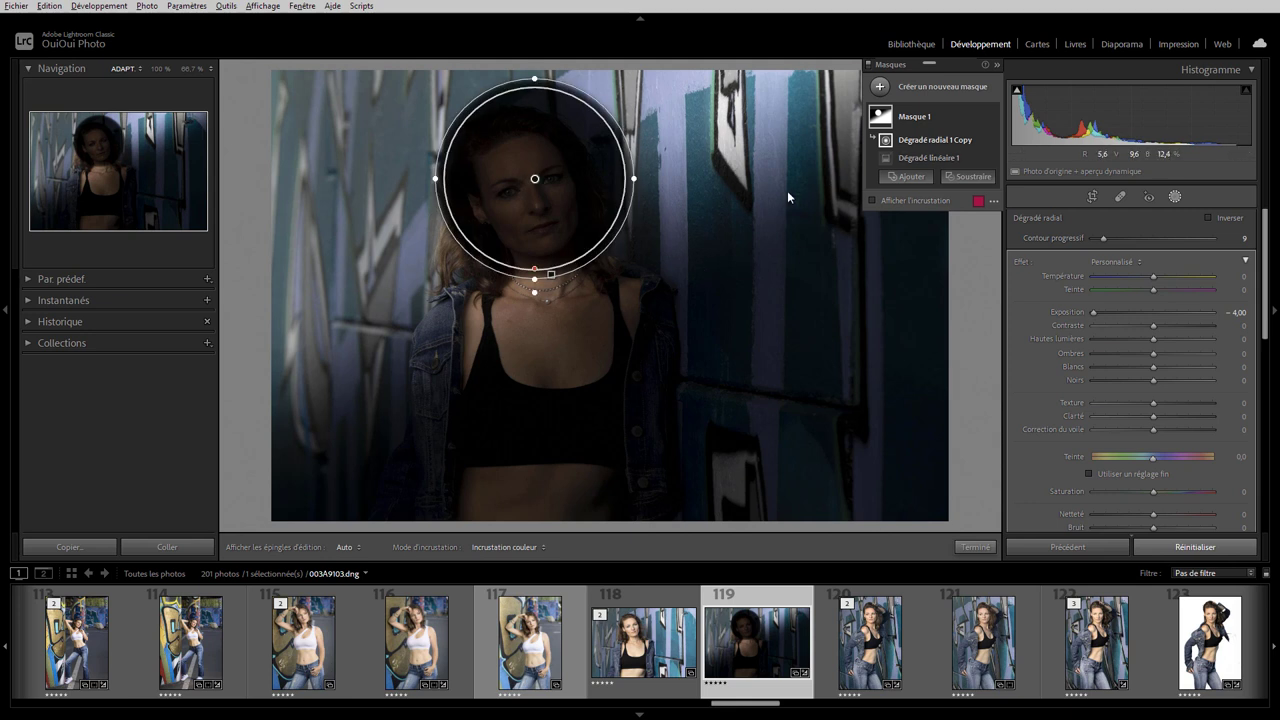
{"action": "left_click_drag", "start_coordinate": [521, 181], "coordinate": [404, 202]}
Delete Dégradé linéaire 1 from Masque 1 and select the remaining radial gradient
{"action": "right_click", "coordinate": [978, 158]}
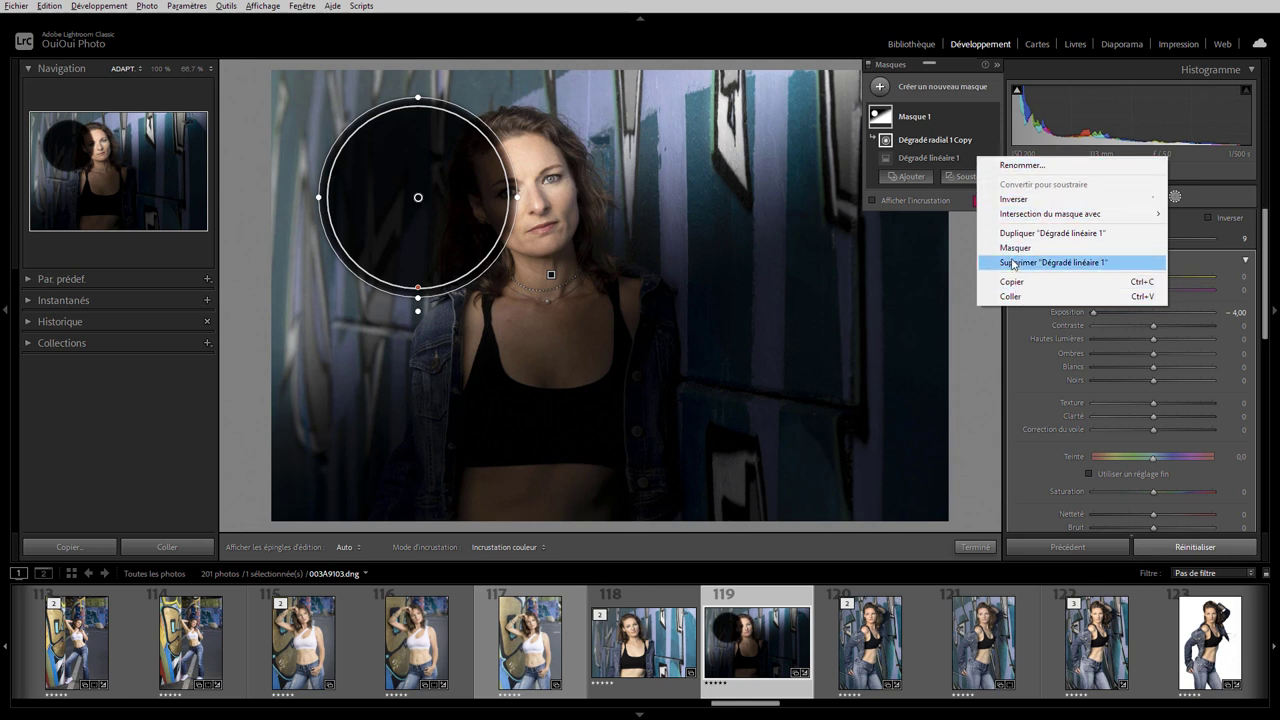
{"action": "mouse_move", "coordinate": [1050, 214]}
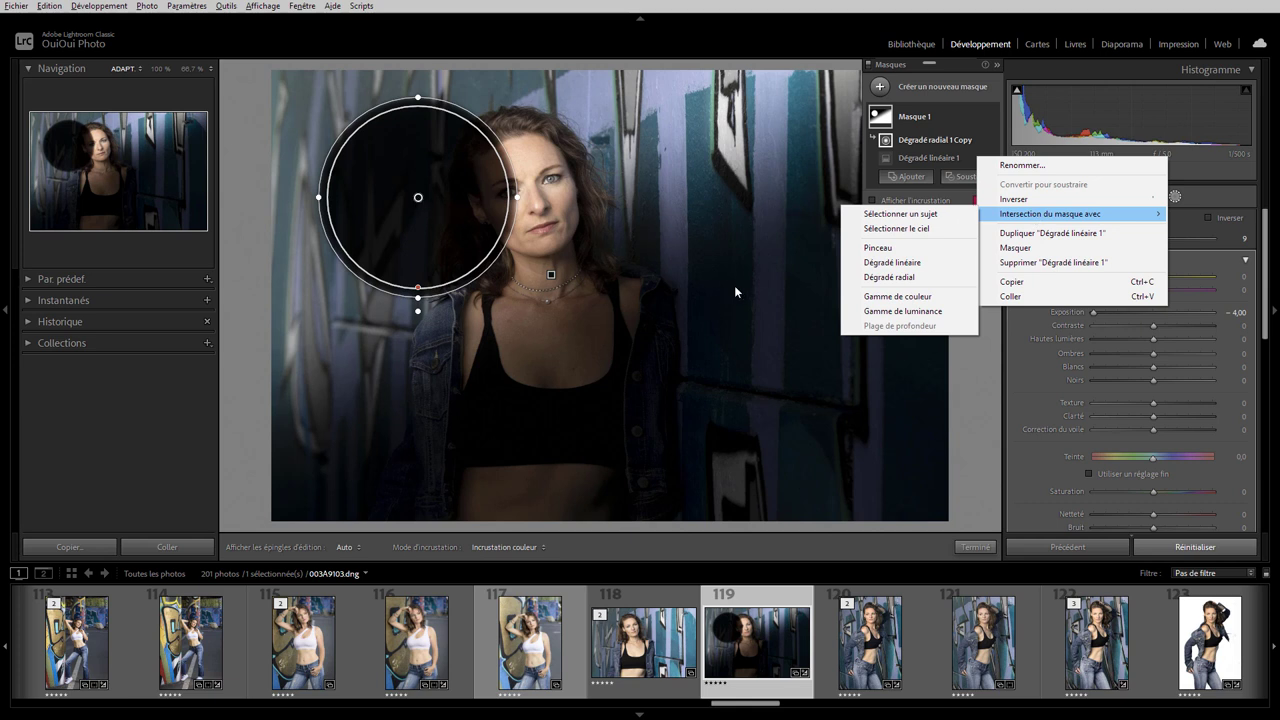
{"action": "left_click", "coordinate": [907, 146]}
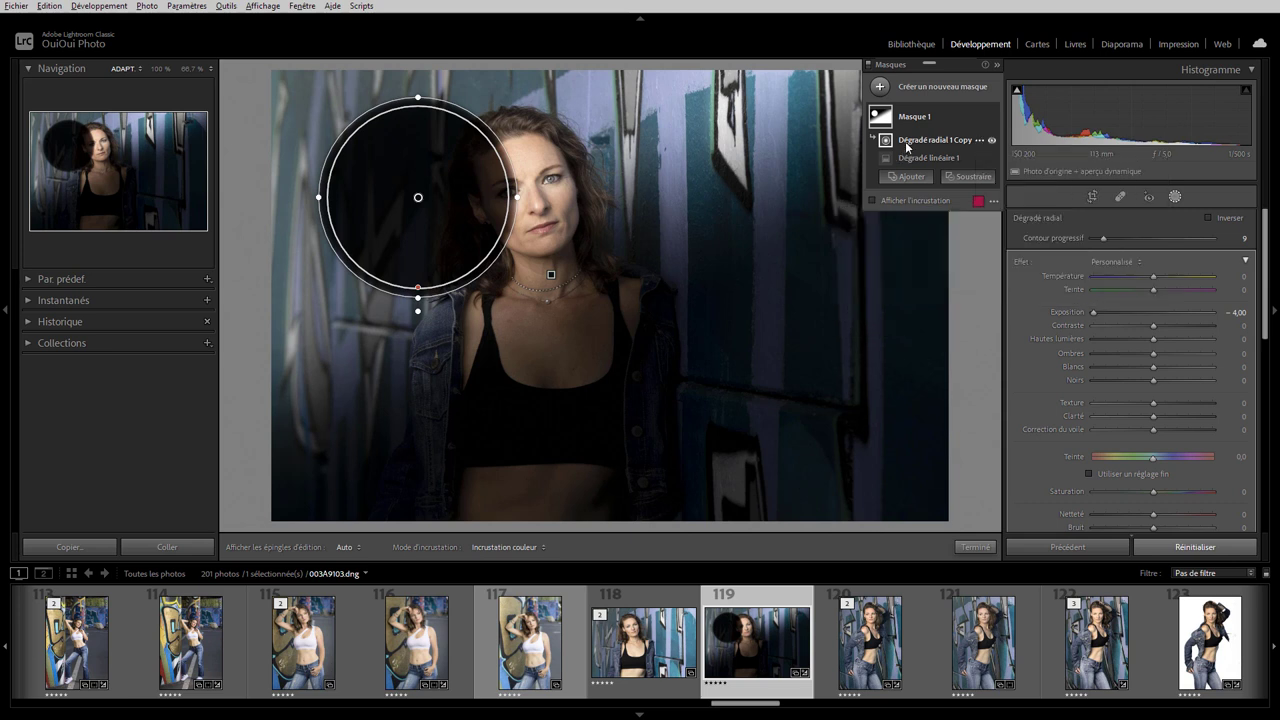
{"action": "mouse_move", "coordinate": [928, 158]}
{"action": "left_click", "coordinate": [931, 158]}
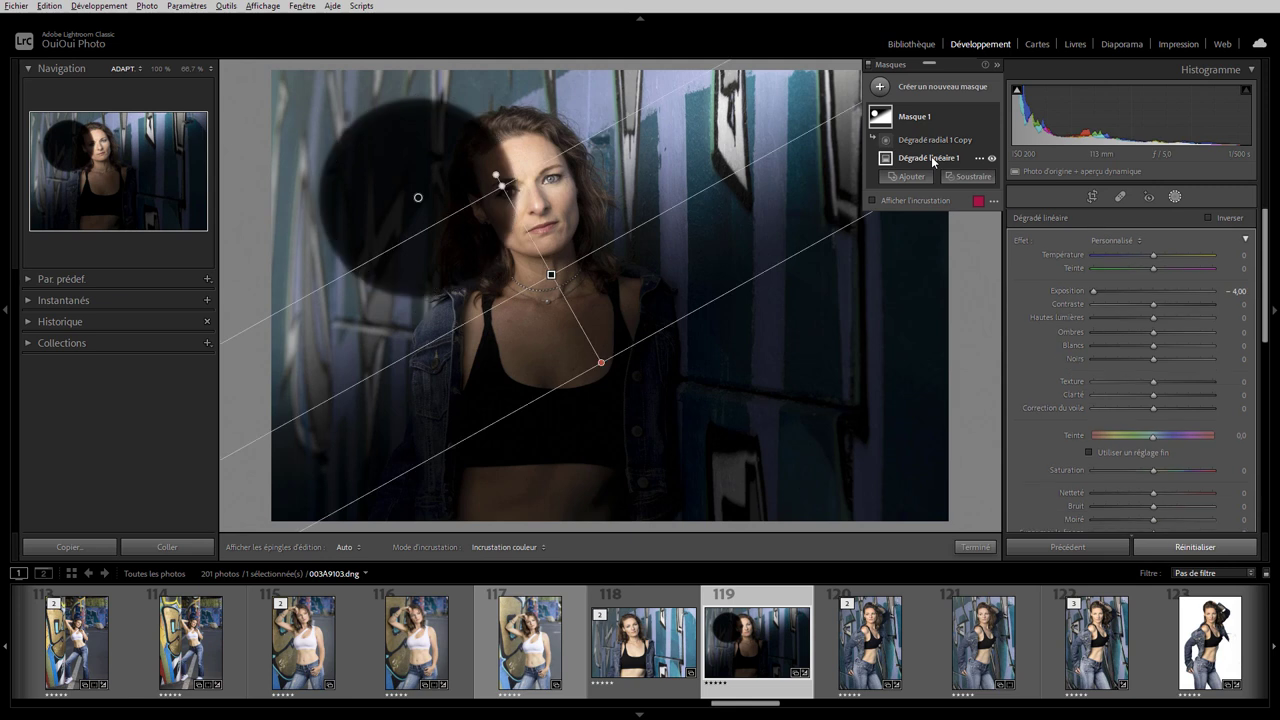
{"action": "left_click", "coordinate": [978, 157]}
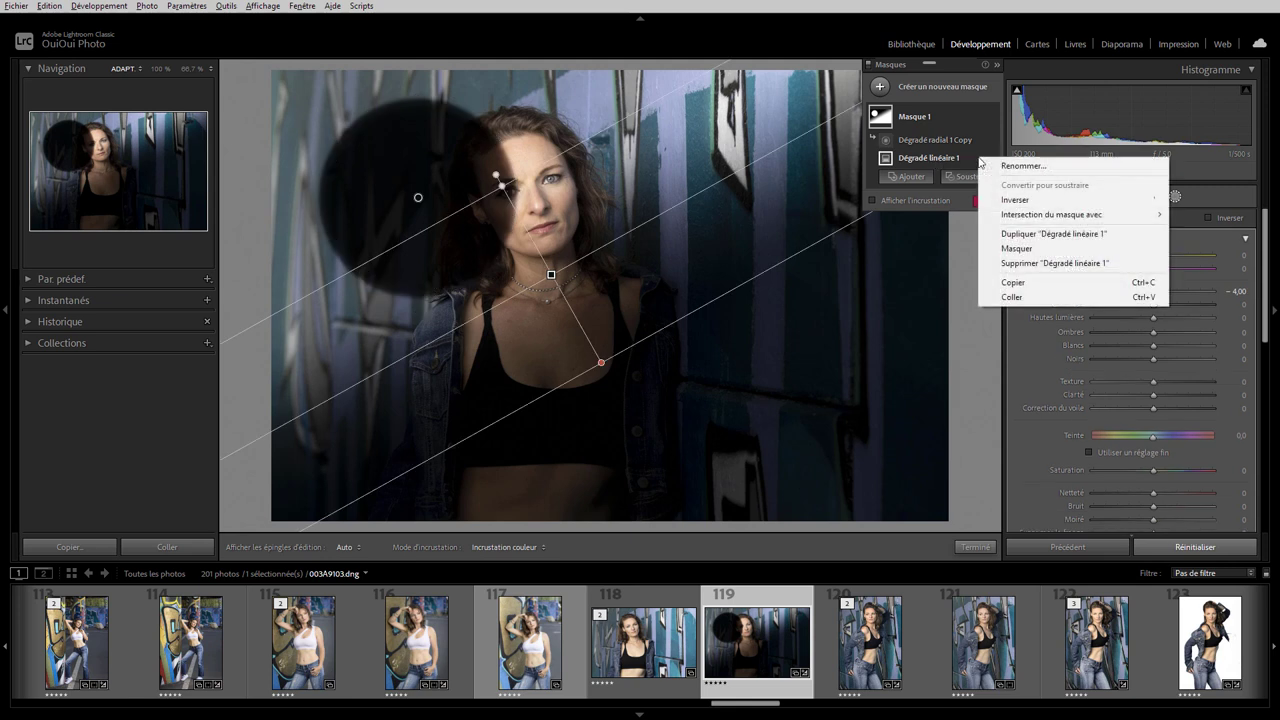
{"action": "left_click", "coordinate": [1022, 263]}
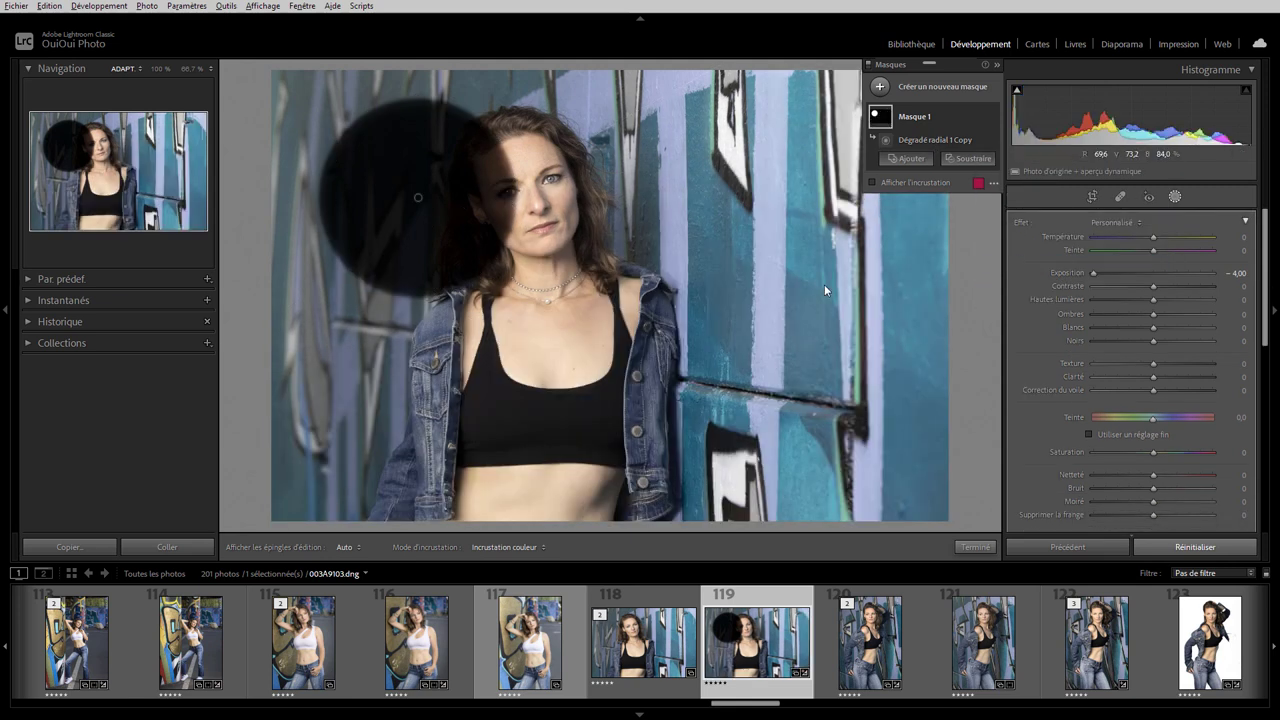
{"action": "left_click", "coordinate": [418, 197]}
Move the radial circle over the face and shoulder and intersect it with Select Subject
{"action": "mouse_move", "coordinate": [418, 197]}
{"action": "left_mouse_down"}
{"action": "mouse_move", "coordinate": [735, 288]}
{"action": "mouse_move", "coordinate": [793, 247]}
{"action": "left_mouse_up"}
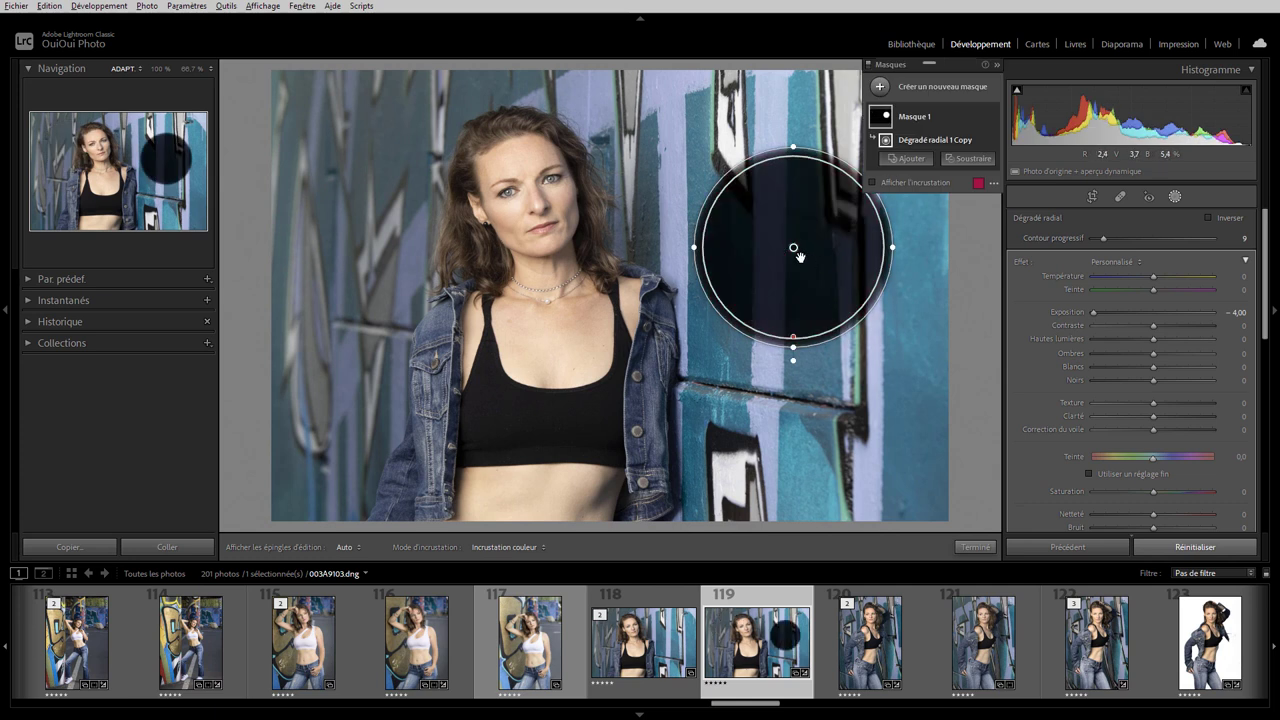
{"action": "mouse_move", "coordinate": [793, 247]}
{"action": "left_mouse_down"}
{"action": "mouse_move", "coordinate": [744, 230]}
{"action": "mouse_move", "coordinate": [636, 280]}
{"action": "left_mouse_up"}
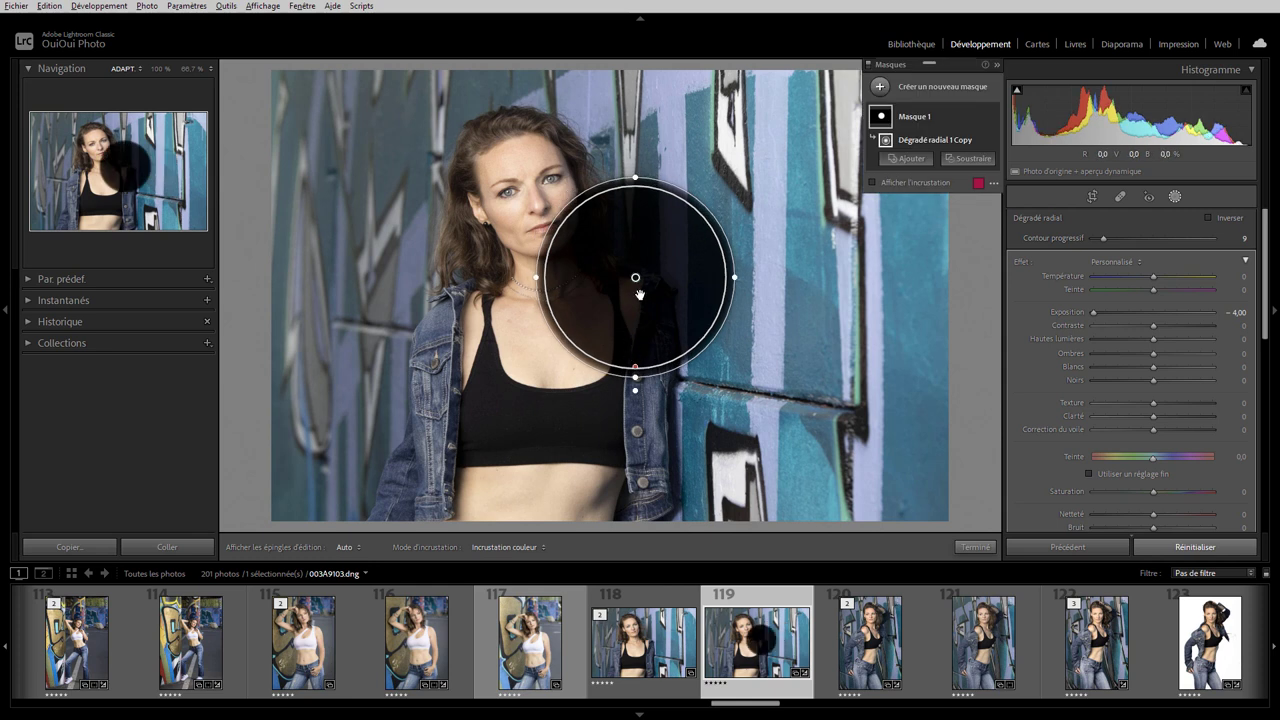
{"action": "mouse_move", "coordinate": [935, 140]}
{"action": "left_click", "coordinate": [979, 140]}
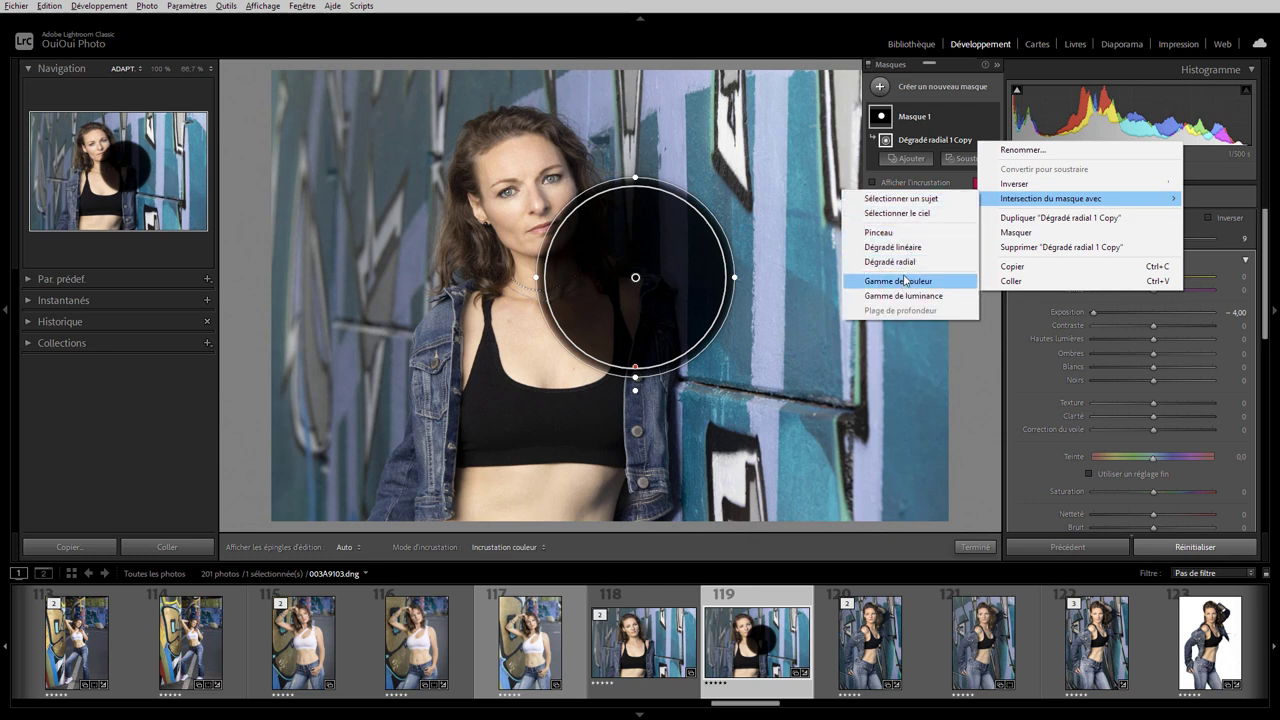
{"action": "left_click", "coordinate": [900, 198]}
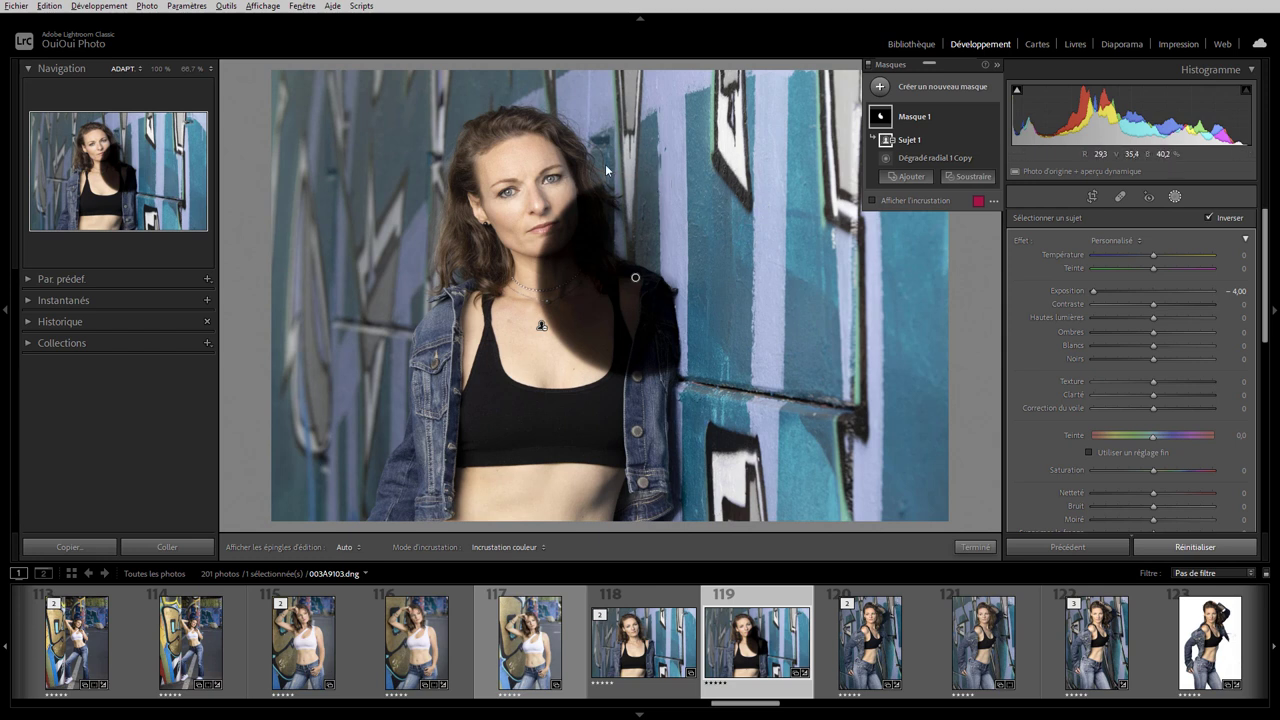
{"action": "mouse_move", "coordinate": [635, 277]}
{"action": "mouse_move", "coordinate": [920, 140]}
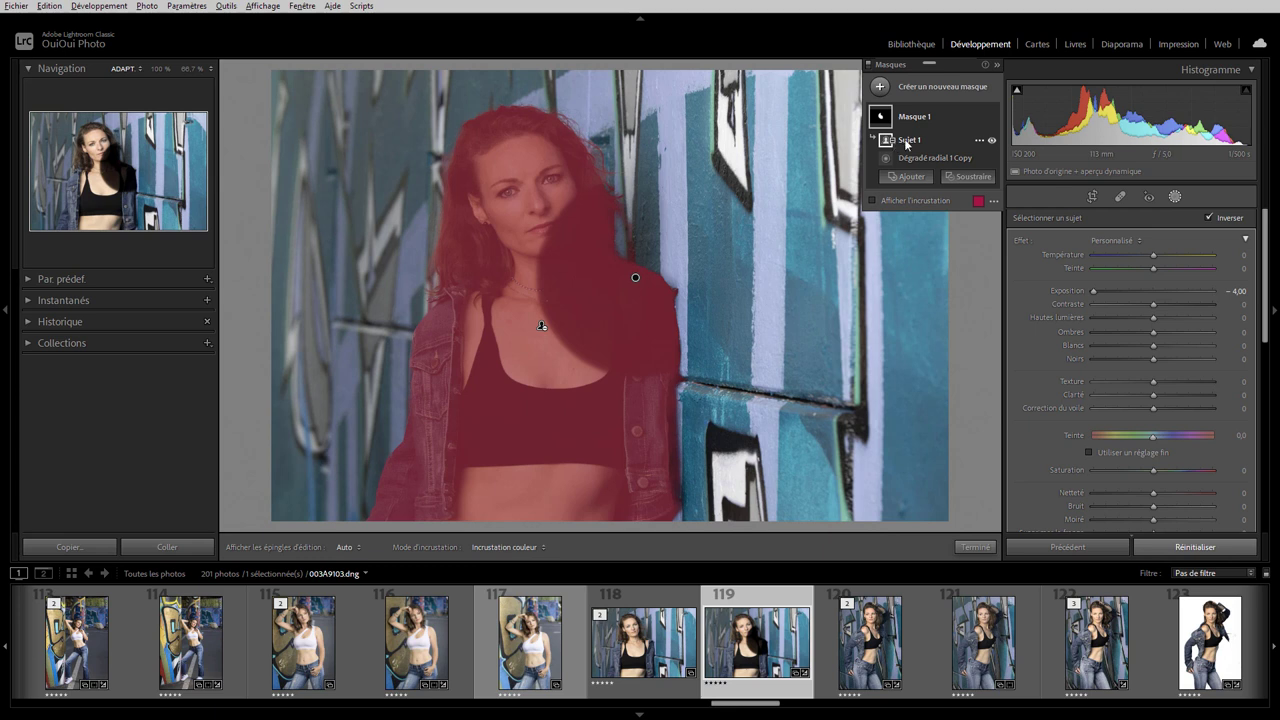
Delete the Sujet 1 intersection component from Masque 1
{"action": "left_click", "coordinate": [979, 141]}
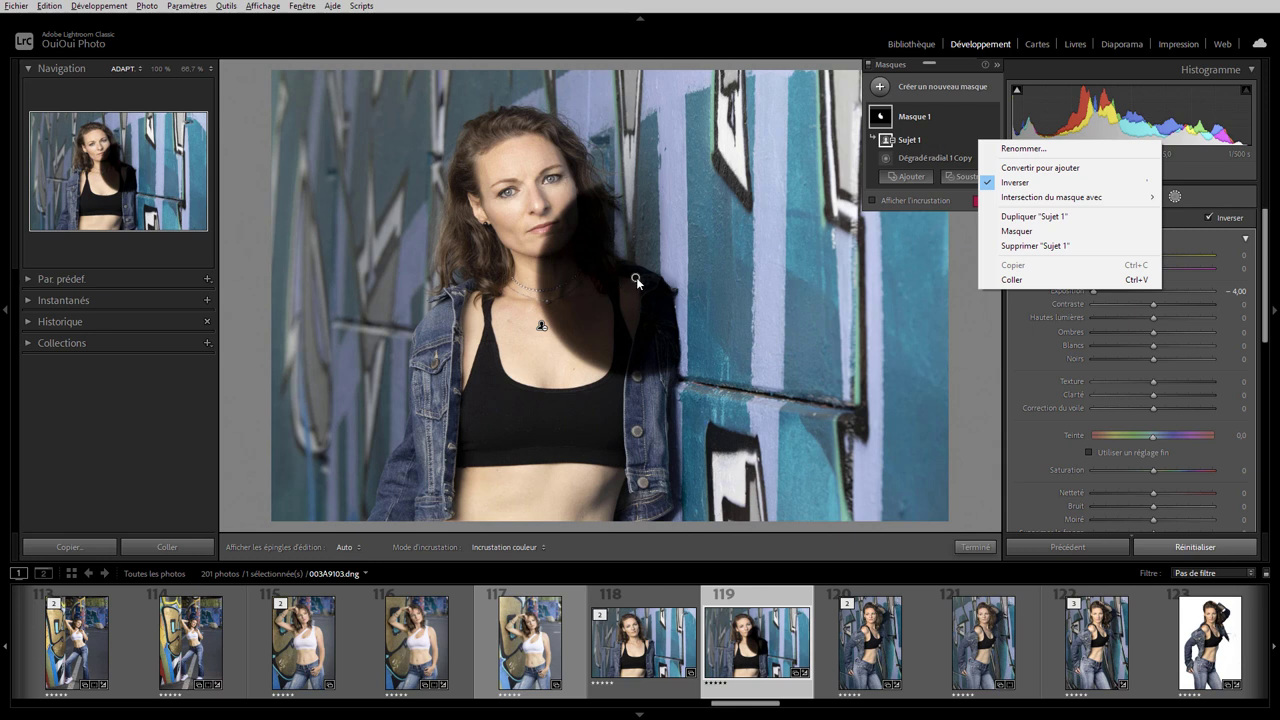
{"action": "left_click", "coordinate": [915, 140]}
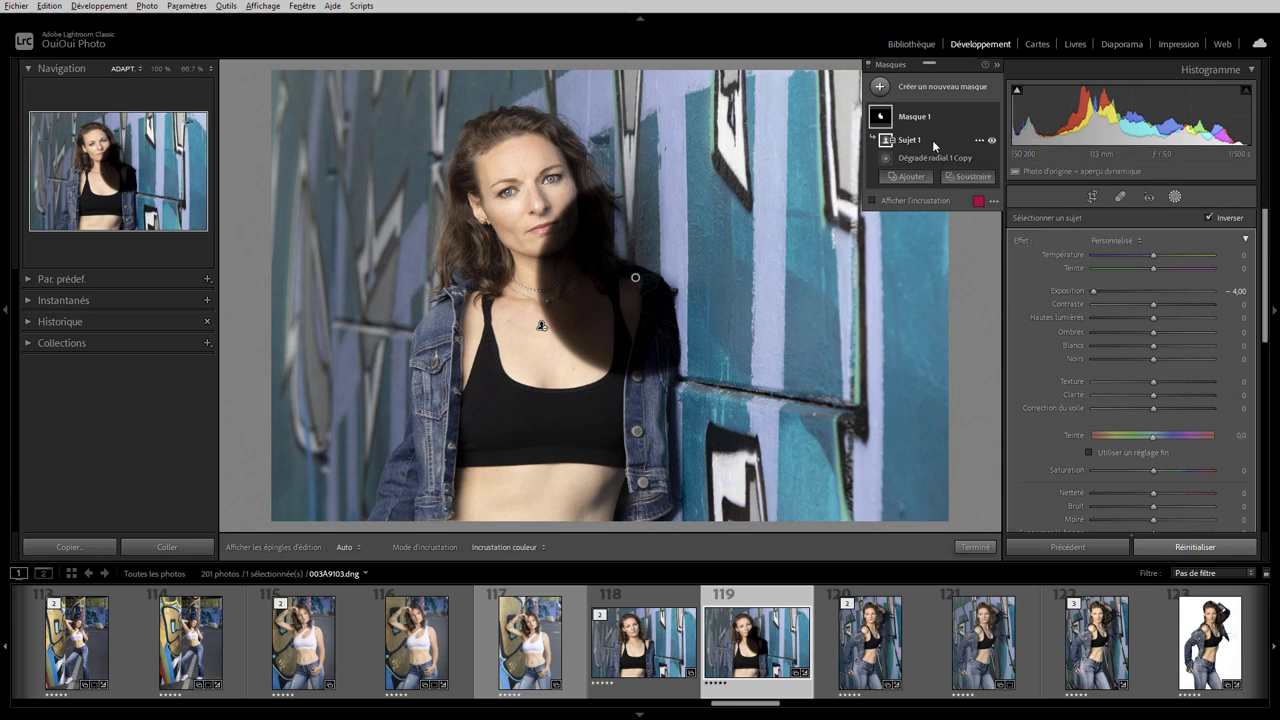
{"action": "left_click", "coordinate": [979, 142]}
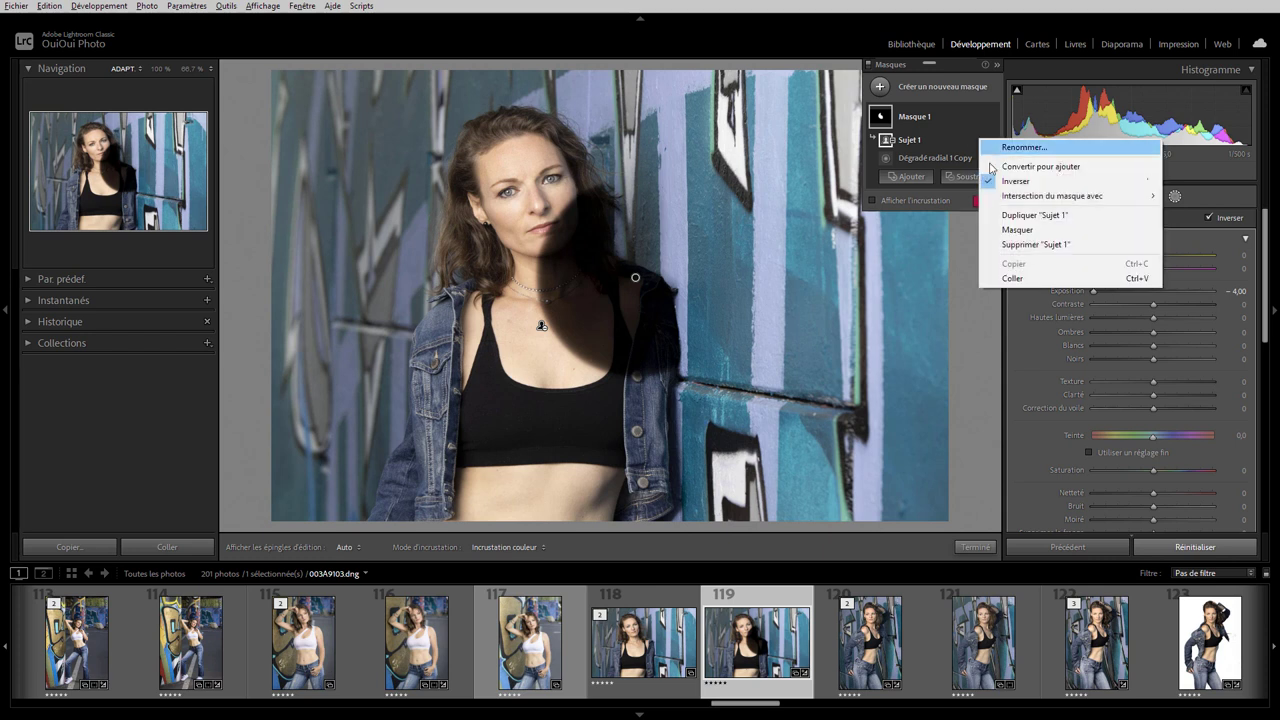
{"action": "left_click", "coordinate": [1020, 247]}
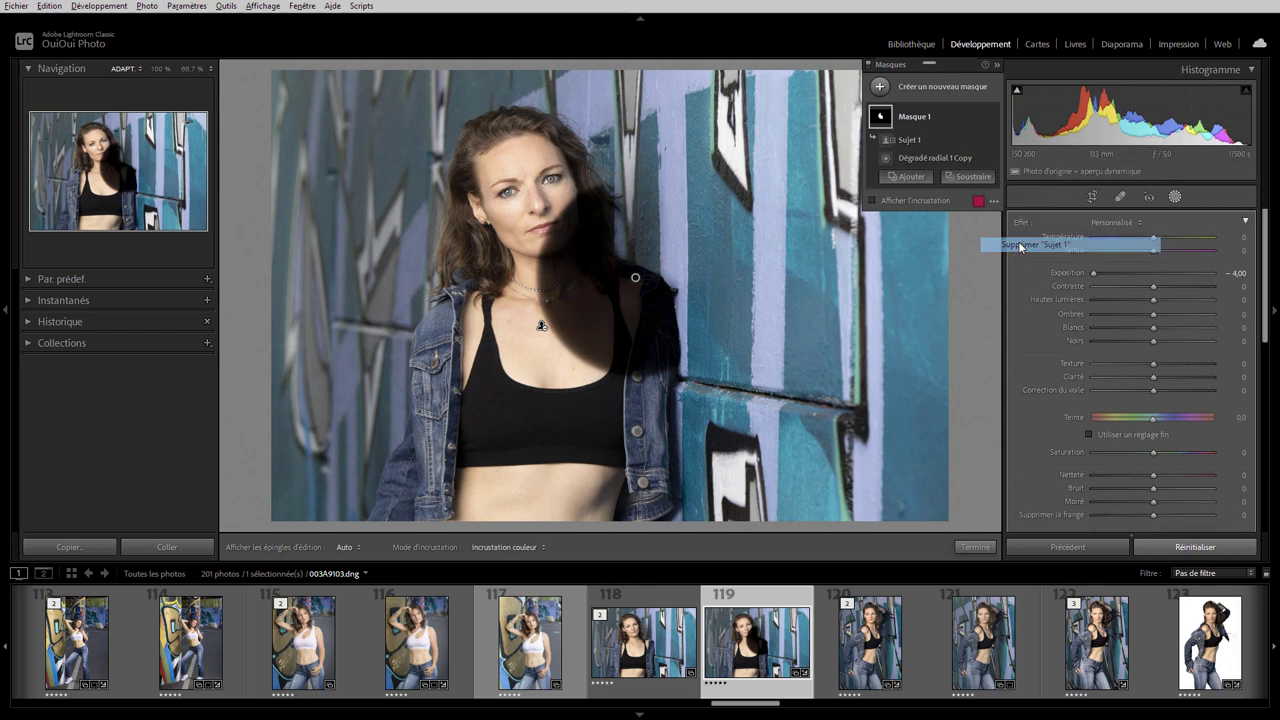
Open the radial gradient and Masque 1 option menus, then dismiss them without changes
{"action": "right_click", "coordinate": [636, 279]}
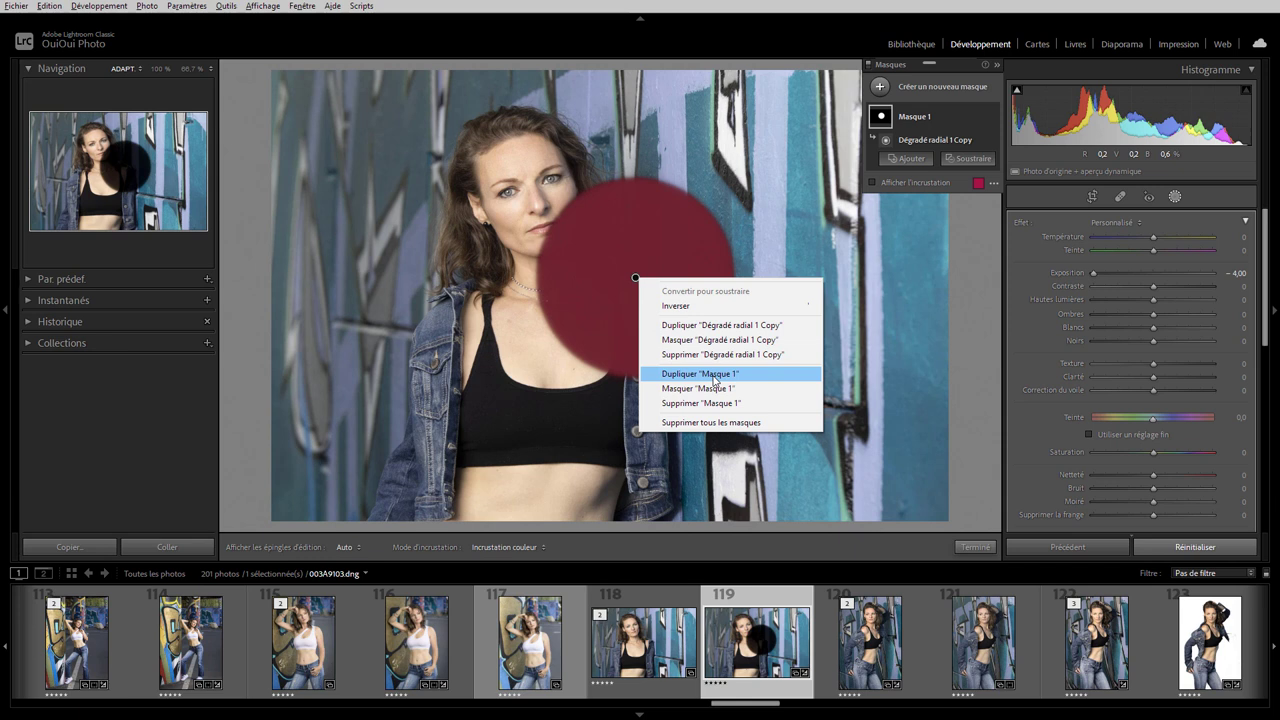
{"action": "left_click", "coordinate": [945, 118]}
{"action": "left_click", "coordinate": [977, 117]}
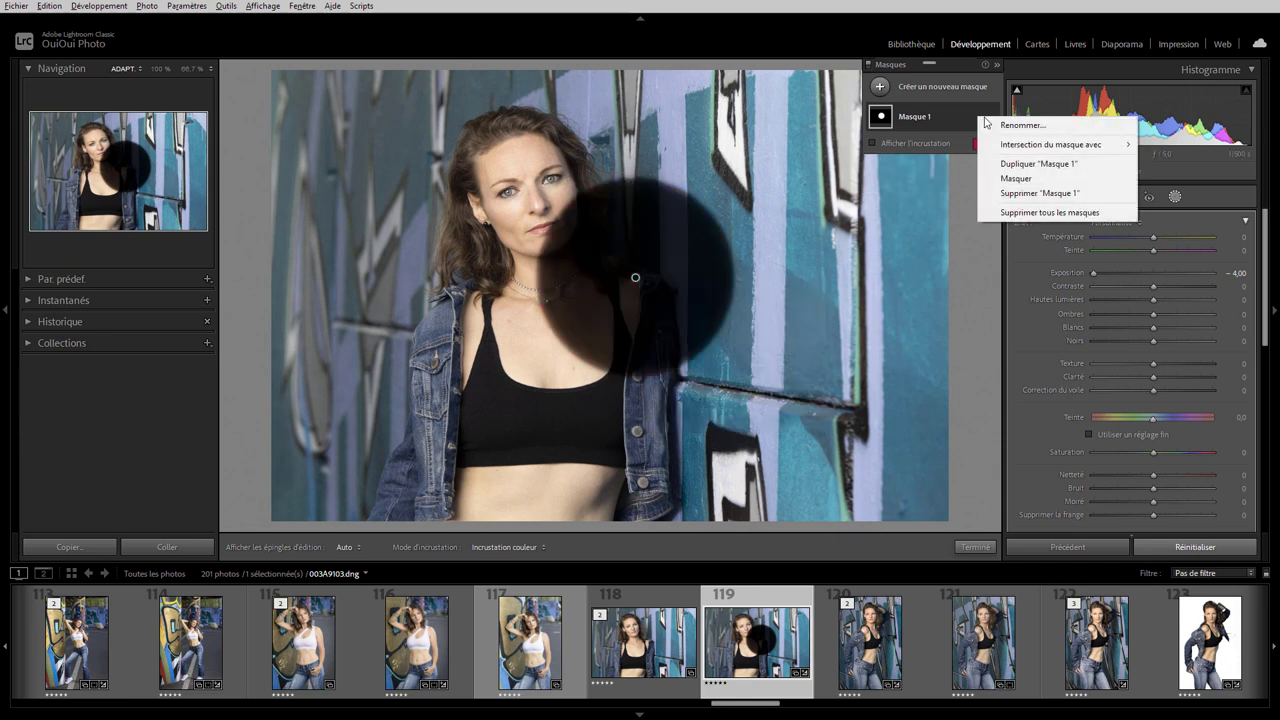
{"action": "right_click", "coordinate": [636, 278]}
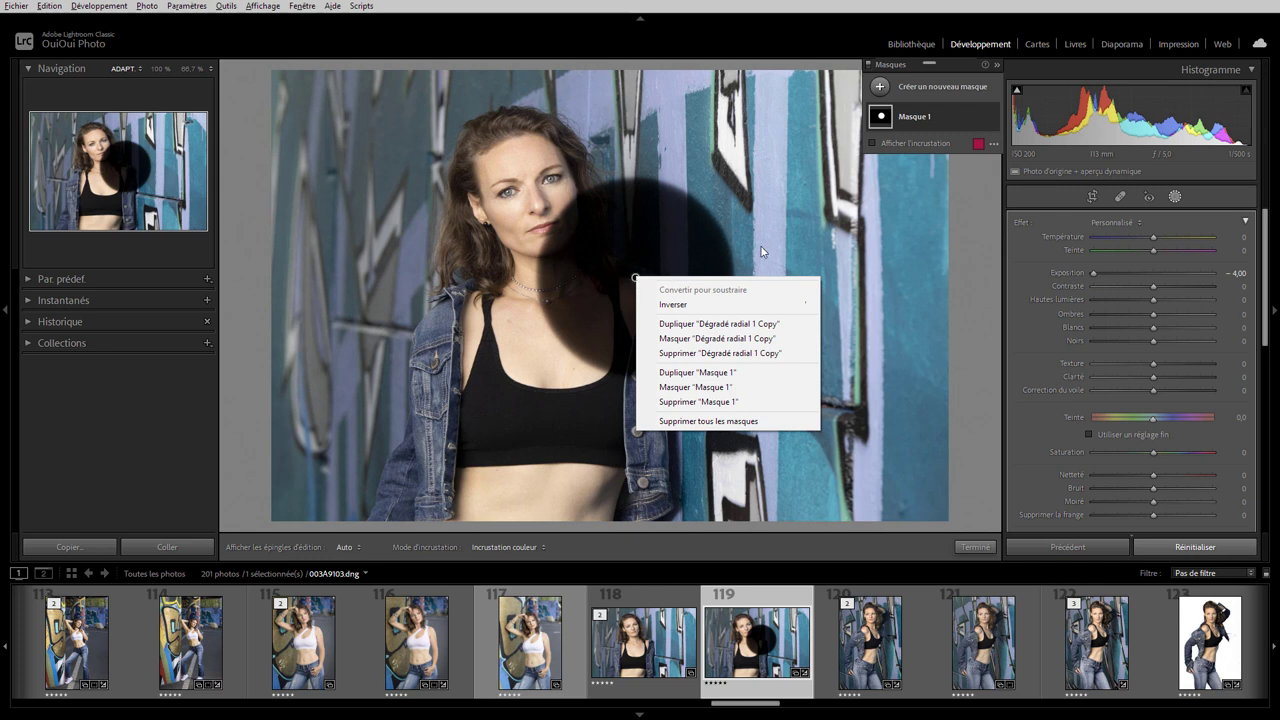
{"action": "left_click", "coordinate": [714, 263]}
{"action": "left_click", "coordinate": [682, 272]}
Delete the dark radial mask and zoom to 100% centred on the face
{"action": "key", "text": "Delete"}
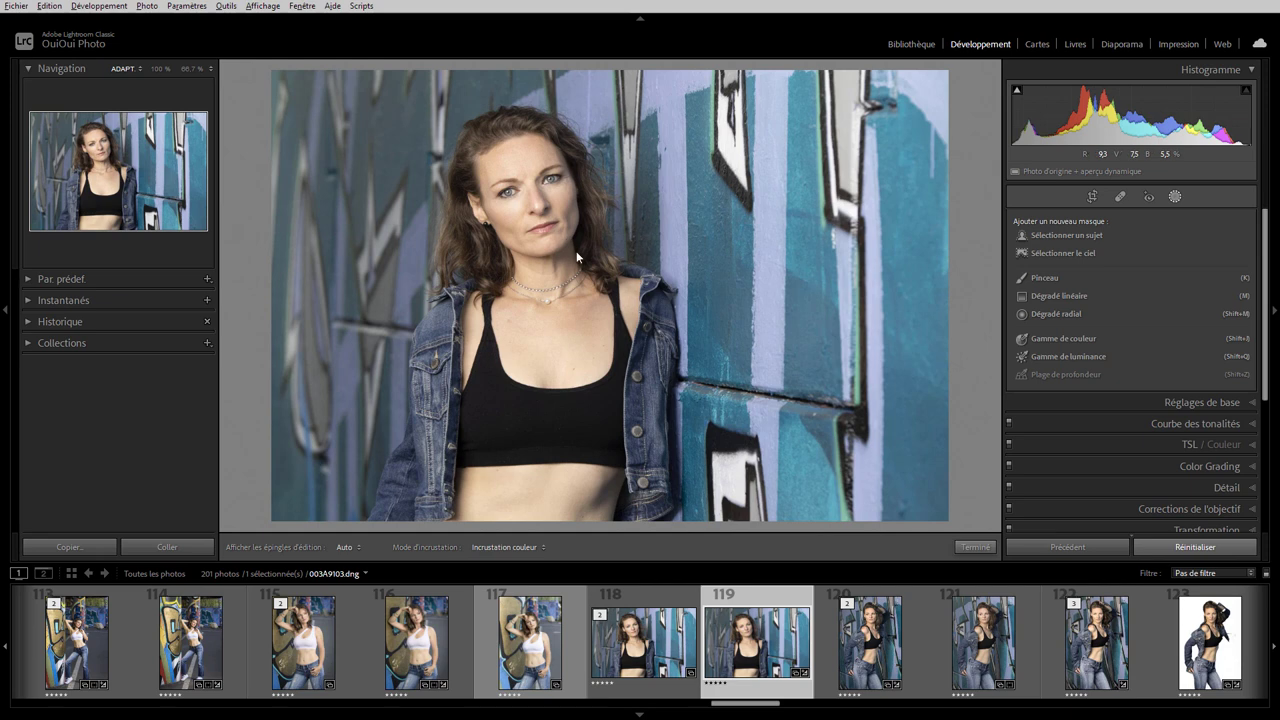
{"action": "left_click", "coordinate": [578, 175]}
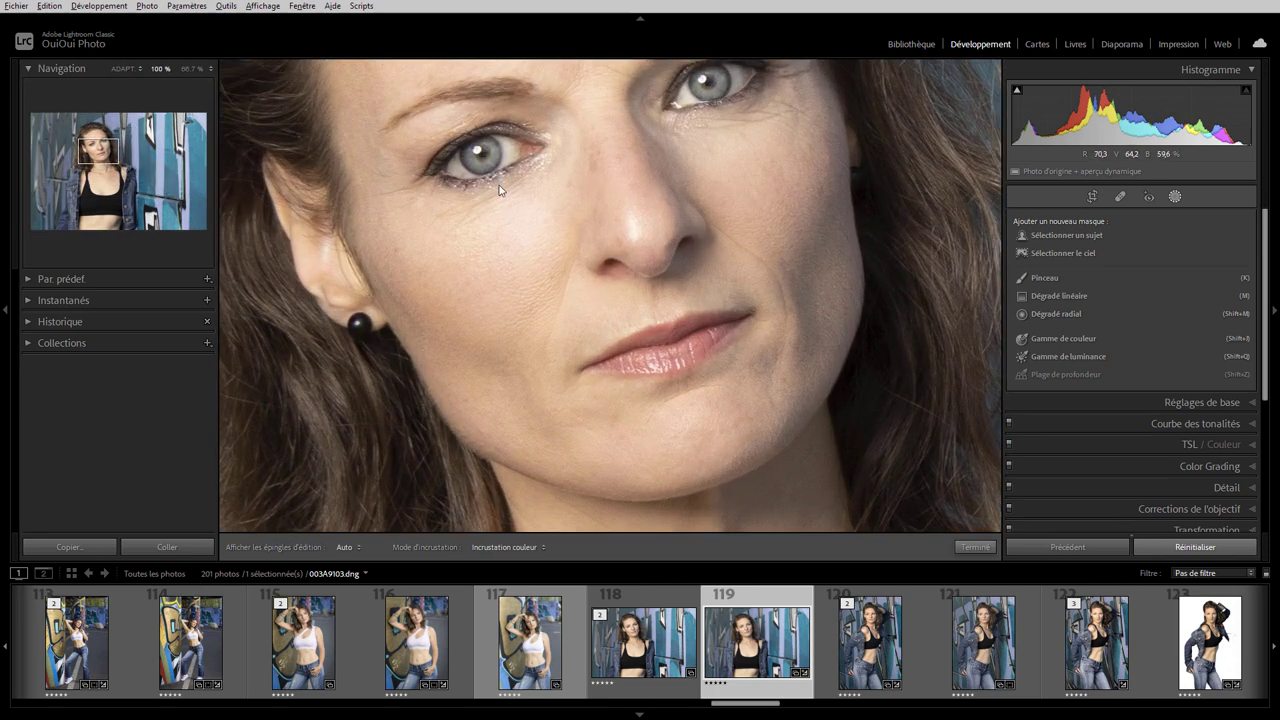
{"action": "mouse_move", "coordinate": [552, 204]}
{"action": "left_mouse_down"}
{"action": "mouse_move", "coordinate": [557, 251]}
{"action": "mouse_move", "coordinate": [608, 323]}
{"action": "left_mouse_up"}
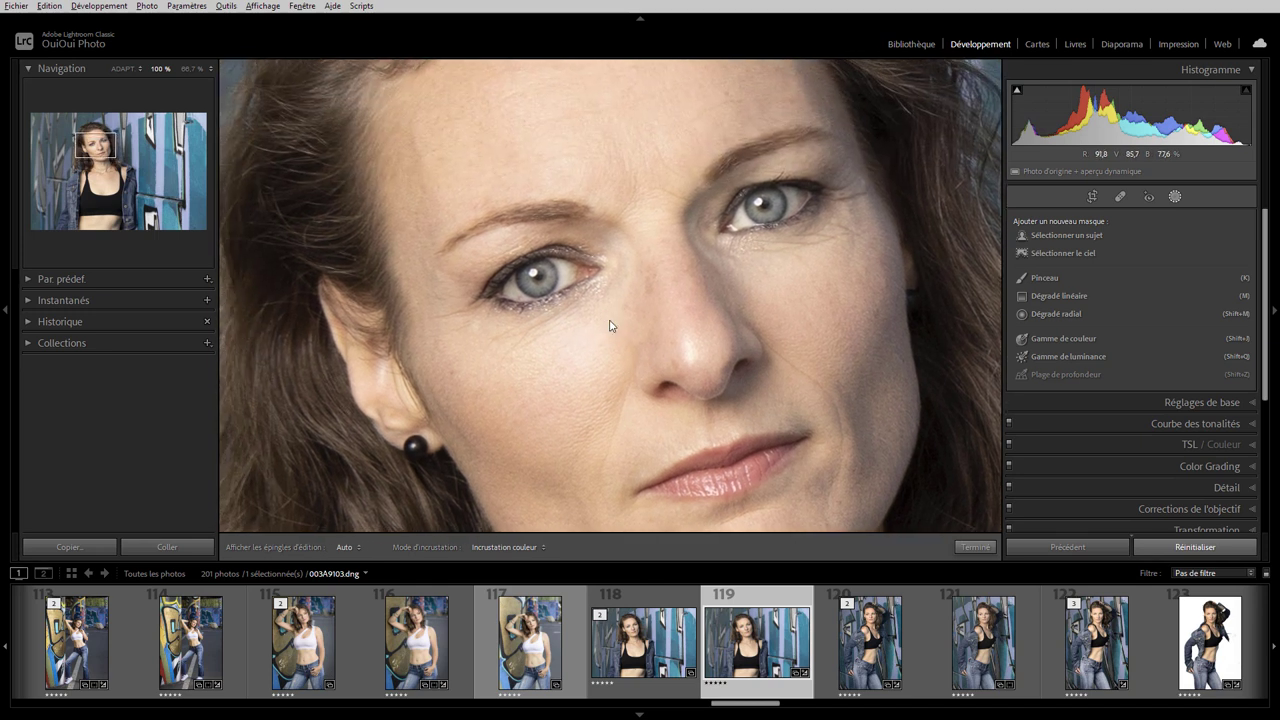
Add a small radial mask on the left eye with Exposure 0.20 and Clarity 42
{"action": "left_click", "coordinate": [1044, 314]}
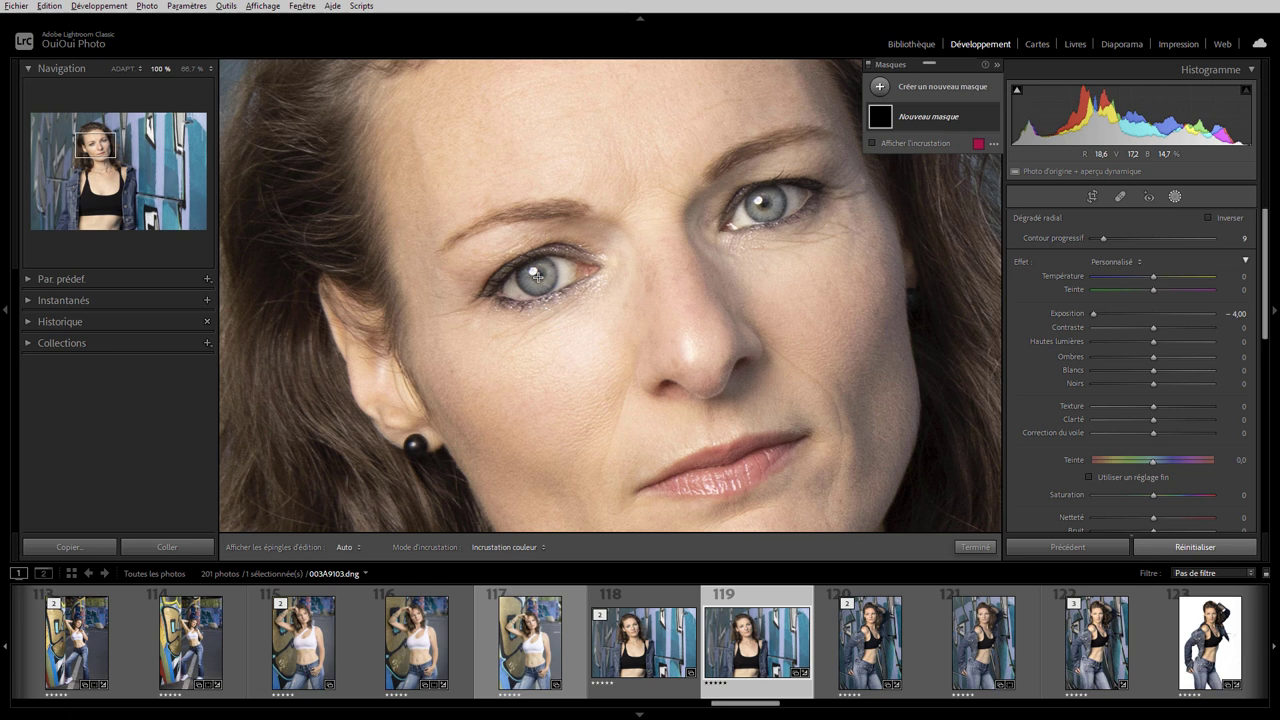
{"action": "left_click_drag", "start_coordinate": [535, 277], "coordinate": [555, 295]}
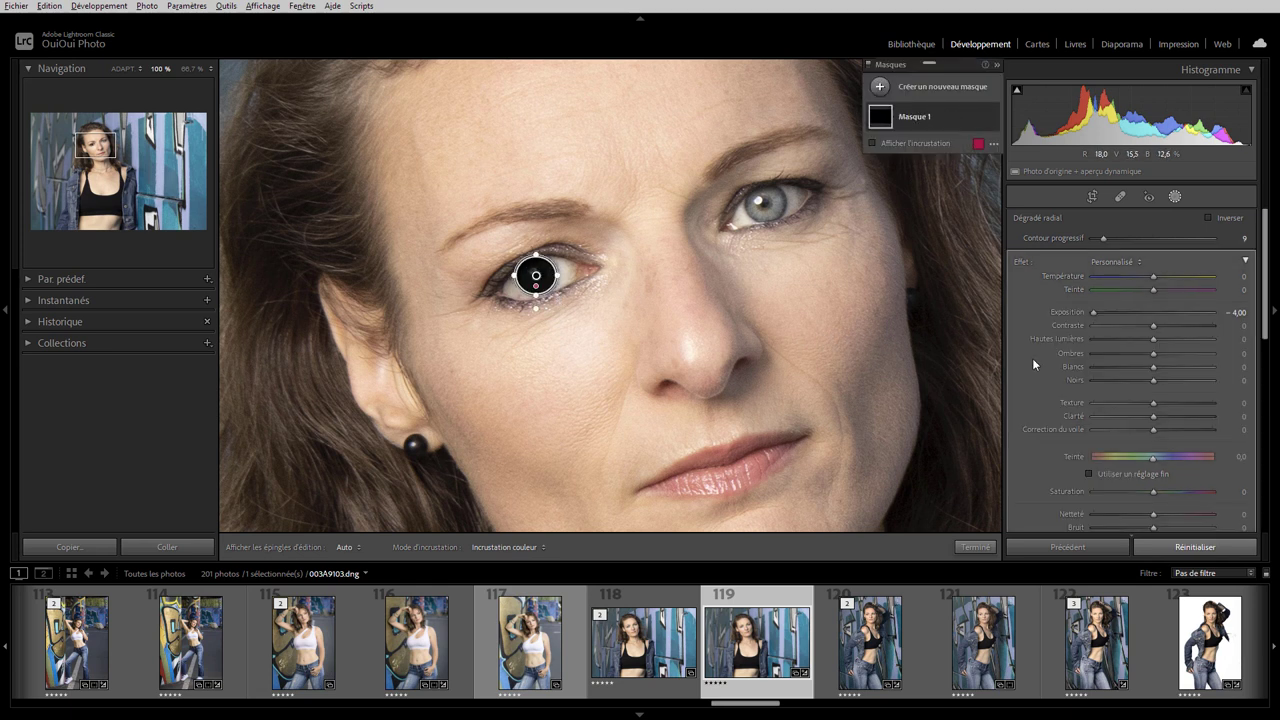
{"action": "double_click", "coordinate": [1020, 261]}
{"action": "key", "text": "o"}
{"action": "left_click_drag", "start_coordinate": [1155, 420], "coordinate": [1177, 413]}
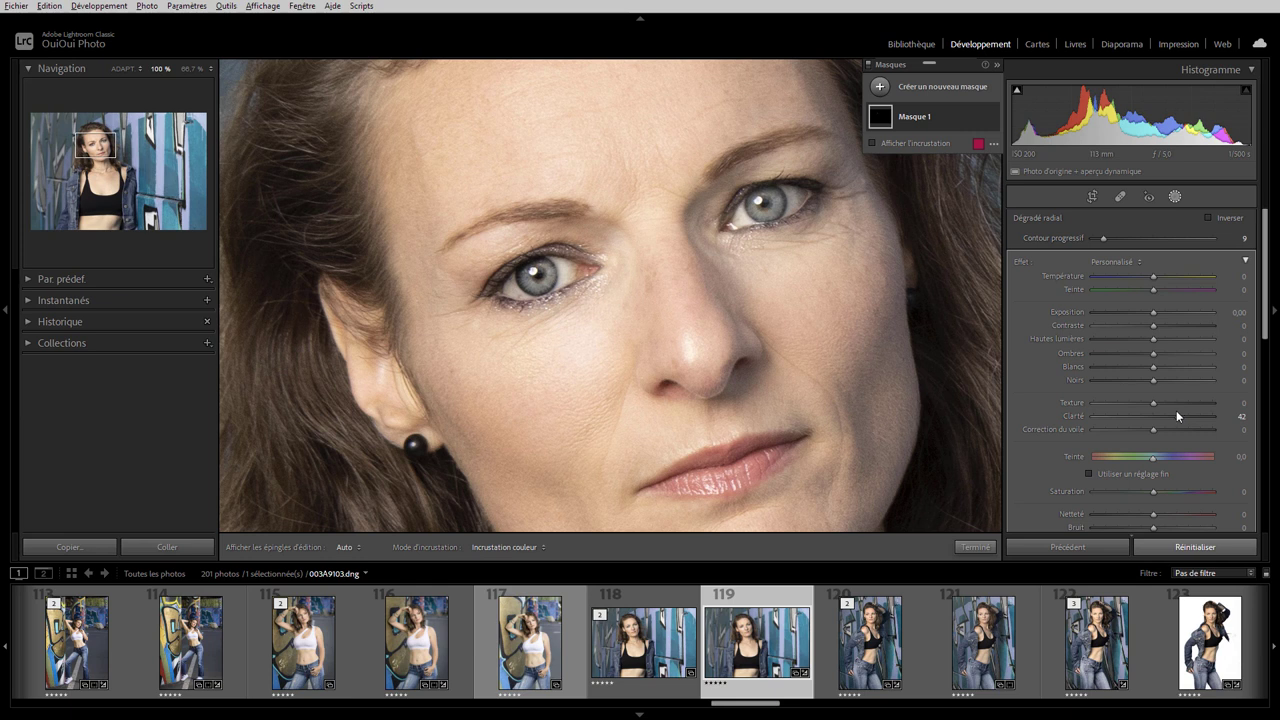
{"action": "left_click_drag", "start_coordinate": [1154, 317], "coordinate": [1157, 317]}
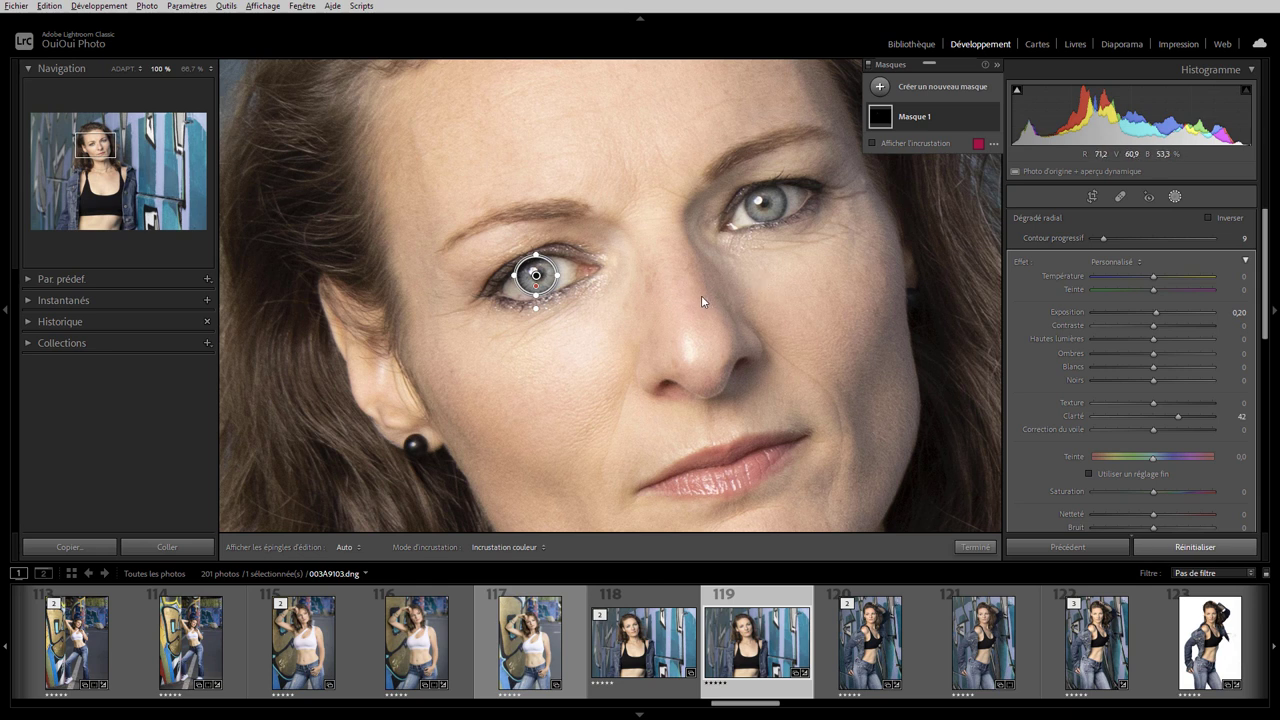
Duplicate the eye radial gradient onto the other eye and raise the exposure
{"action": "right_click", "coordinate": [538, 275]}
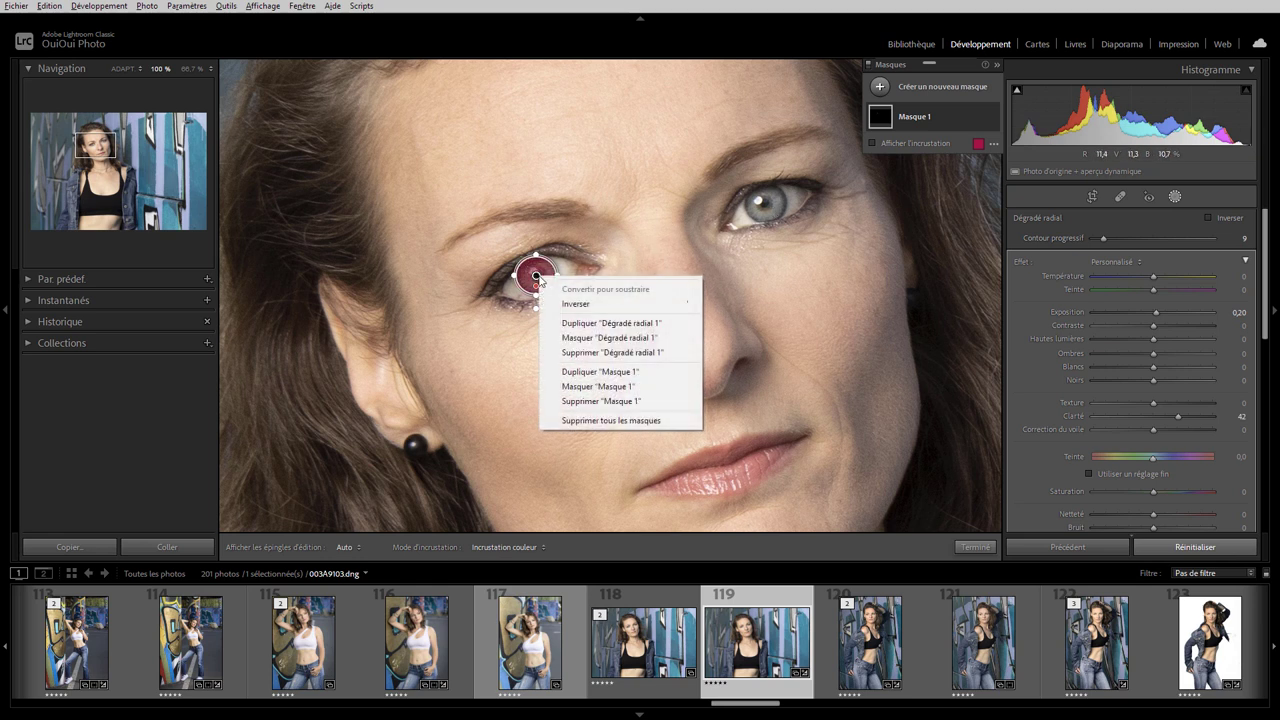
{"action": "left_click", "coordinate": [624, 323]}
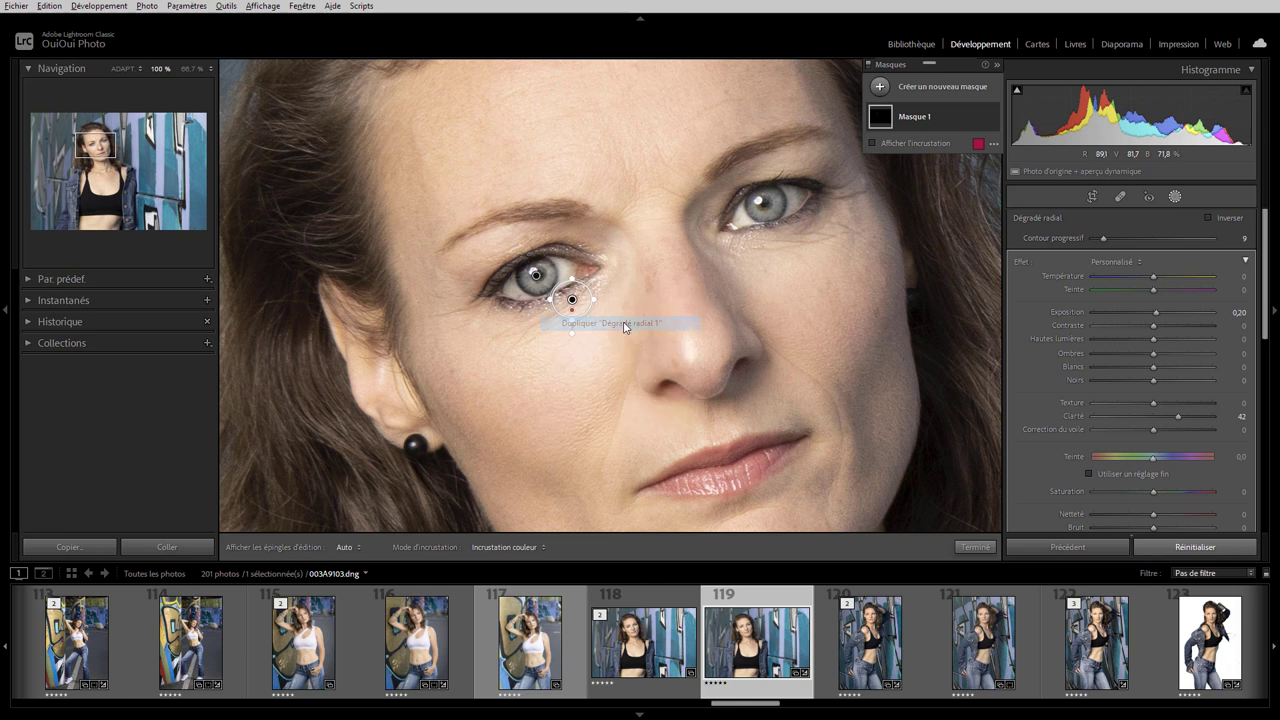
{"action": "mouse_move", "coordinate": [679, 290]}
{"action": "left_mouse_down"}
{"action": "mouse_move", "coordinate": [780, 240]}
{"action": "mouse_move", "coordinate": [764, 203]}
{"action": "left_mouse_up"}
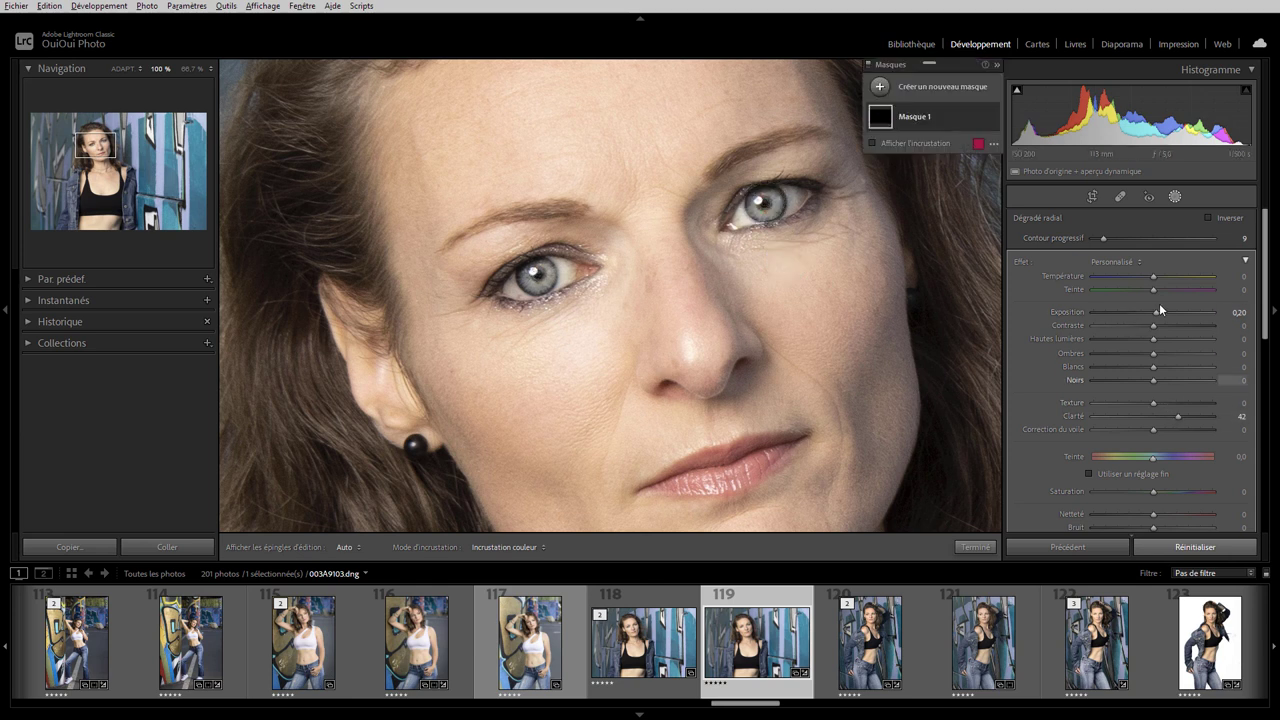
{"action": "mouse_move", "coordinate": [1156, 311]}
{"action": "left_mouse_down"}
{"action": "mouse_move", "coordinate": [1180, 314]}
{"action": "mouse_move", "coordinate": [1160, 315]}
{"action": "left_mouse_up"}
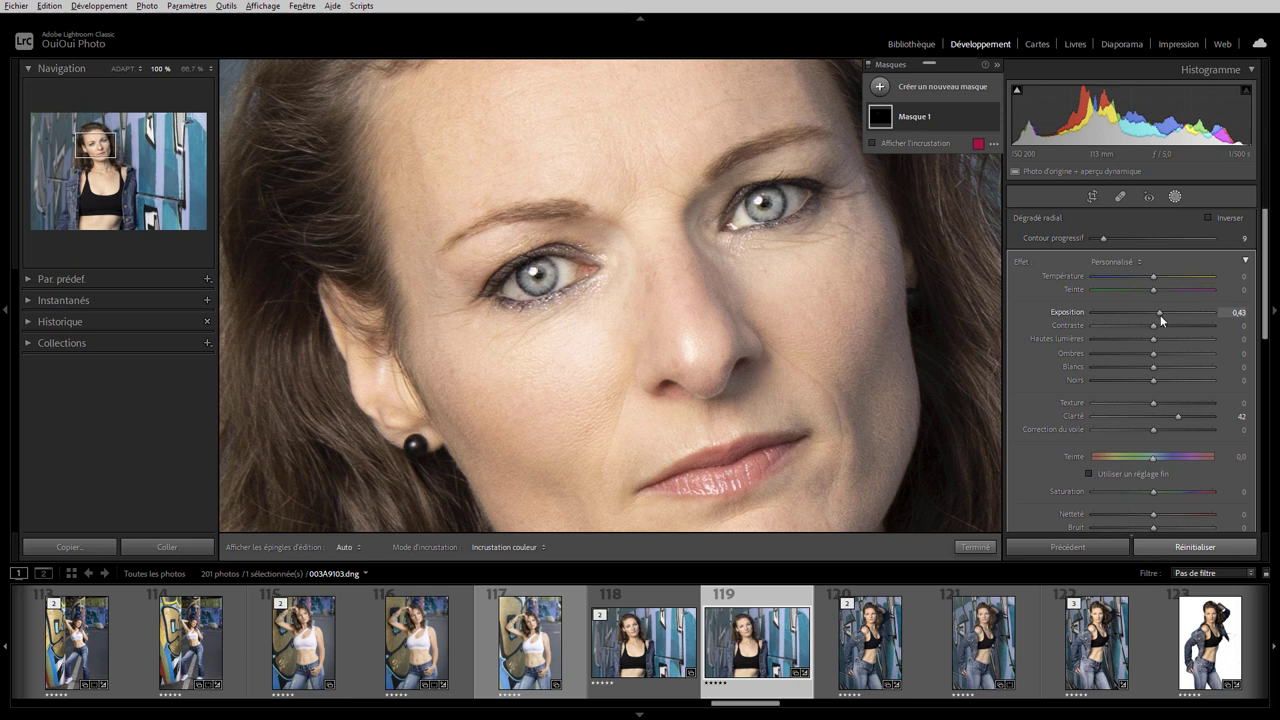
Fine-tune exposure to 0.51, then delete both eye radial gradients
{"action": "left_click", "coordinate": [928, 117]}
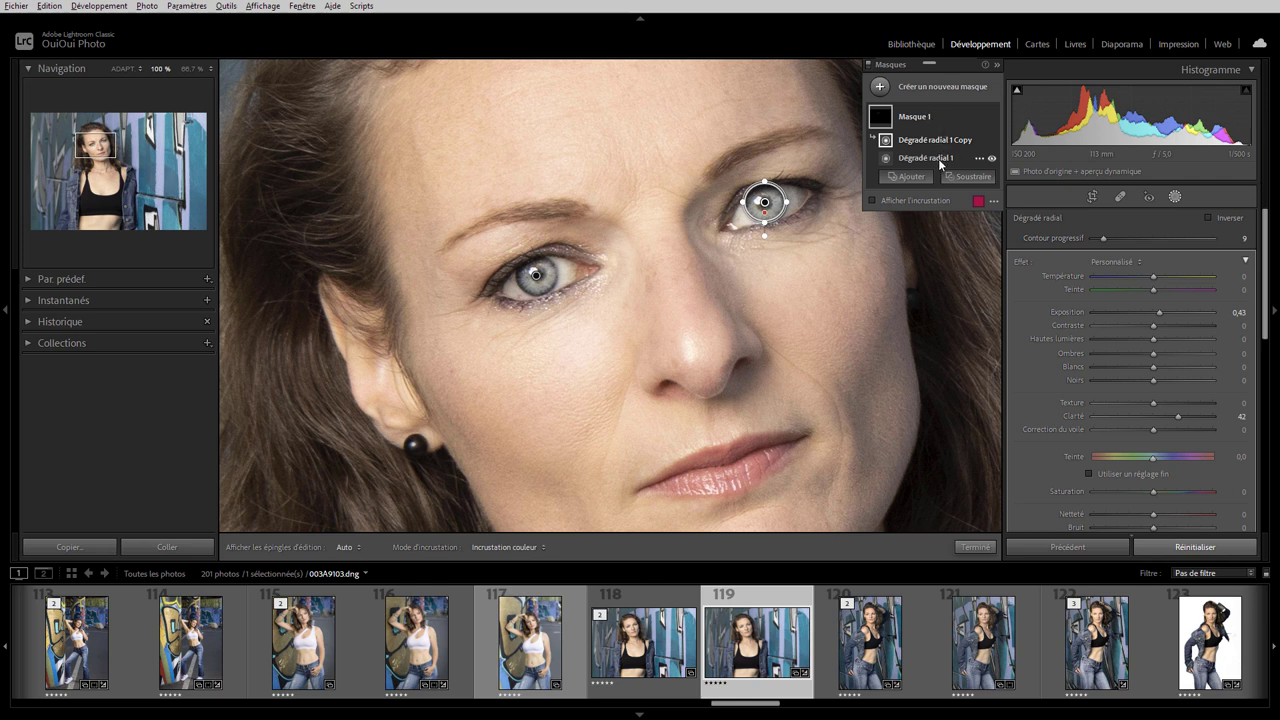
{"action": "left_click_drag", "start_coordinate": [1165, 312], "coordinate": [1164, 310]}
{"action": "key", "text": "Delete"}
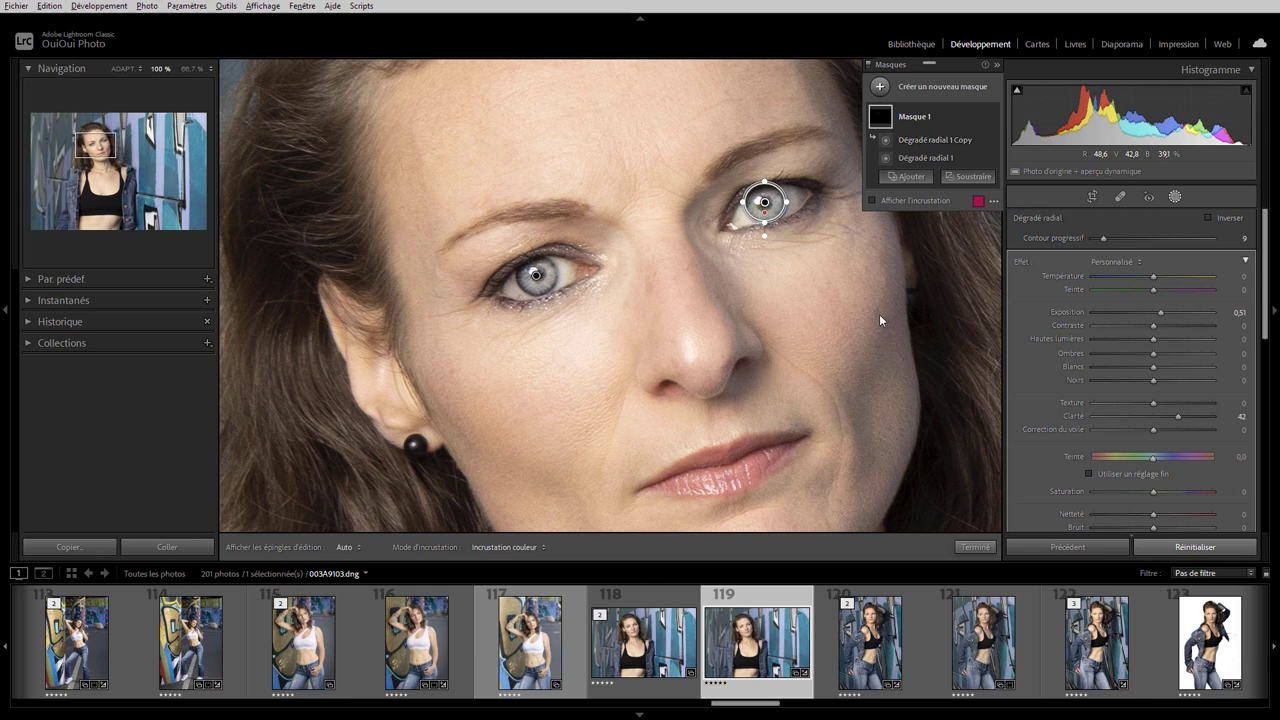
{"action": "key", "text": "Delete"}
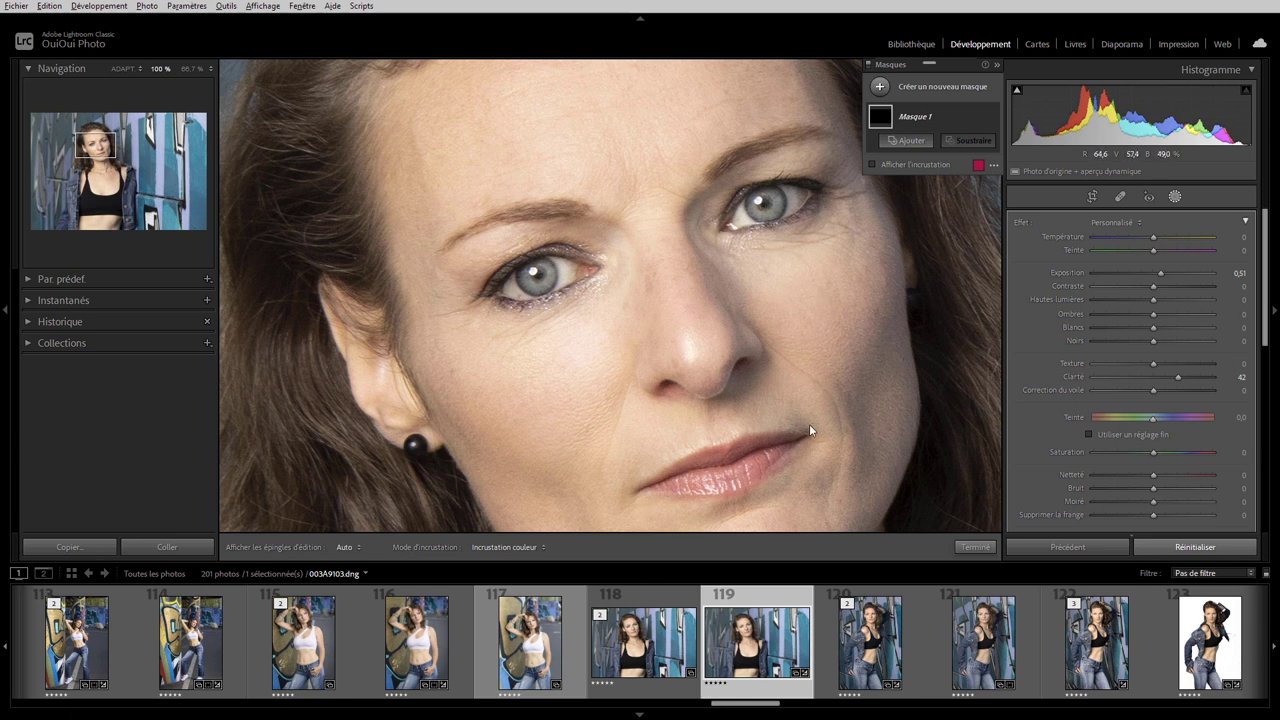
Exit masking, zoom out to Fit, and reopen the Masking panel with Shift+W
{"action": "left_click", "coordinate": [978, 547]}
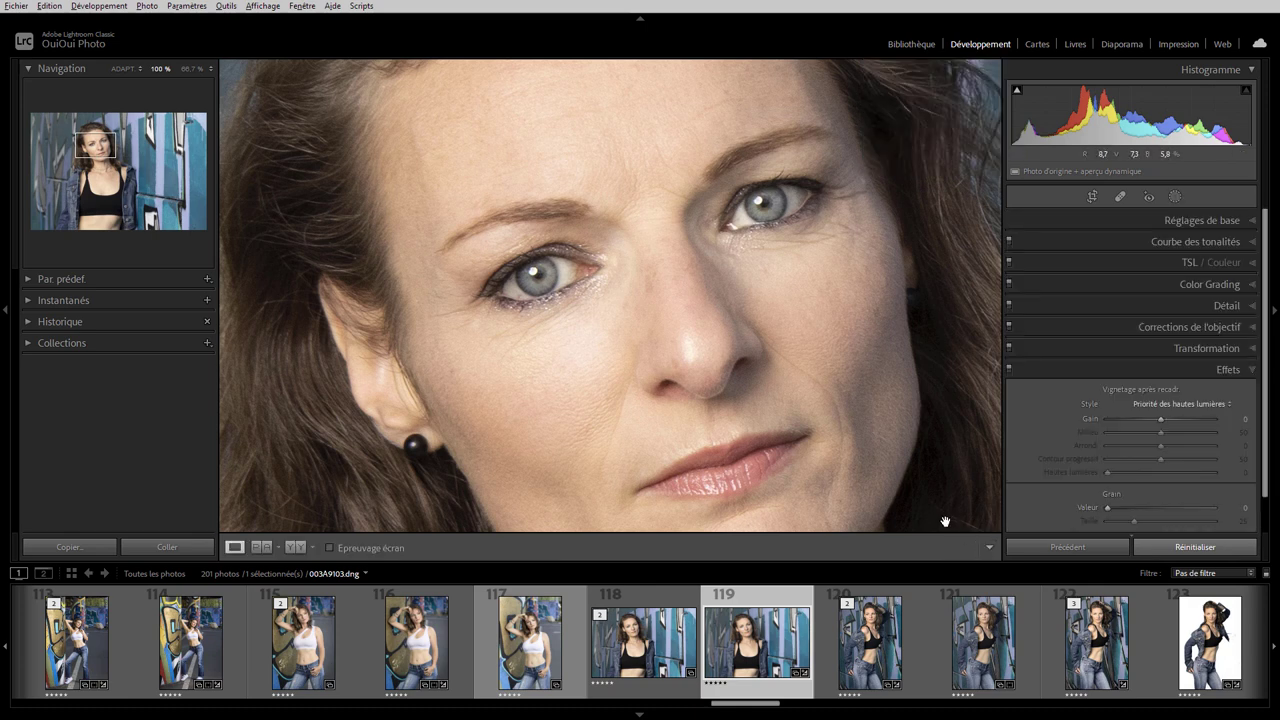
{"action": "left_click", "coordinate": [945, 521]}
{"action": "key", "text": "shift+w"}
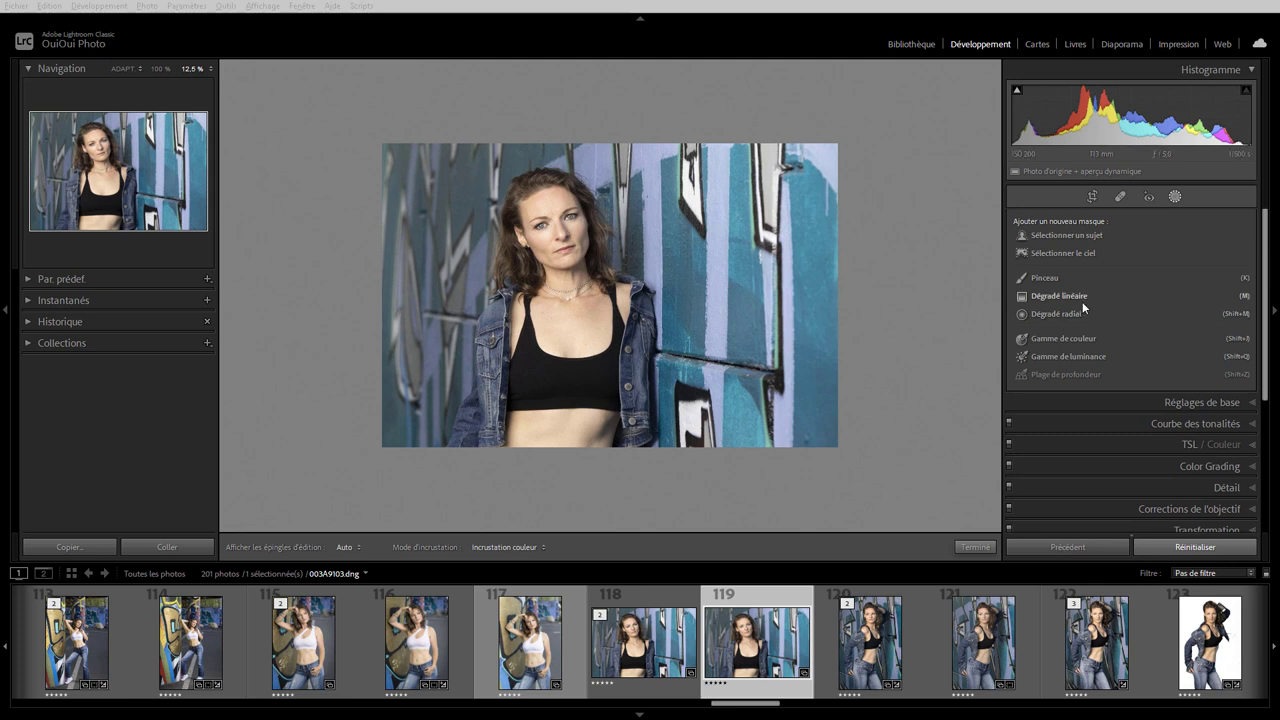
Create a Select Subject mask on the model at 0.00 exposure and open its intersect options
{"action": "left_click", "coordinate": [1052, 235]}
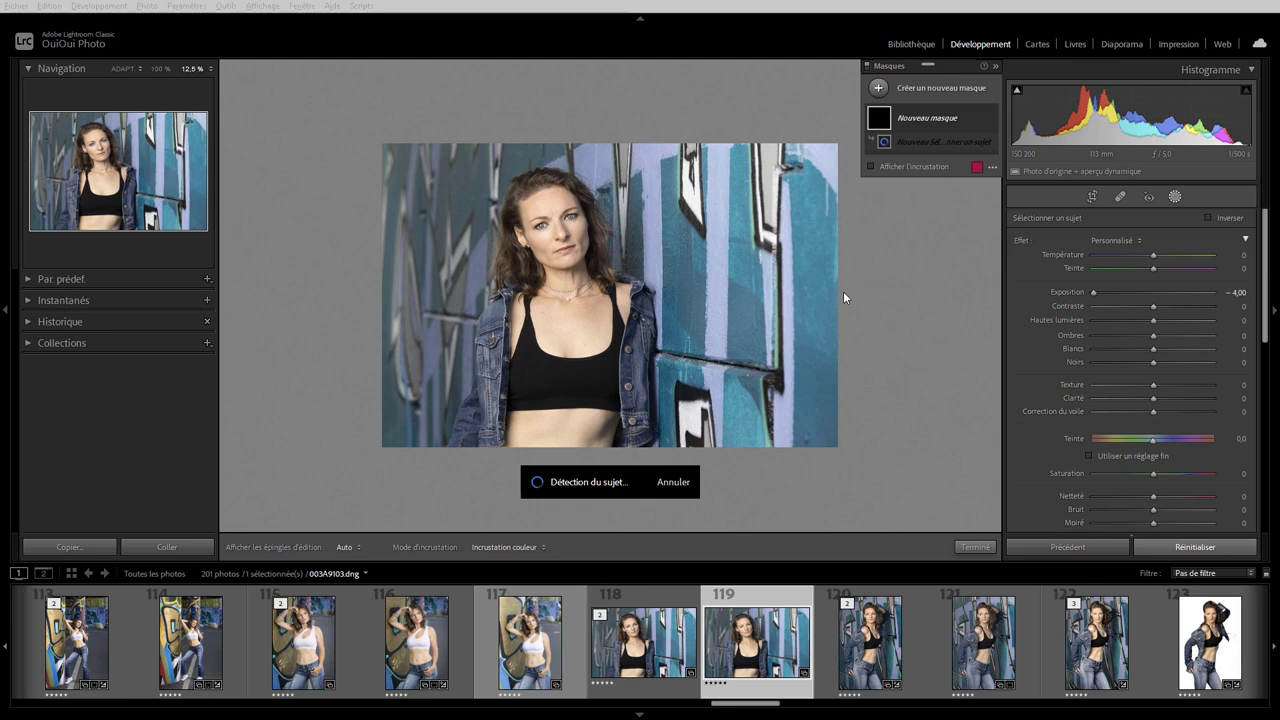
{"action": "left_click", "coordinate": [896, 184]}
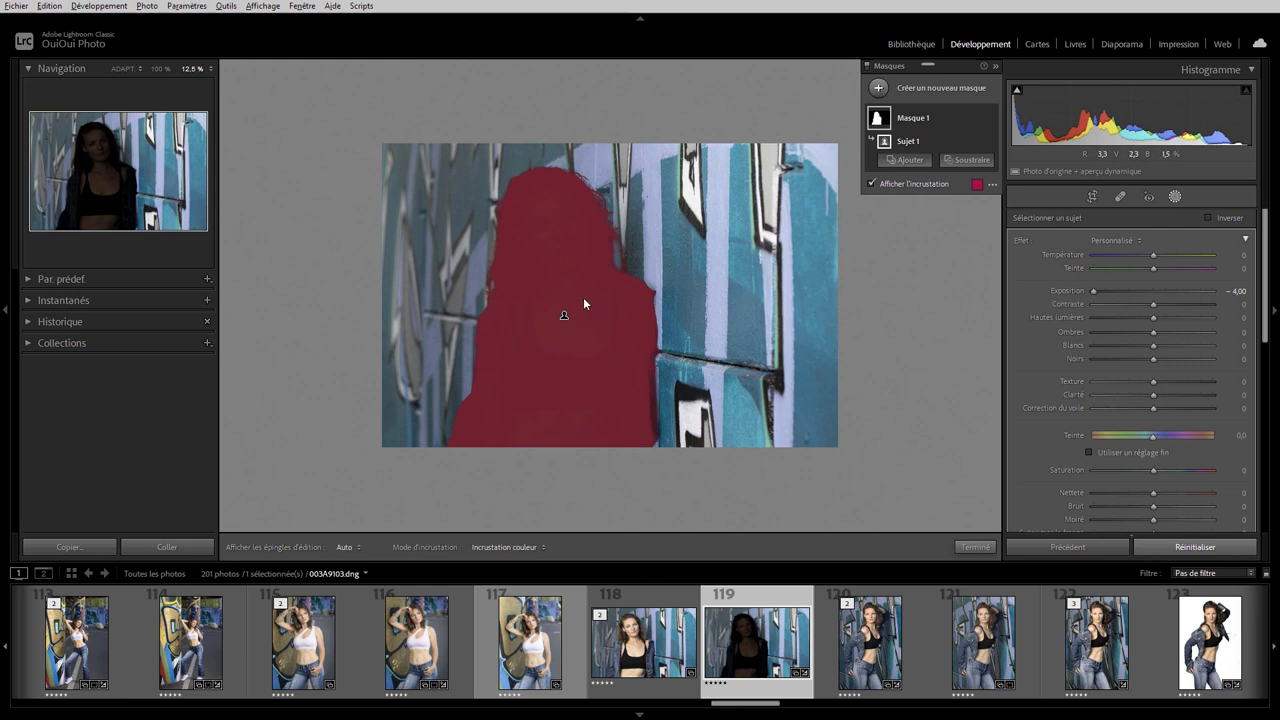
{"action": "double_click", "coordinate": [1024, 240]}
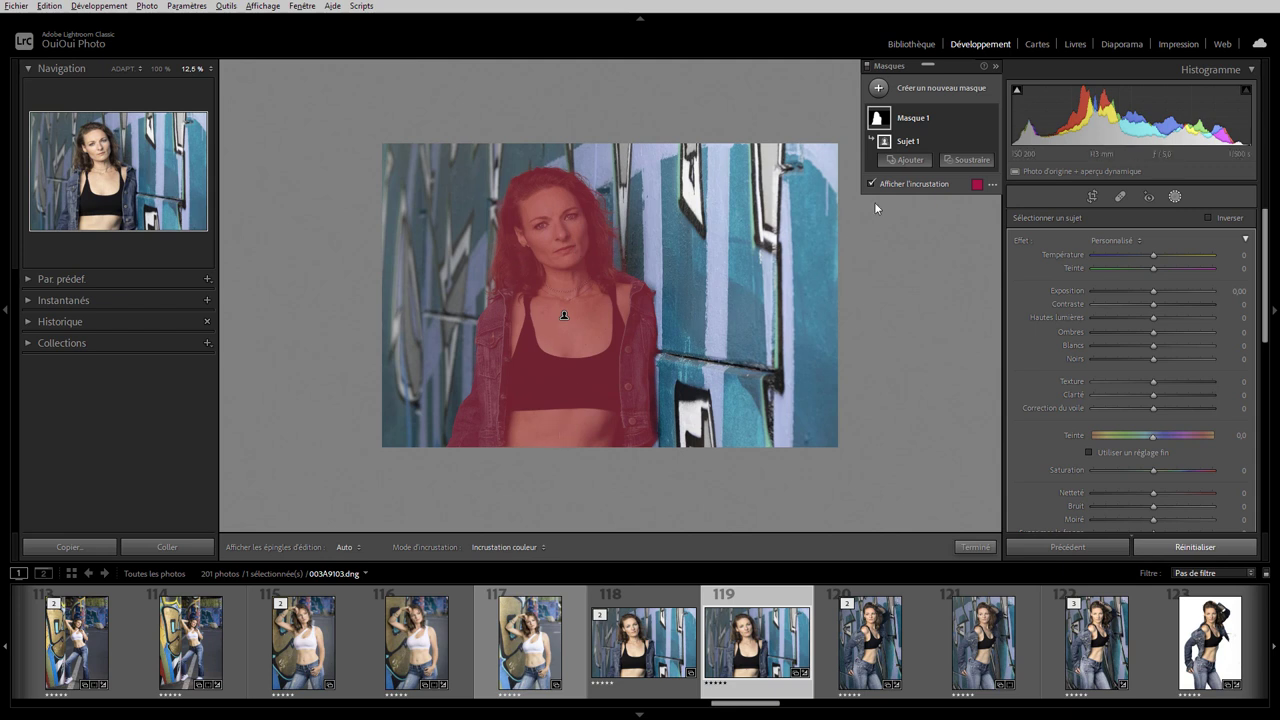
{"action": "mouse_move", "coordinate": [930, 141]}
{"action": "left_click", "coordinate": [977, 146]}
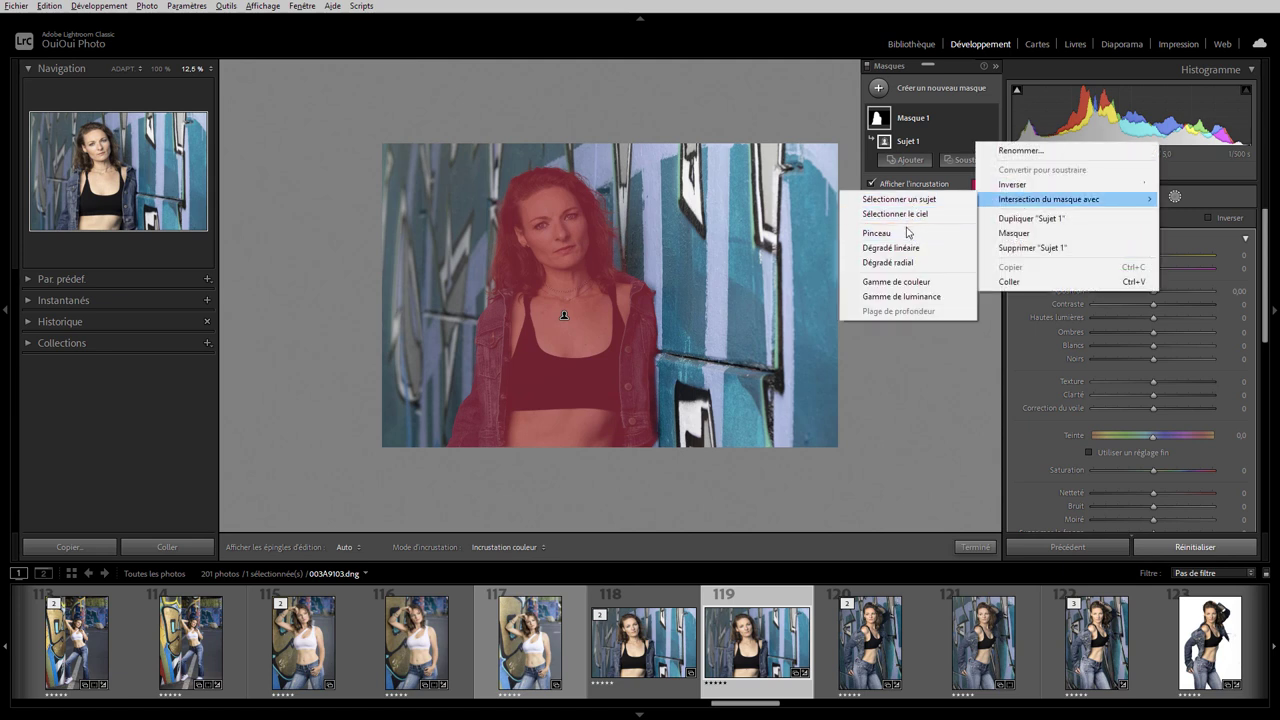
Intersect Sujet 1 with a colour range sampled from the chest skin, then zoom in
{"action": "left_click", "coordinate": [907, 284]}
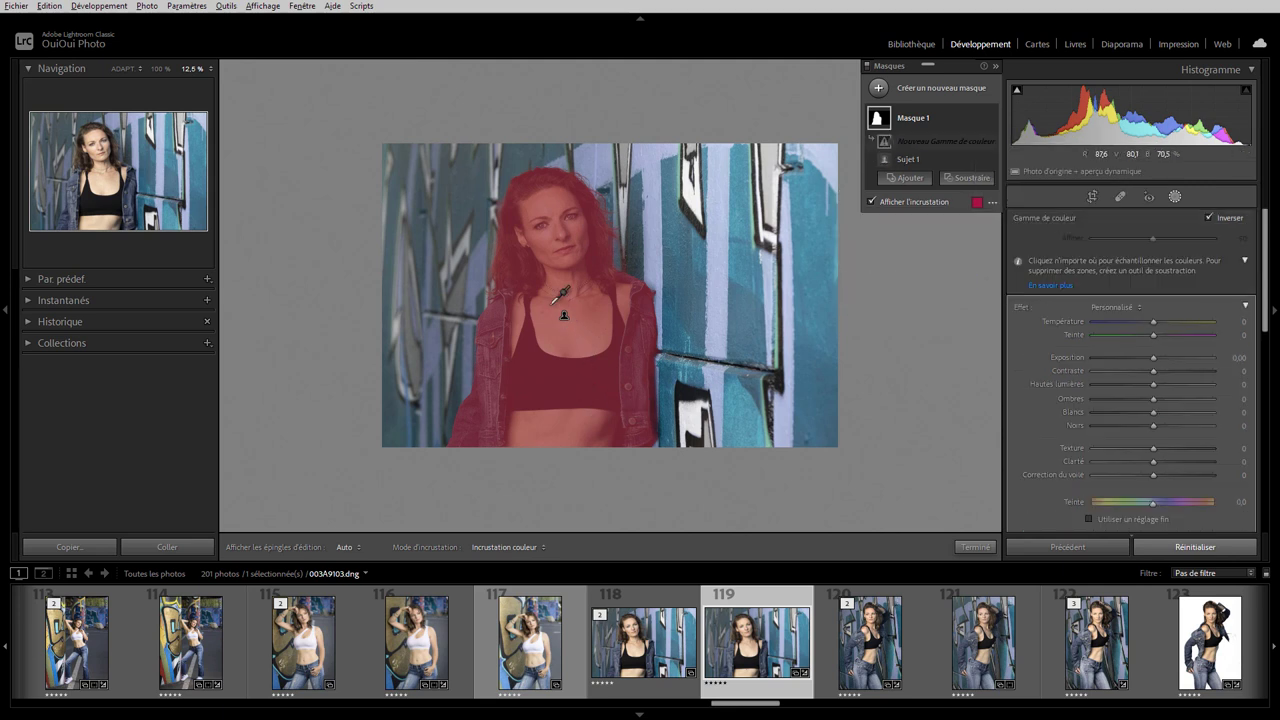
{"action": "left_click_drag", "start_coordinate": [550, 310], "coordinate": [596, 346]}
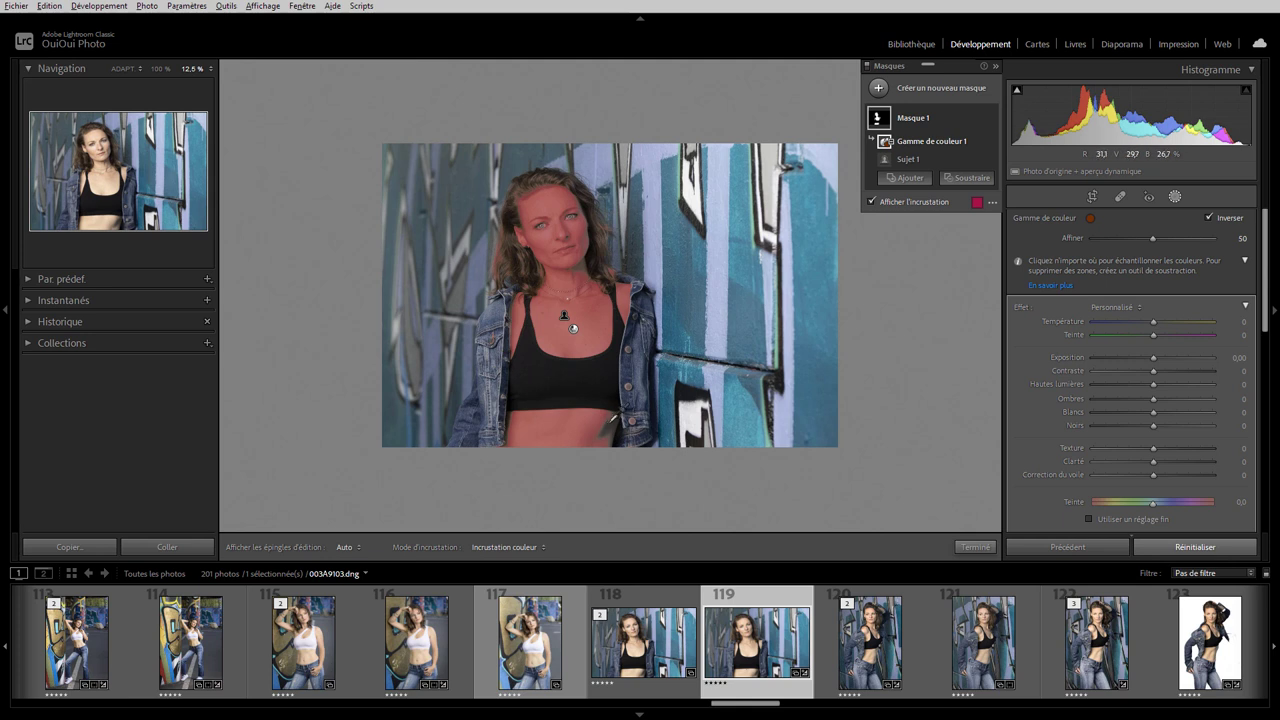
{"action": "scroll", "coordinate": [573, 327], "scroll_direction": "up", "scroll_amount": 2}
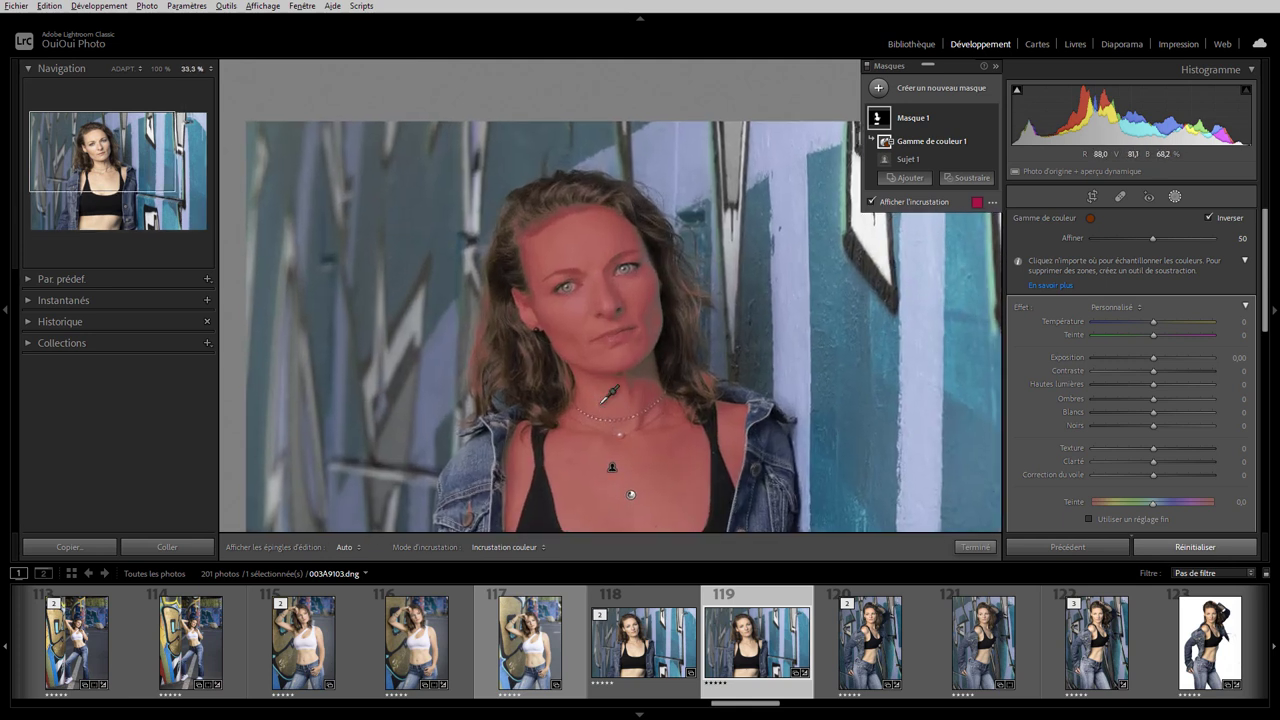
{"action": "scroll", "coordinate": [590, 360], "scroll_direction": "up", "scroll_amount": 2}
{"action": "scroll", "coordinate": [610, 395], "scroll_direction": "up", "scroll_amount": 1}
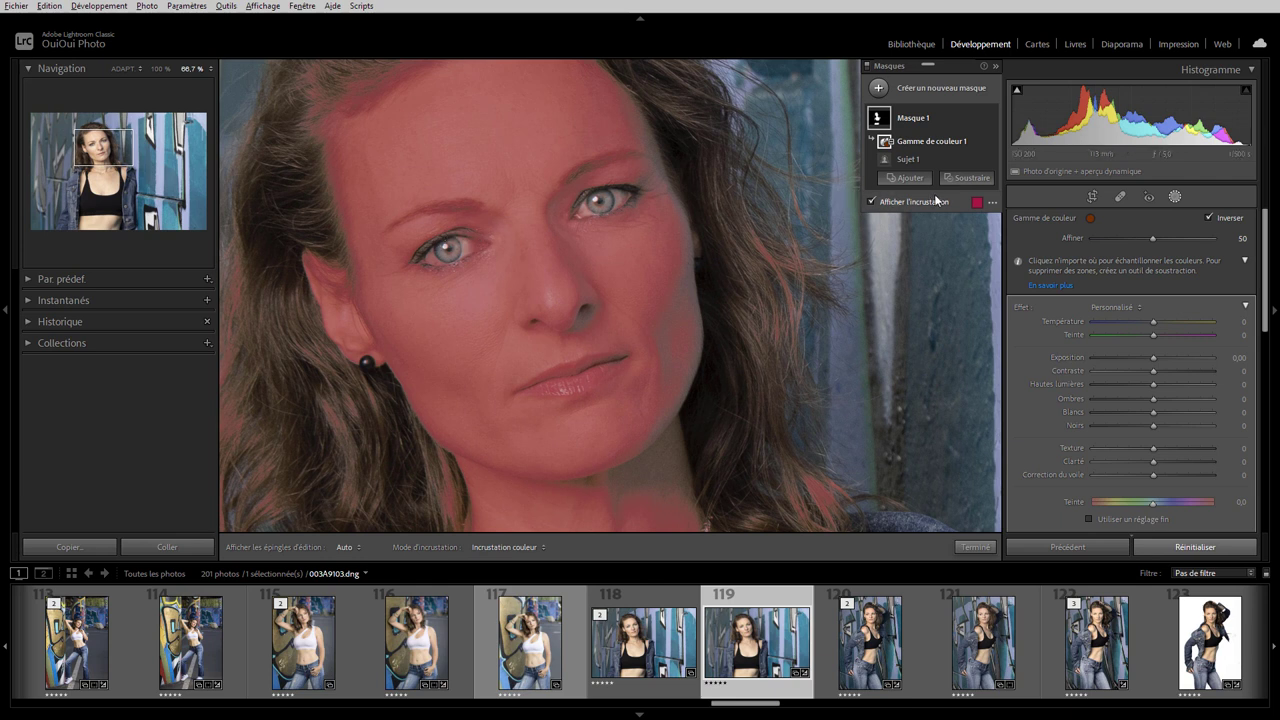
Add a subtracting brush (Pinceau 1) to Masque 1 with its size reduced to 3
{"action": "left_click", "coordinate": [962, 181]}
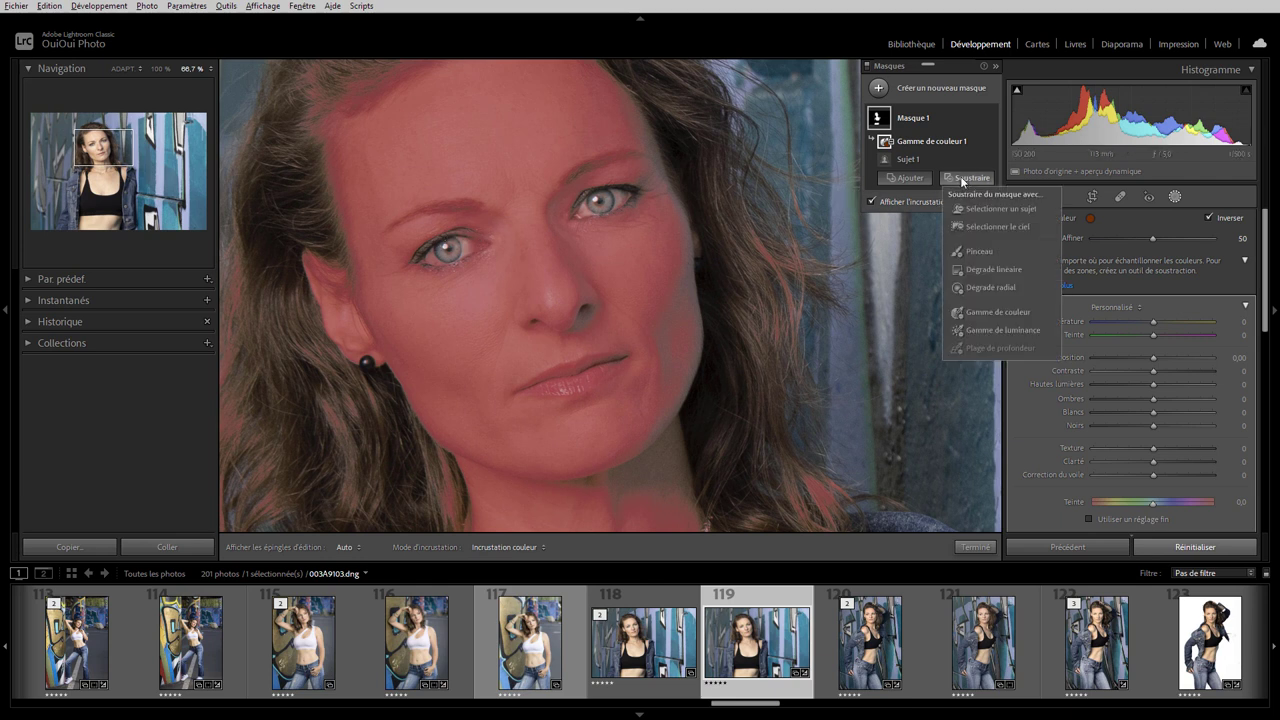
{"action": "left_click", "coordinate": [978, 251]}
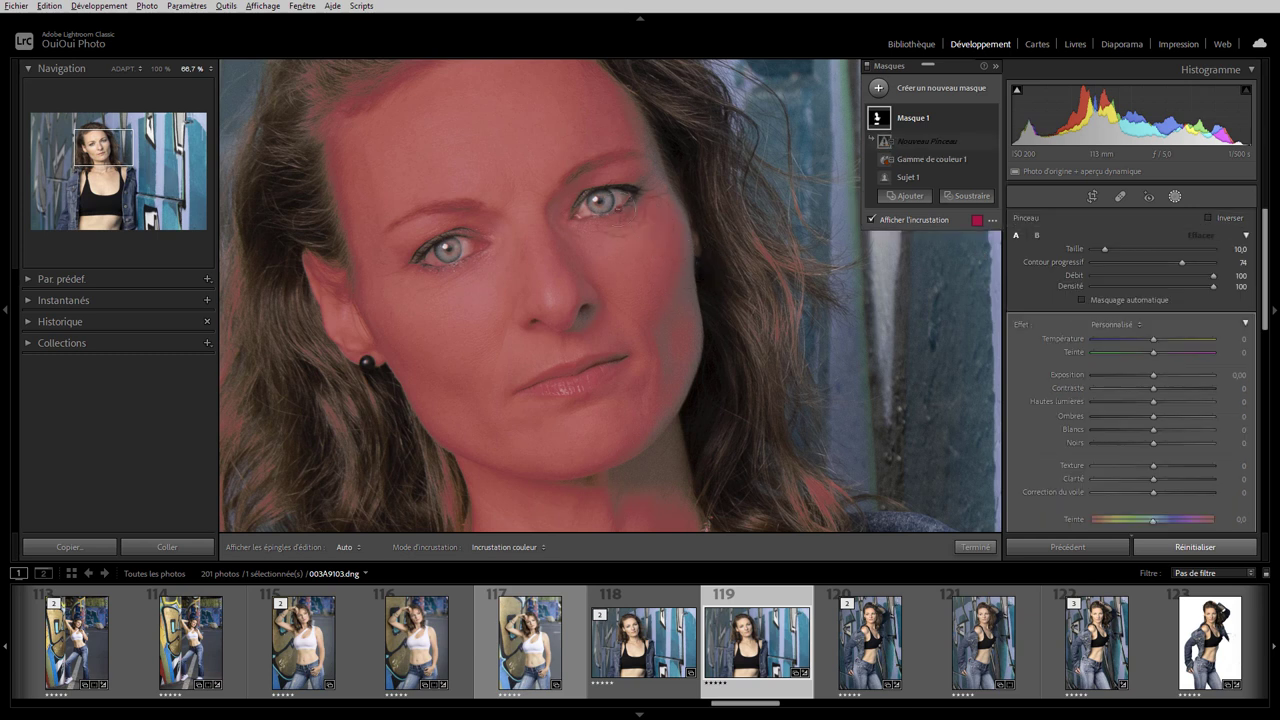
{"action": "scroll", "coordinate": [600, 199], "scroll_direction": "down", "scroll_amount": 4}
{"action": "key", "text": "h"}
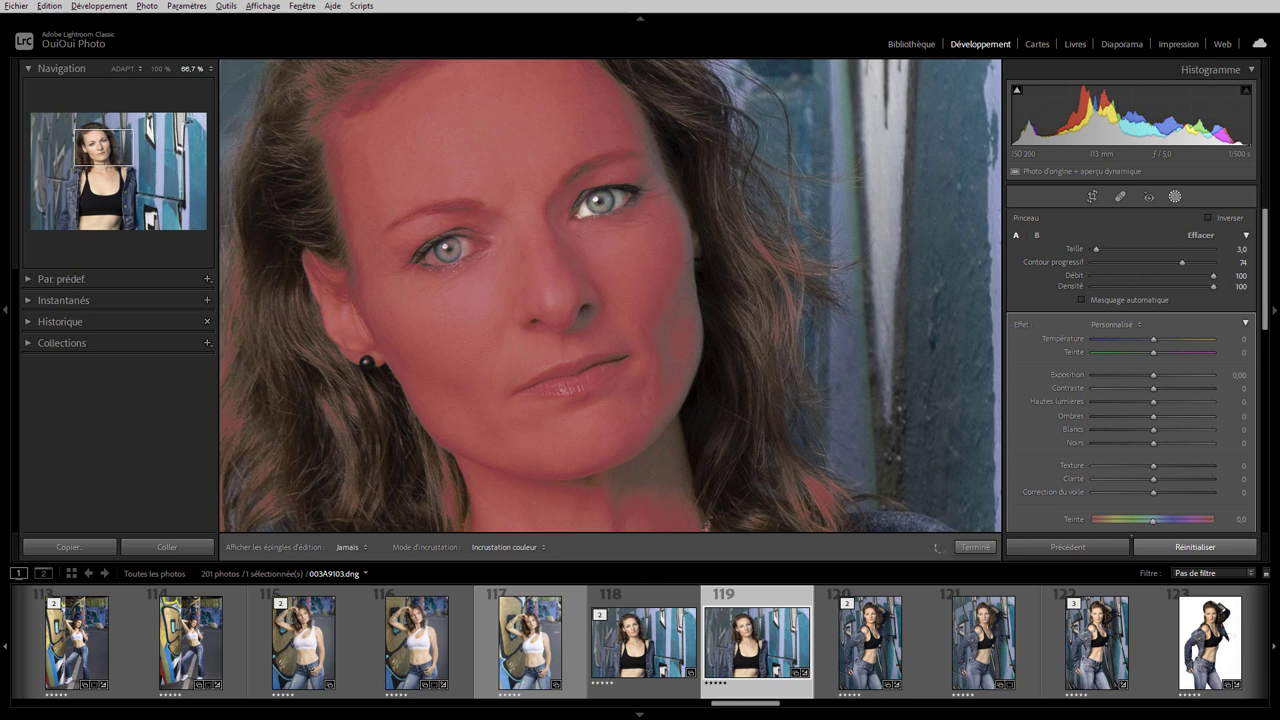
{"action": "key", "text": "h"}
{"action": "key", "text": "h"}
{"action": "key", "text": "h"}
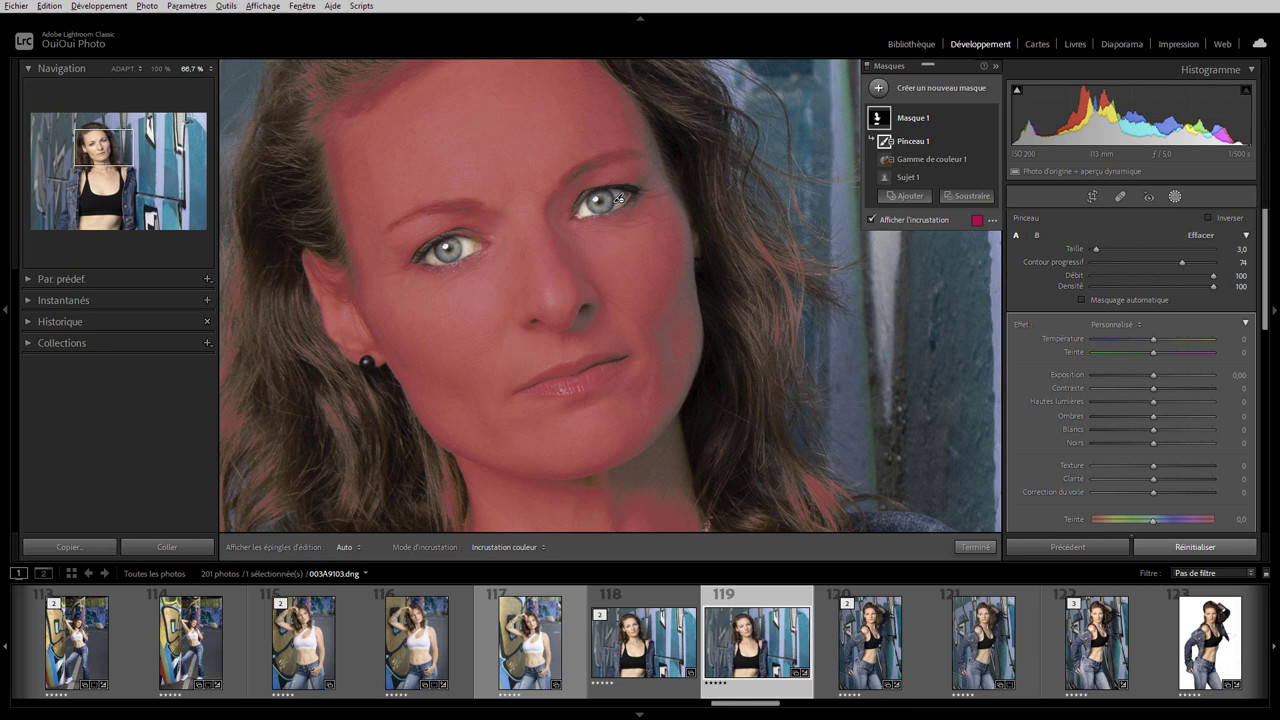
Subtract a colour range sampled from the lips, with Affiner set to 1
{"action": "left_click", "coordinate": [966, 195]}
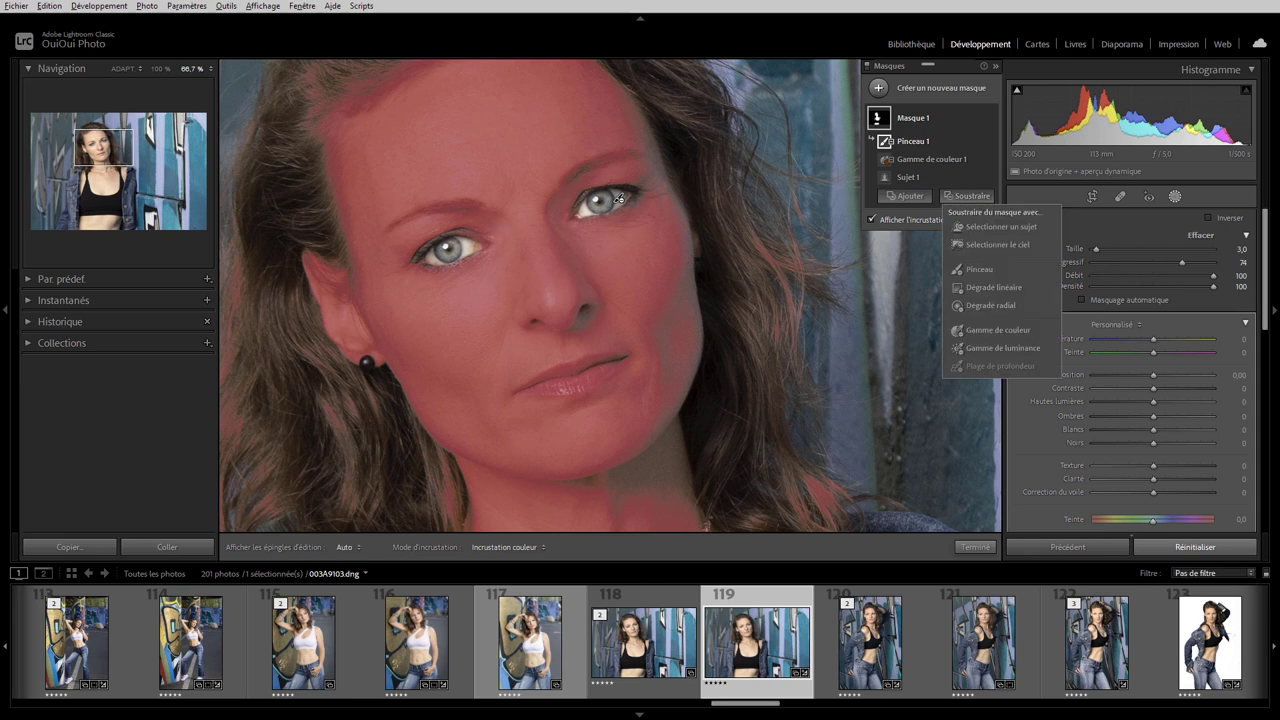
{"action": "left_click", "coordinate": [998, 330]}
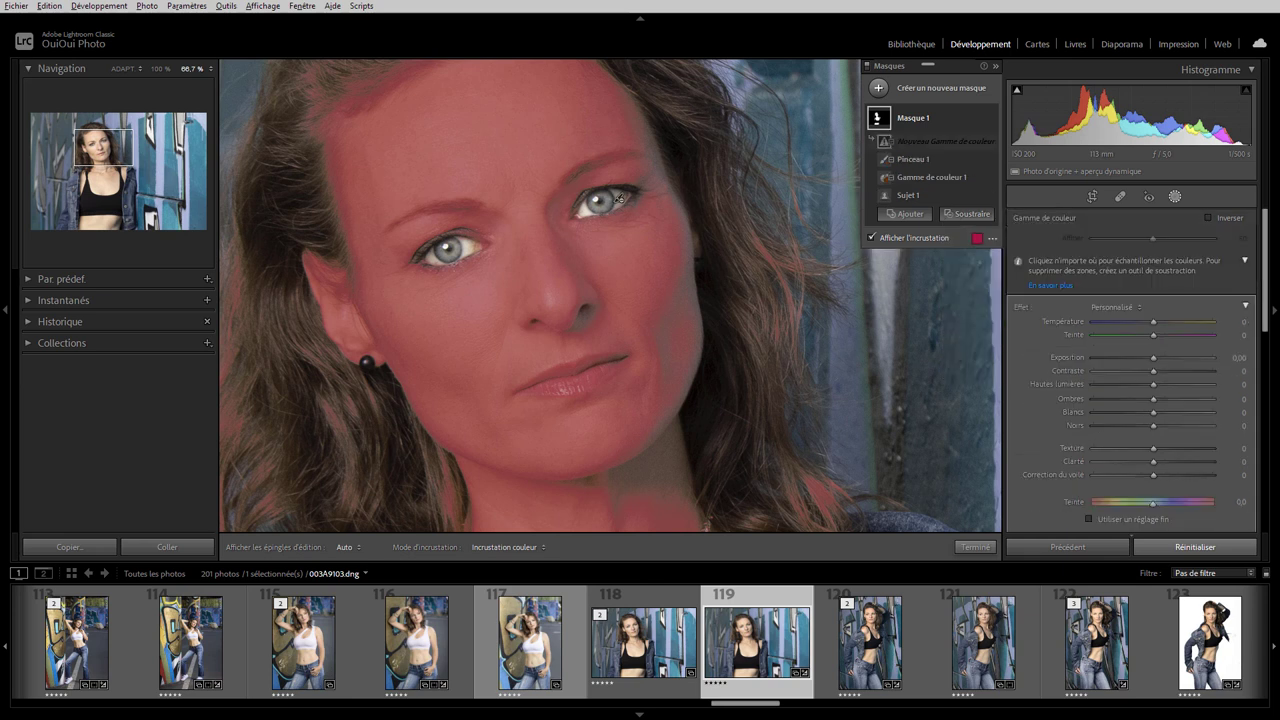
{"action": "left_click", "coordinate": [579, 381]}
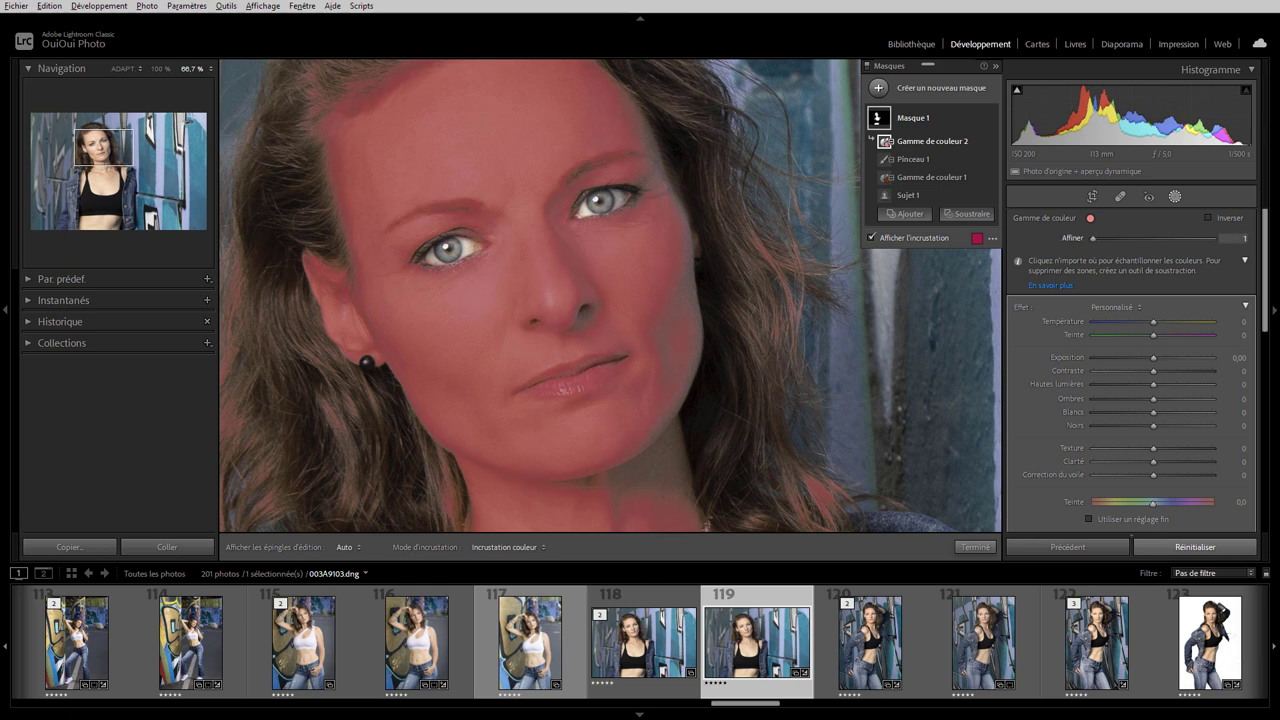
{"action": "left_click_drag", "start_coordinate": [1122, 238], "coordinate": [1093, 238]}
Delete the lip colour-range component (Gamme de couleur 2) from Masque 1
{"action": "left_click", "coordinate": [619, 197], "text": "shift"}
{"action": "left_click", "coordinate": [978, 141]}
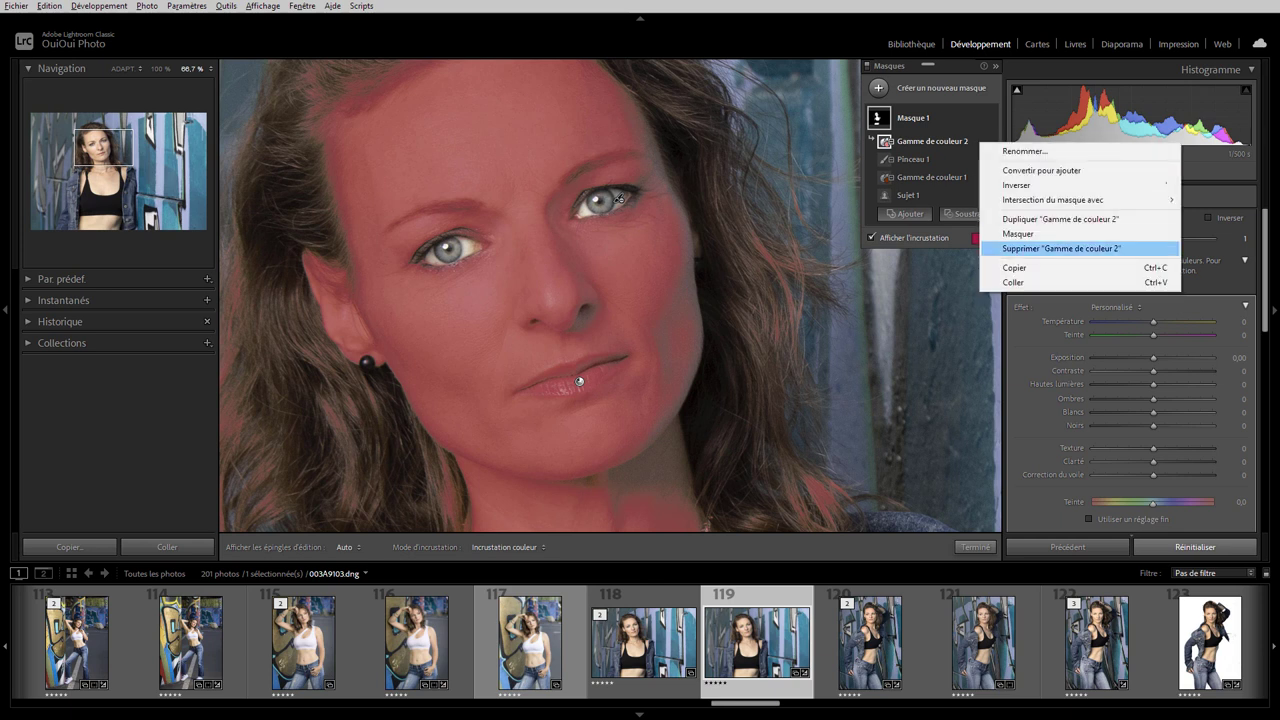
{"action": "left_click", "coordinate": [1060, 248]}
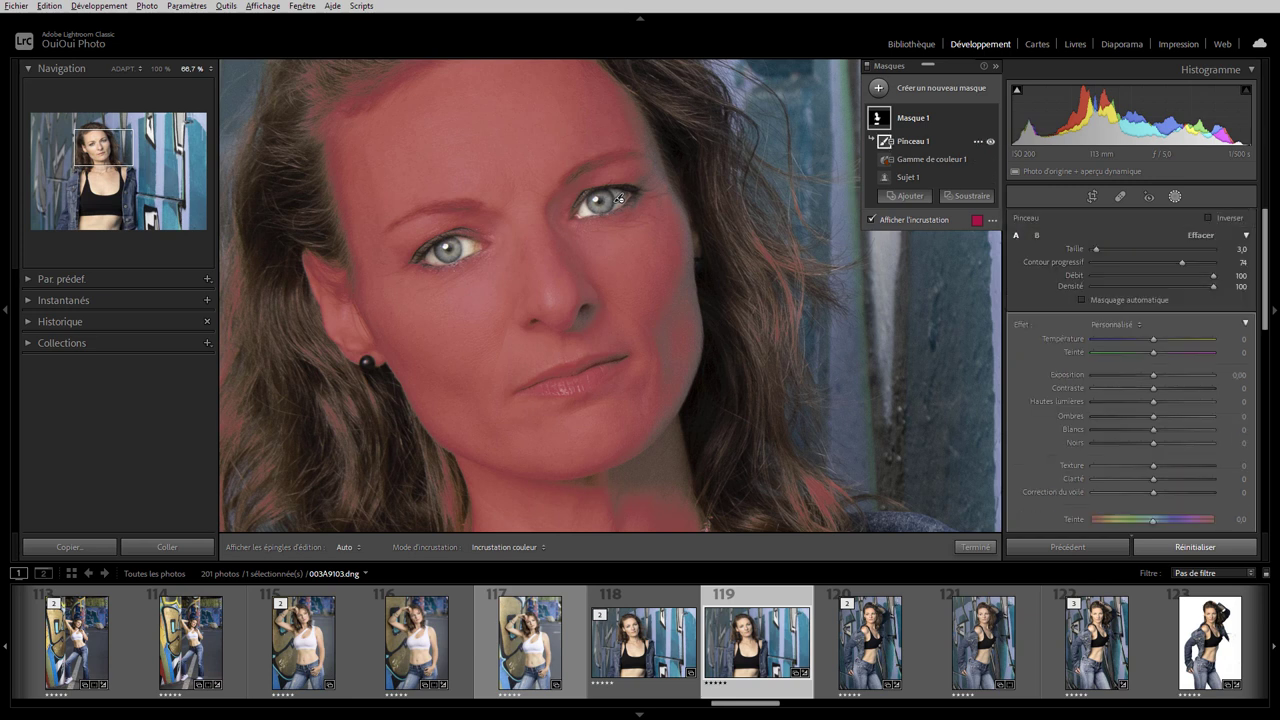
Erase the skin mask from the lips and enlarge the brush to size 8
{"action": "key", "text": "h"}
{"action": "left_click_drag", "start_coordinate": [562, 382], "coordinate": [595, 378]}
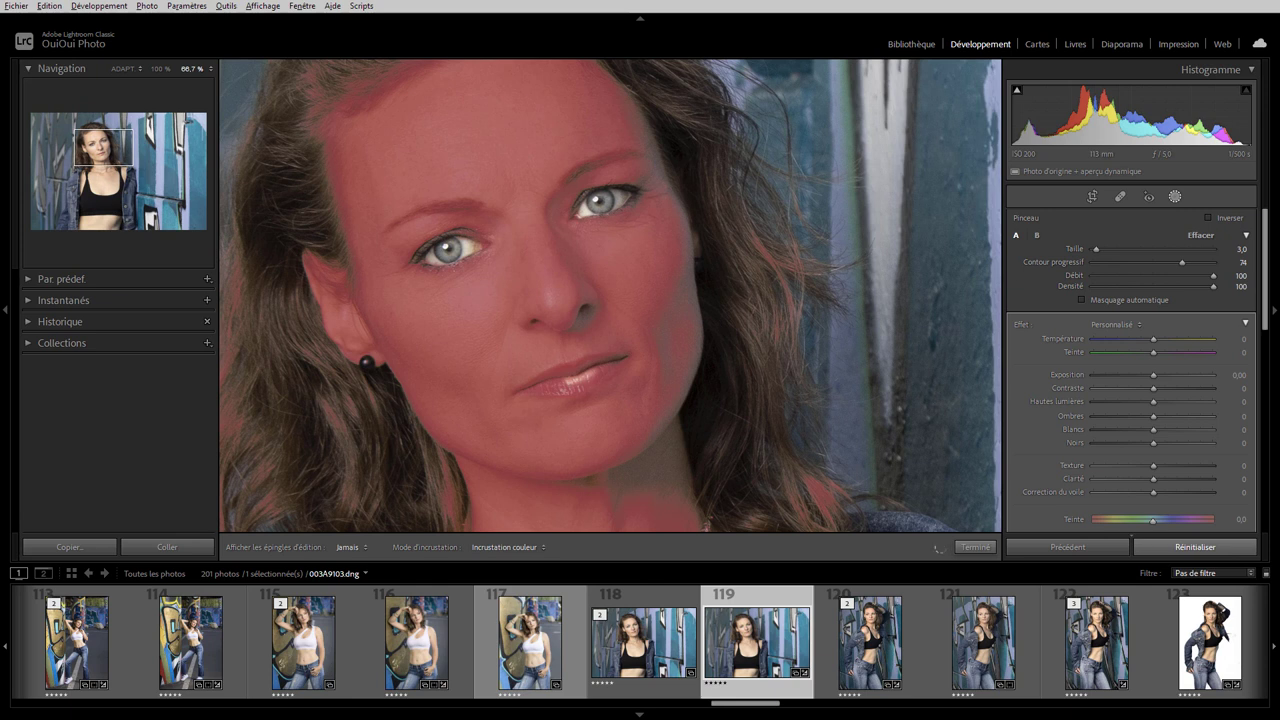
{"action": "mouse_move", "coordinate": [588, 360]}
{"action": "left_mouse_down"}
{"action": "mouse_move", "coordinate": [528, 392]}
{"action": "mouse_move", "coordinate": [556, 390]}
{"action": "left_mouse_up"}
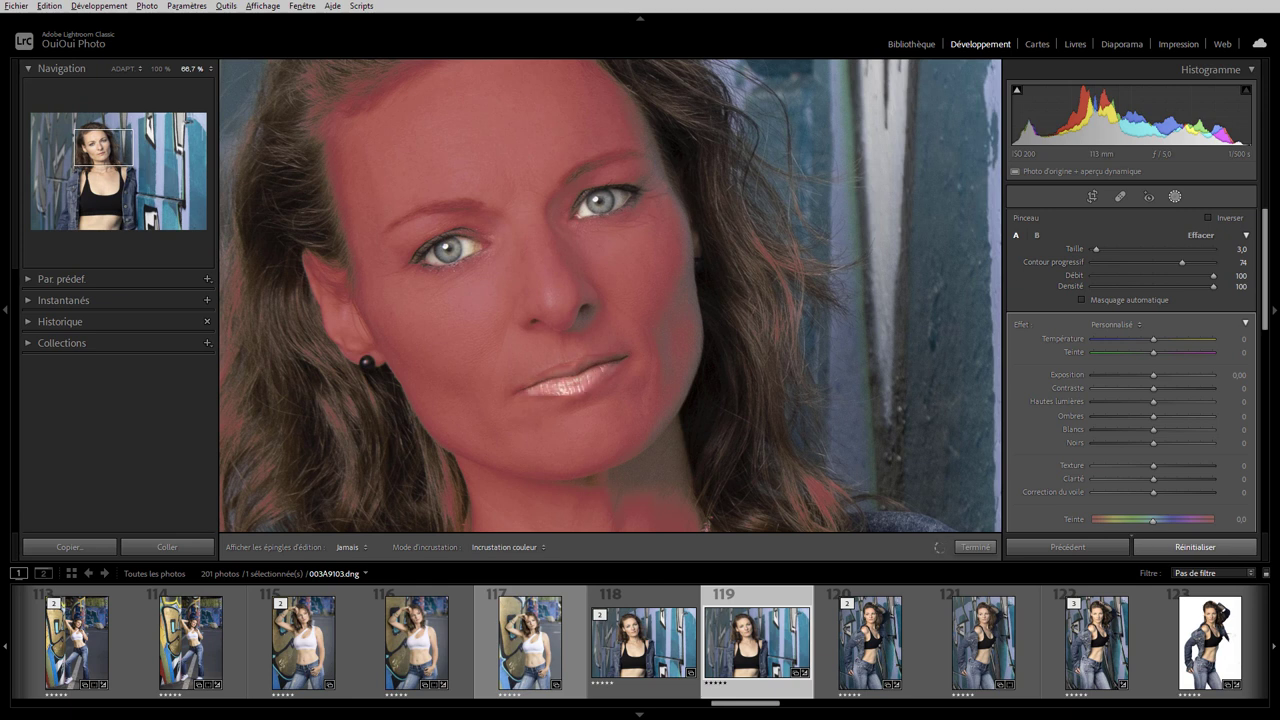
{"action": "key", "text": "h"}
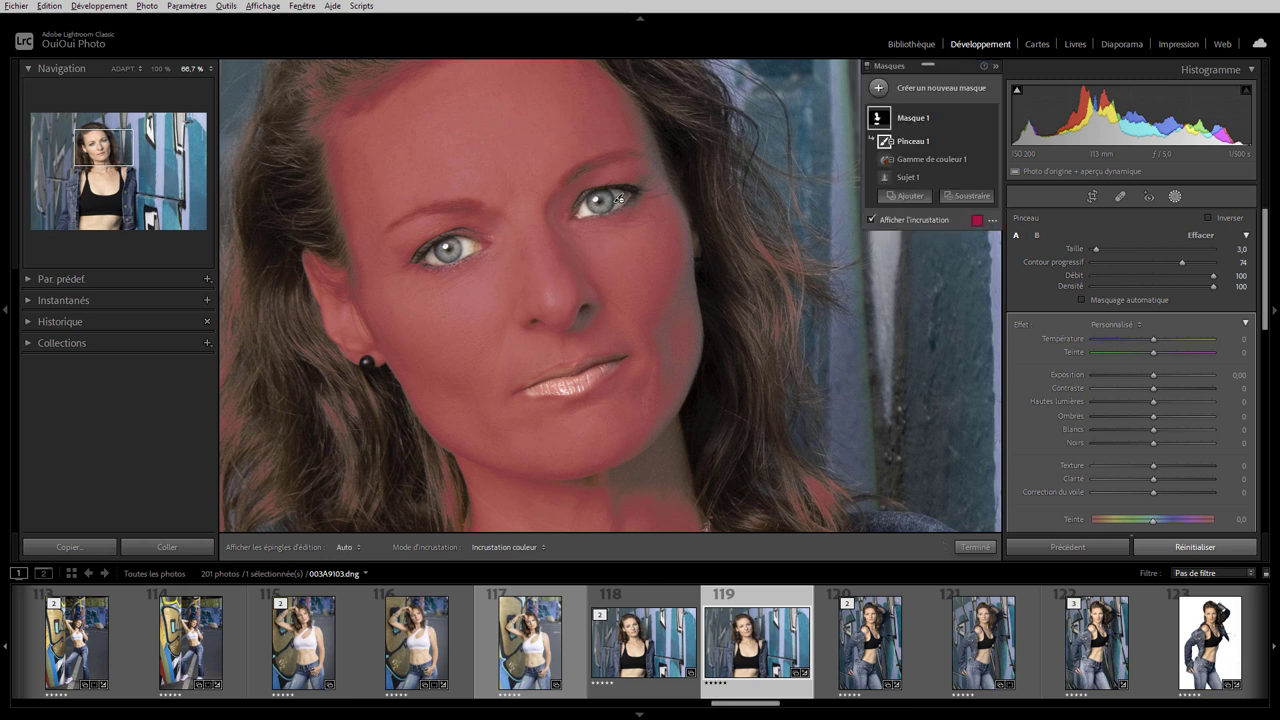
{"action": "scroll", "coordinate": [619, 197], "scroll_direction": "up", "scroll_amount": 5}
{"action": "key", "text": "h"}
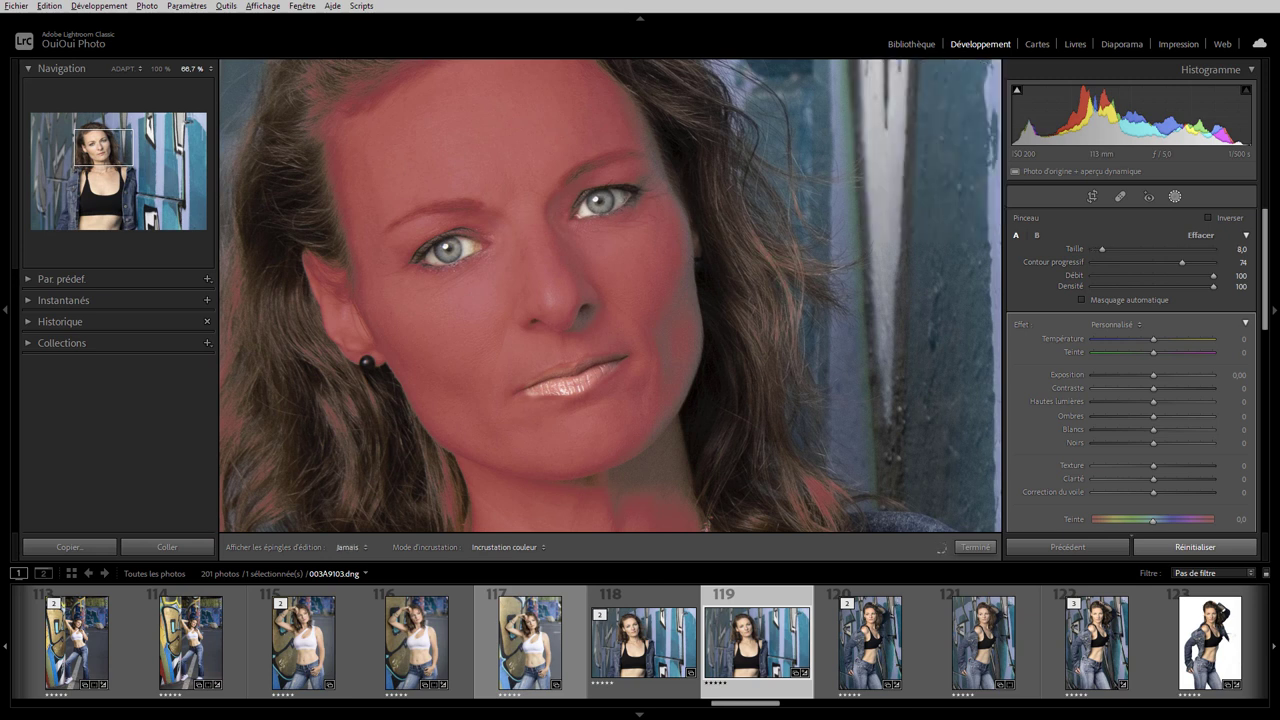
{"action": "key", "text": "h"}
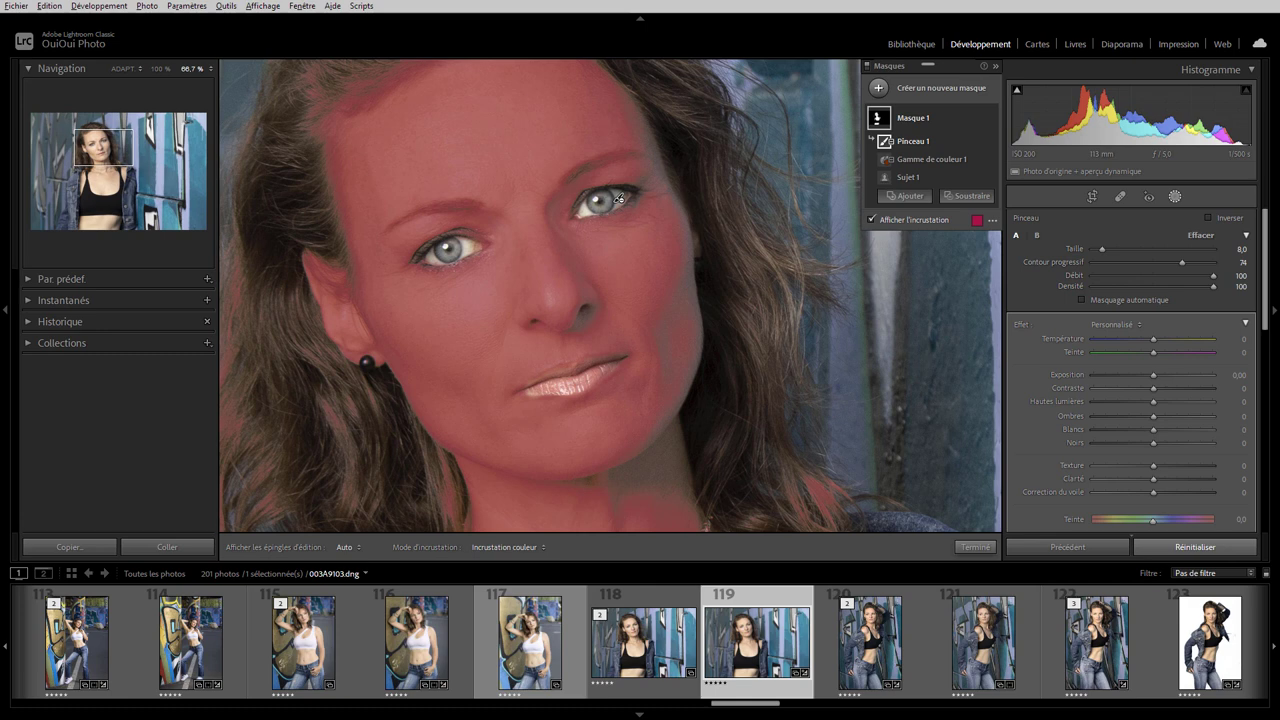
Erase the mask from a strip of hair at left and a jacket patch
{"action": "left_click_drag", "start_coordinate": [815, 499], "coordinate": [700, 234]}
{"action": "key", "text": "h"}
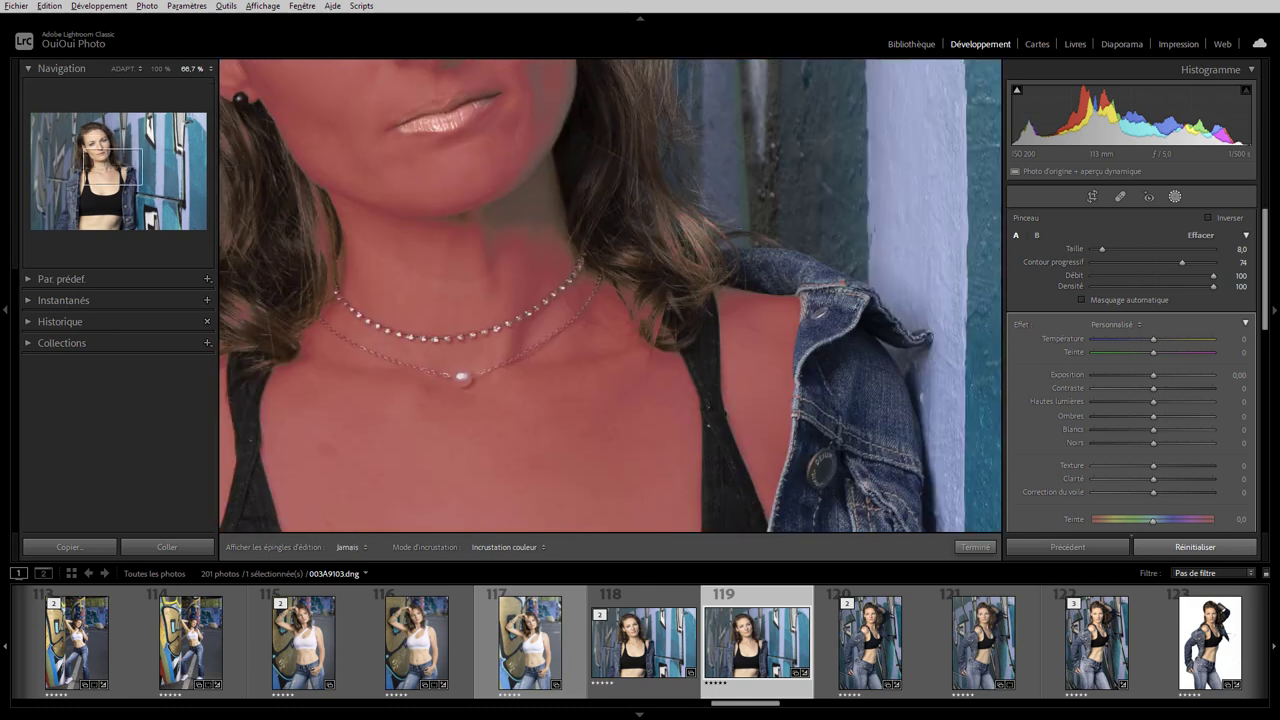
{"action": "key", "text": "h"}
{"action": "left_click_drag", "start_coordinate": [440, 462], "coordinate": [663, 497]}
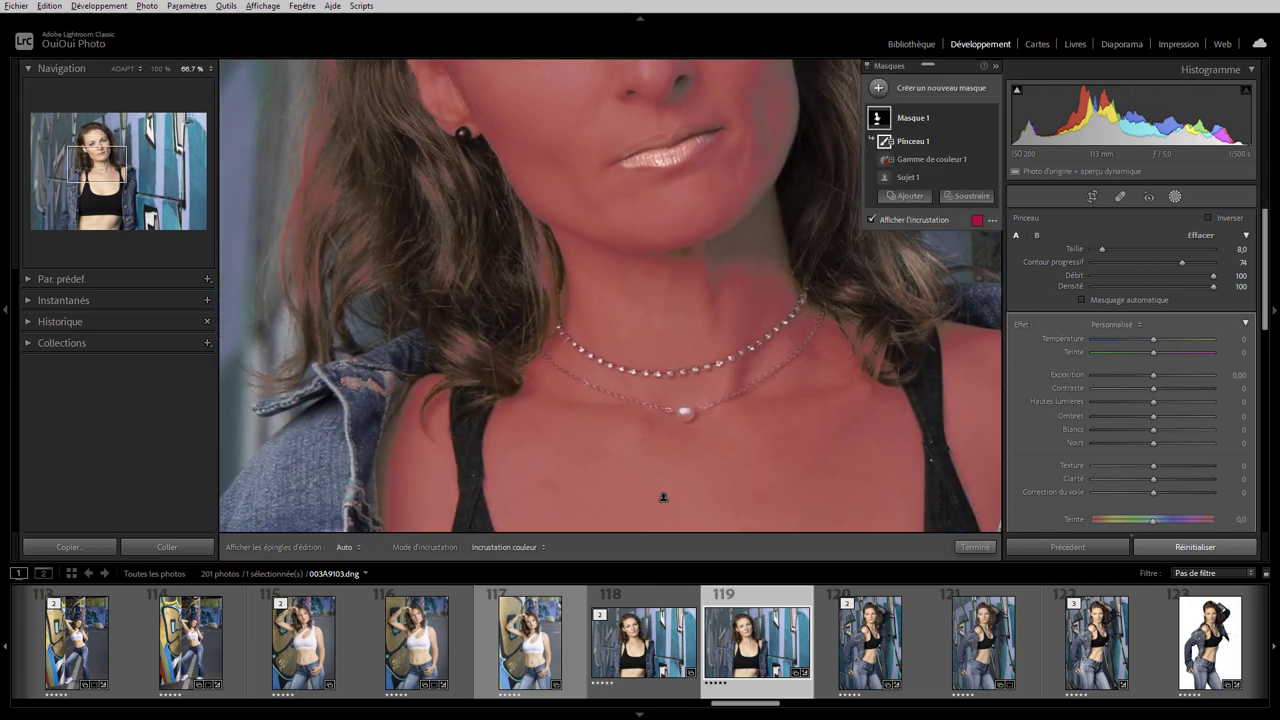
{"action": "key", "text": "h"}
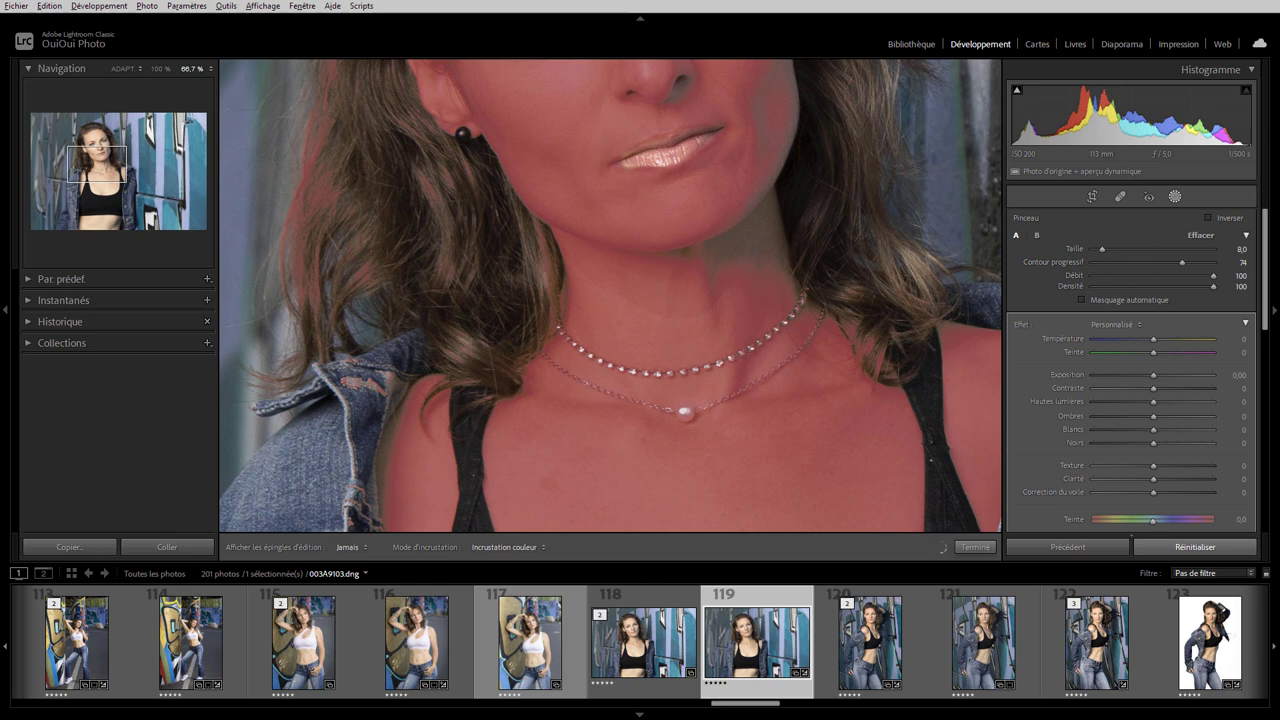
{"action": "left_click_drag", "start_coordinate": [295, 266], "coordinate": [312, 128]}
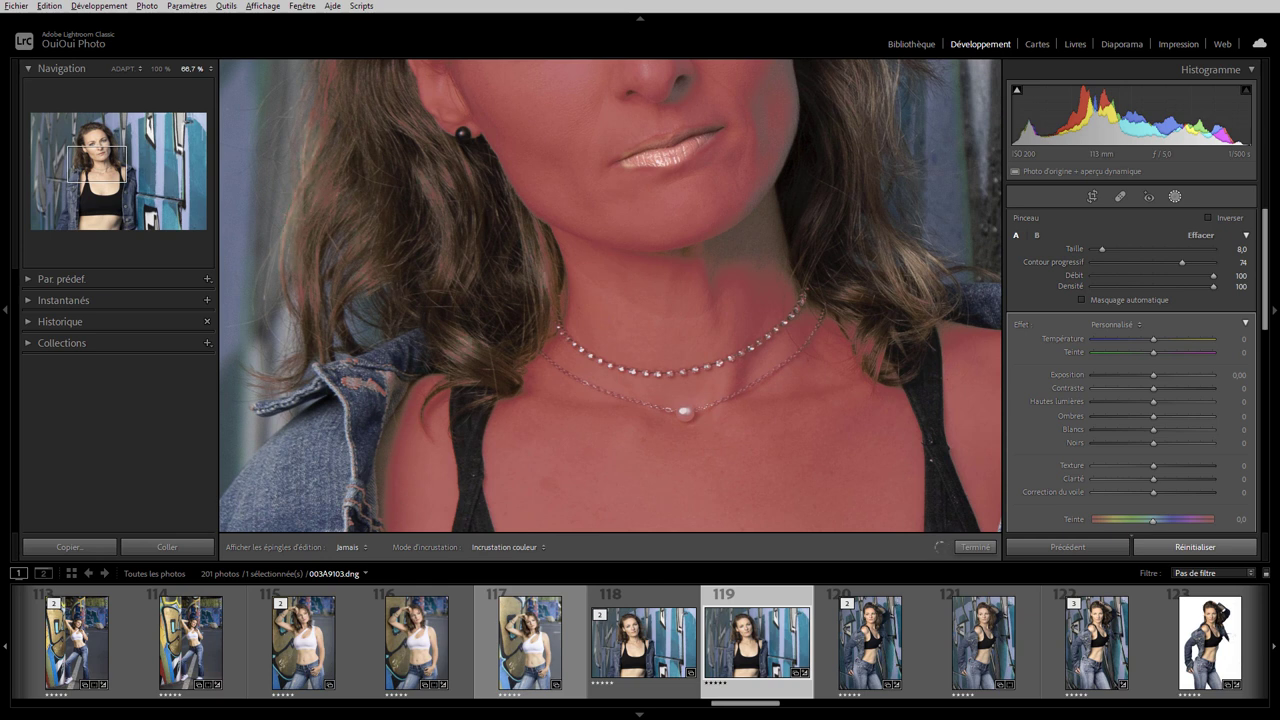
{"action": "left_click_drag", "start_coordinate": [345, 383], "coordinate": [374, 383]}
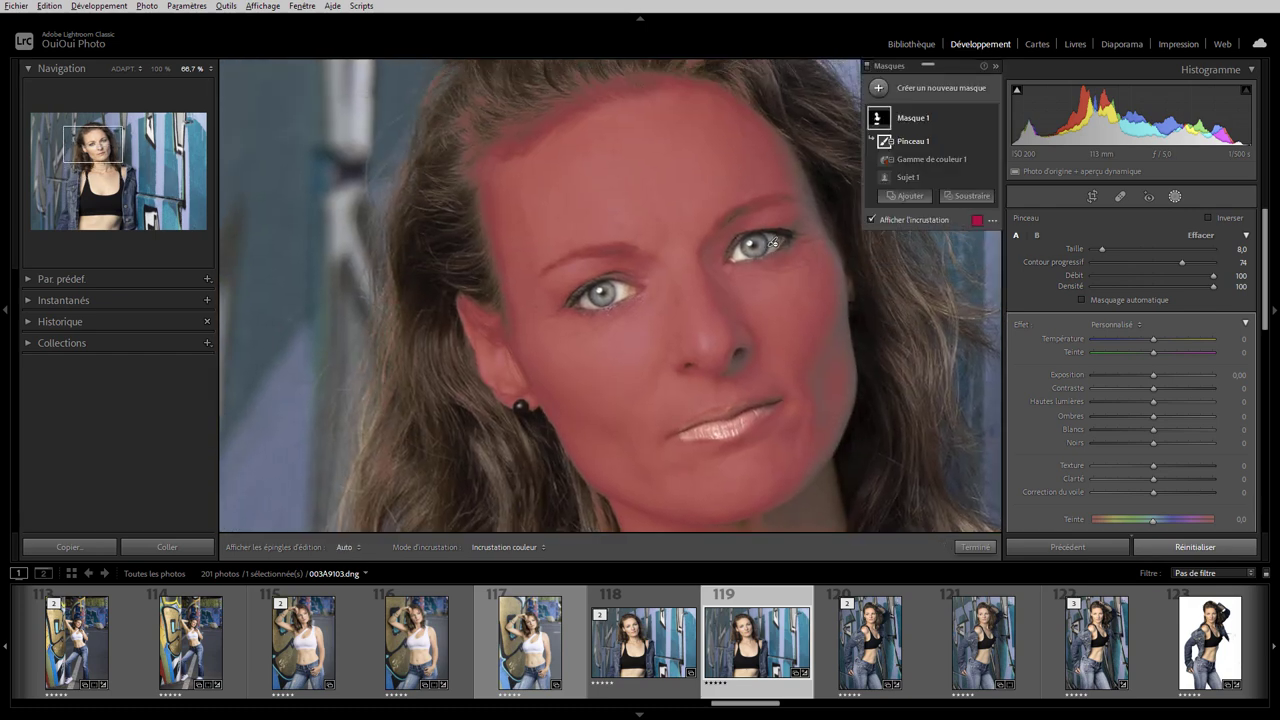
{"action": "left_click_drag", "start_coordinate": [774, 243], "coordinate": [737, 361]}
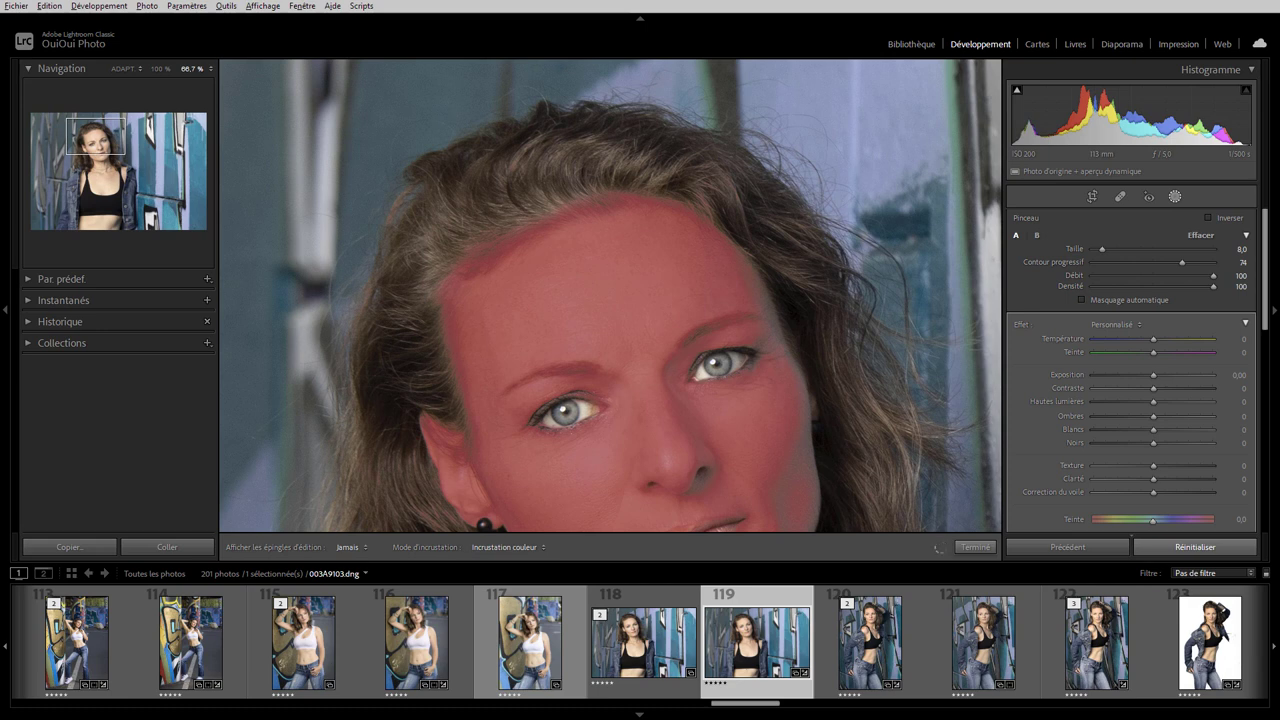
{"action": "scroll", "coordinate": [442, 430], "scroll_direction": "down", "scroll_amount": 5}
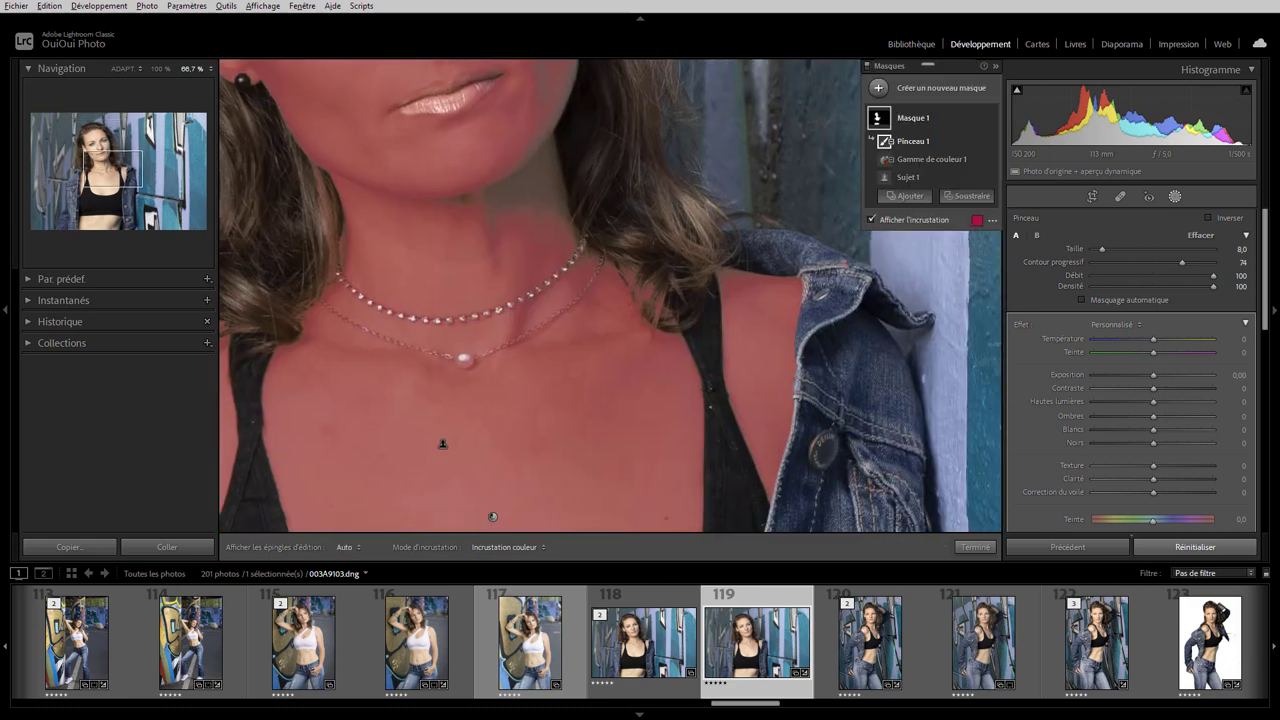
{"action": "left_click_drag", "start_coordinate": [120, 190], "coordinate": [125, 219]}
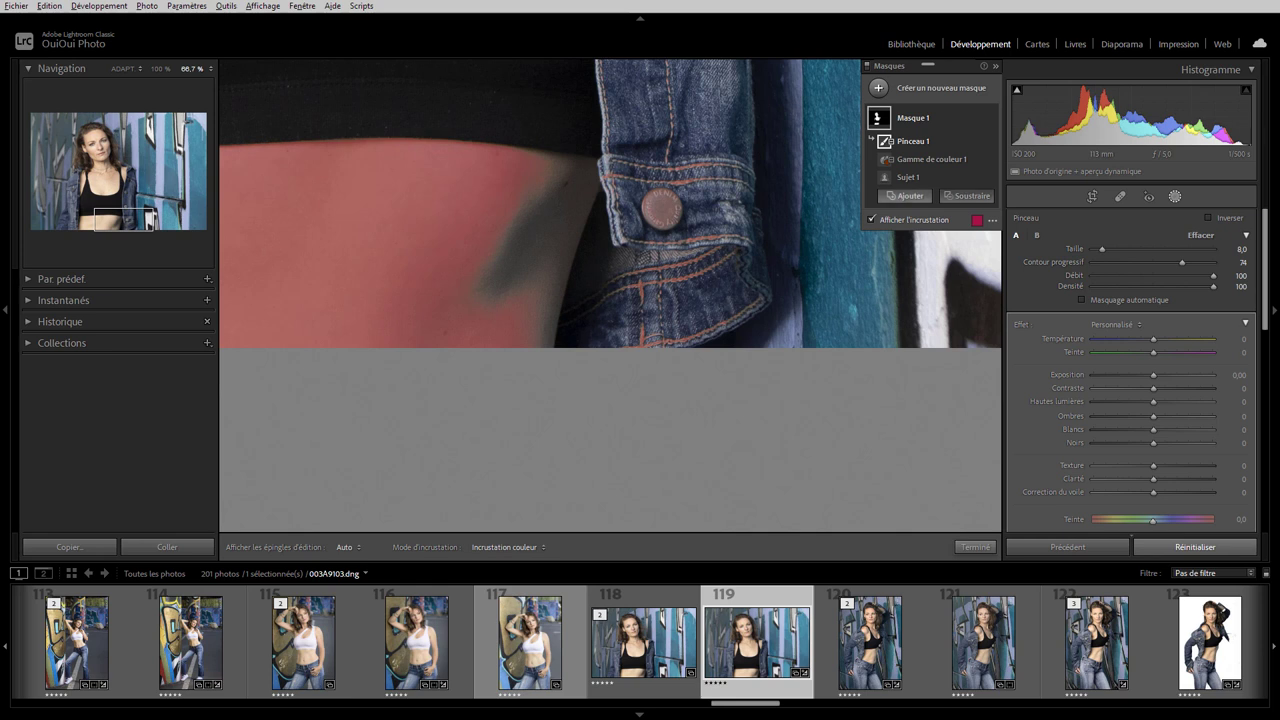
Add a Pinceau 2 brush along the arm's shadowed edge, then zoom out to the full photo
{"action": "left_click", "coordinate": [905, 196]}
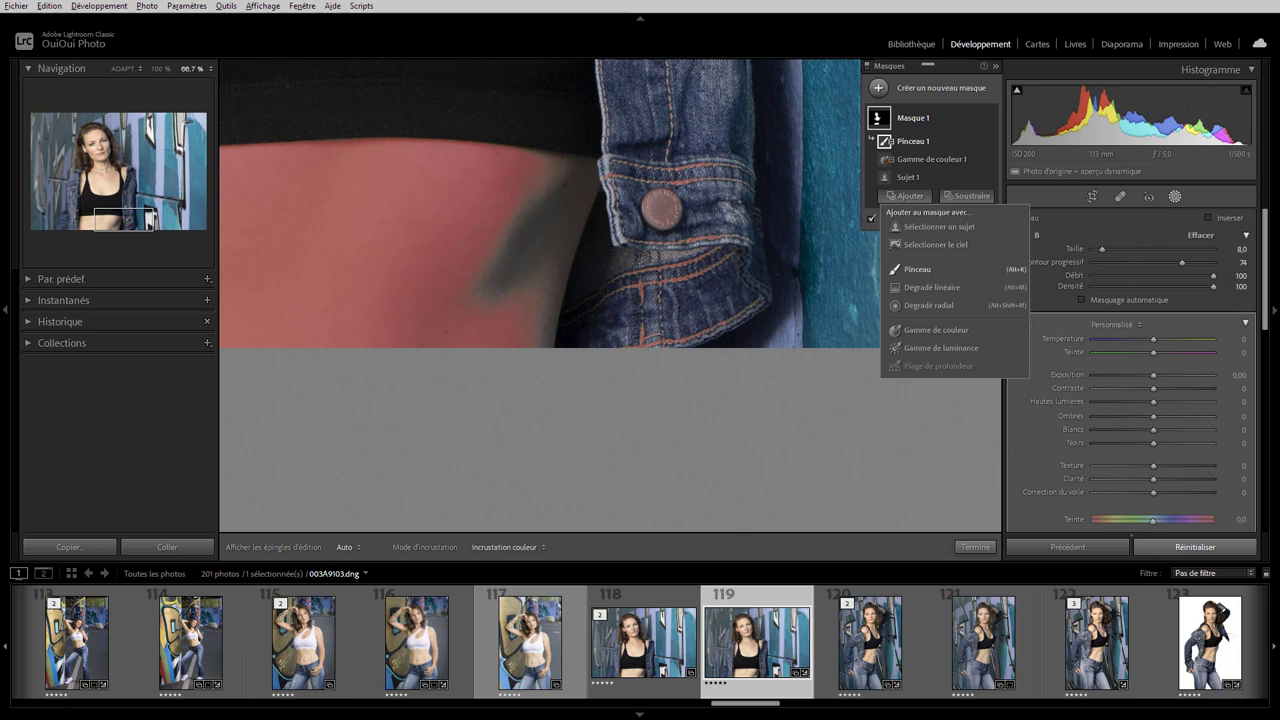
{"action": "left_click", "coordinate": [917, 269]}
{"action": "key", "text": "h"}
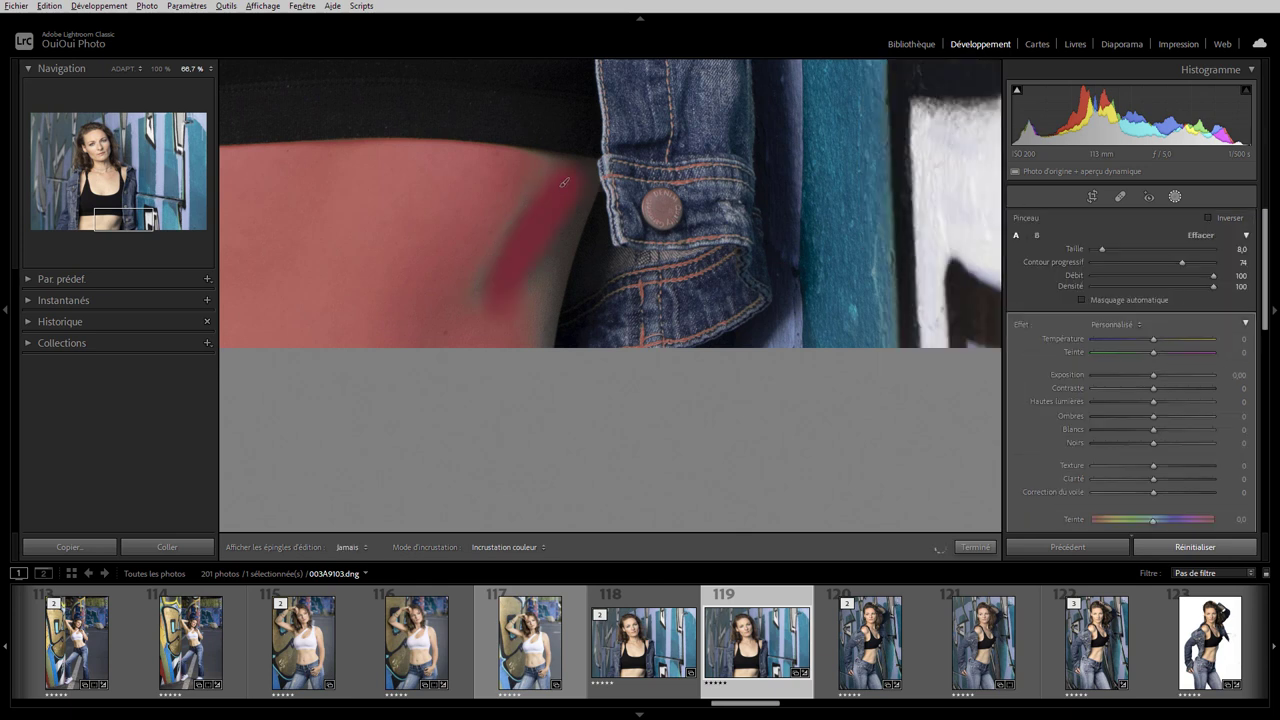
{"action": "left_click_drag", "start_coordinate": [566, 297], "coordinate": [496, 250]}
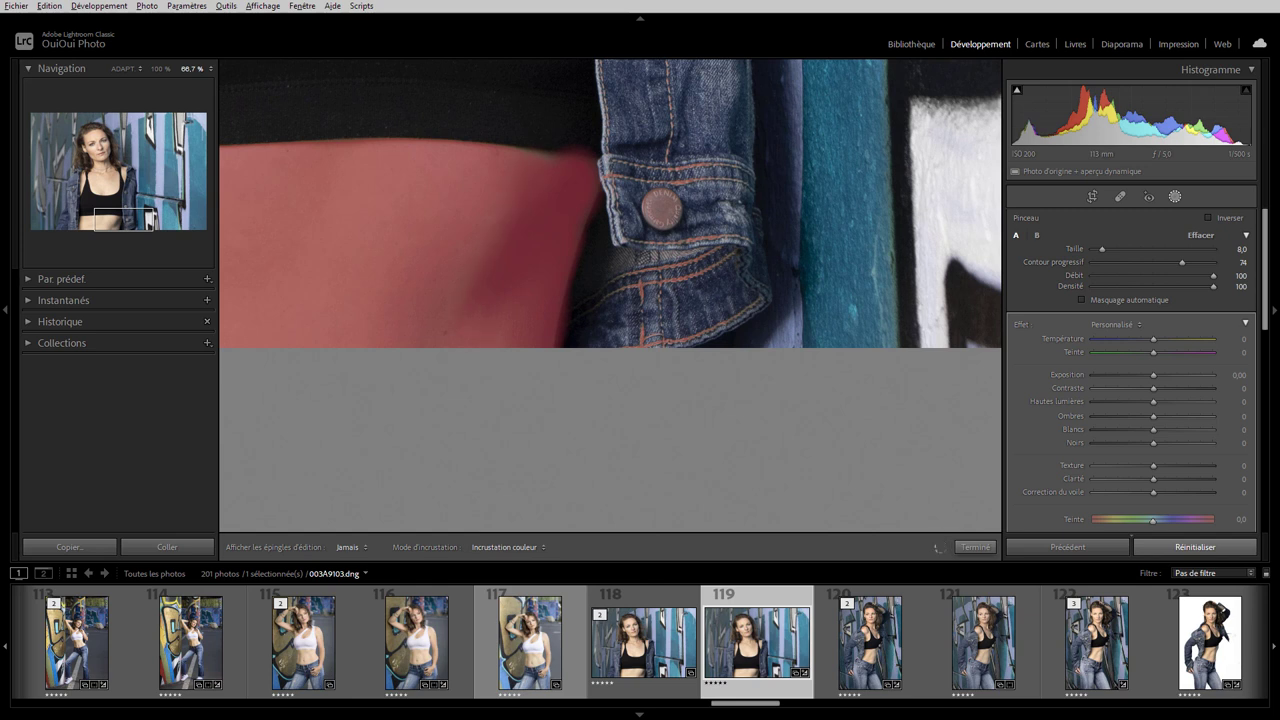
{"action": "key", "text": "h"}
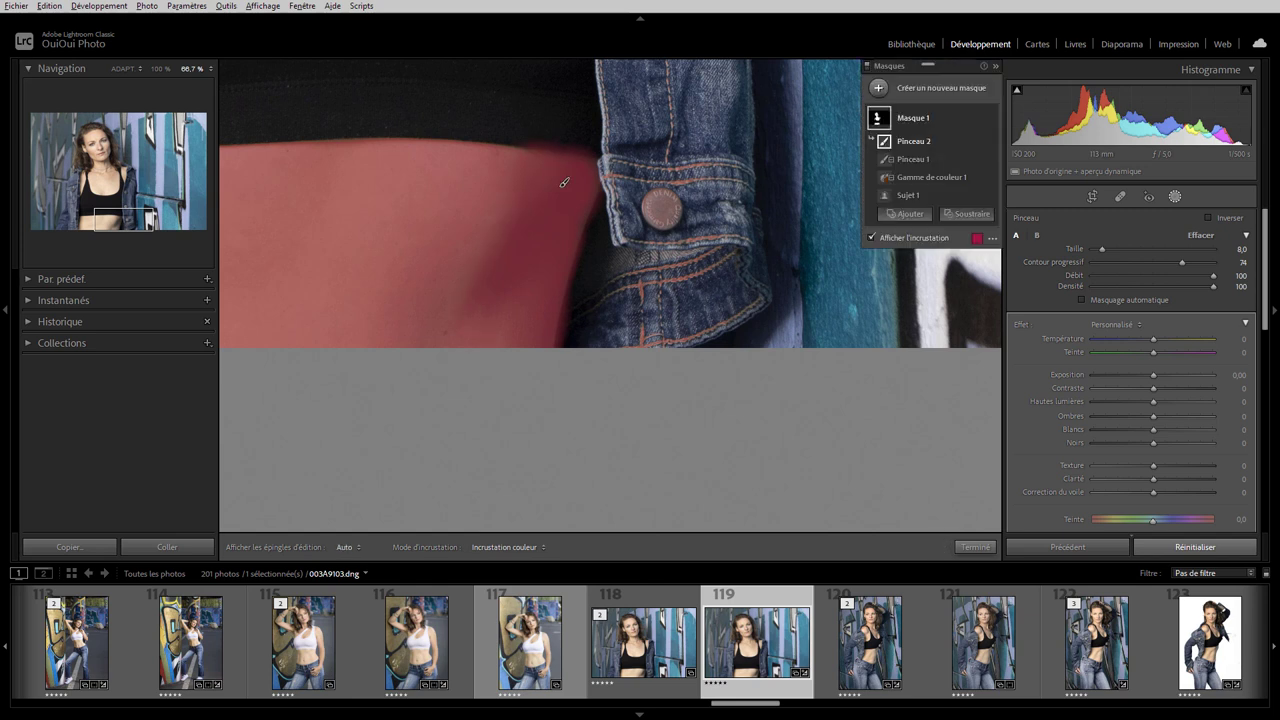
{"action": "key", "text": "alt"}
{"action": "key", "text": "ctrl+minus"}
{"action": "key", "text": "ctrl+minus"}
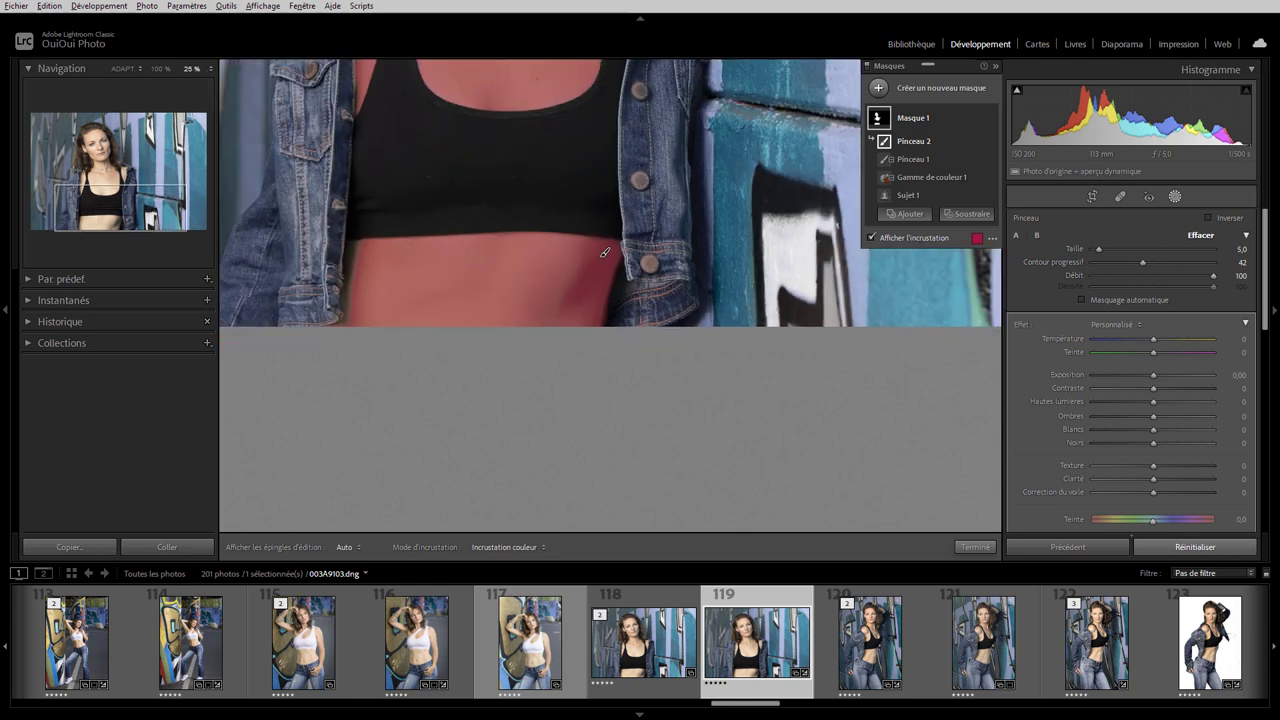
{"action": "key", "text": "ctrl+minus"}
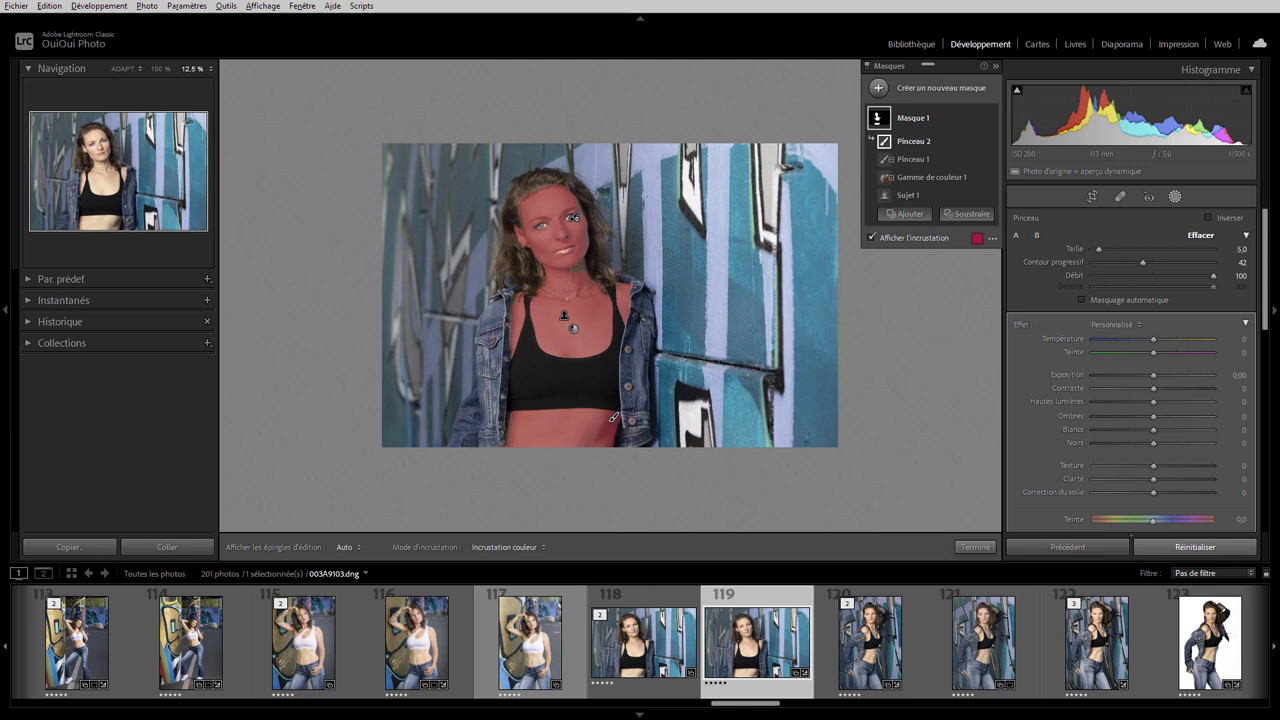
Hide the overlay, reset the trial exposure to 0, and set Hautes lumières to -21
{"action": "key", "text": "o"}
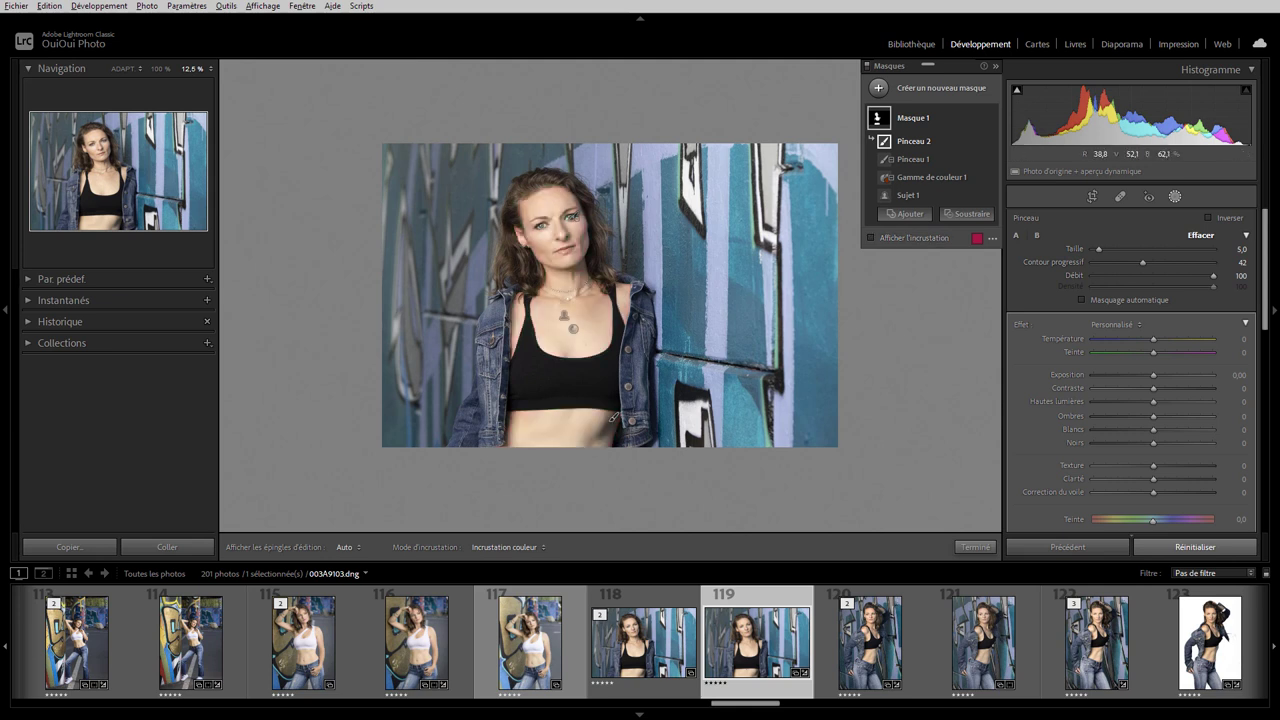
{"action": "left_click_drag", "start_coordinate": [1153, 374], "coordinate": [1164, 374]}
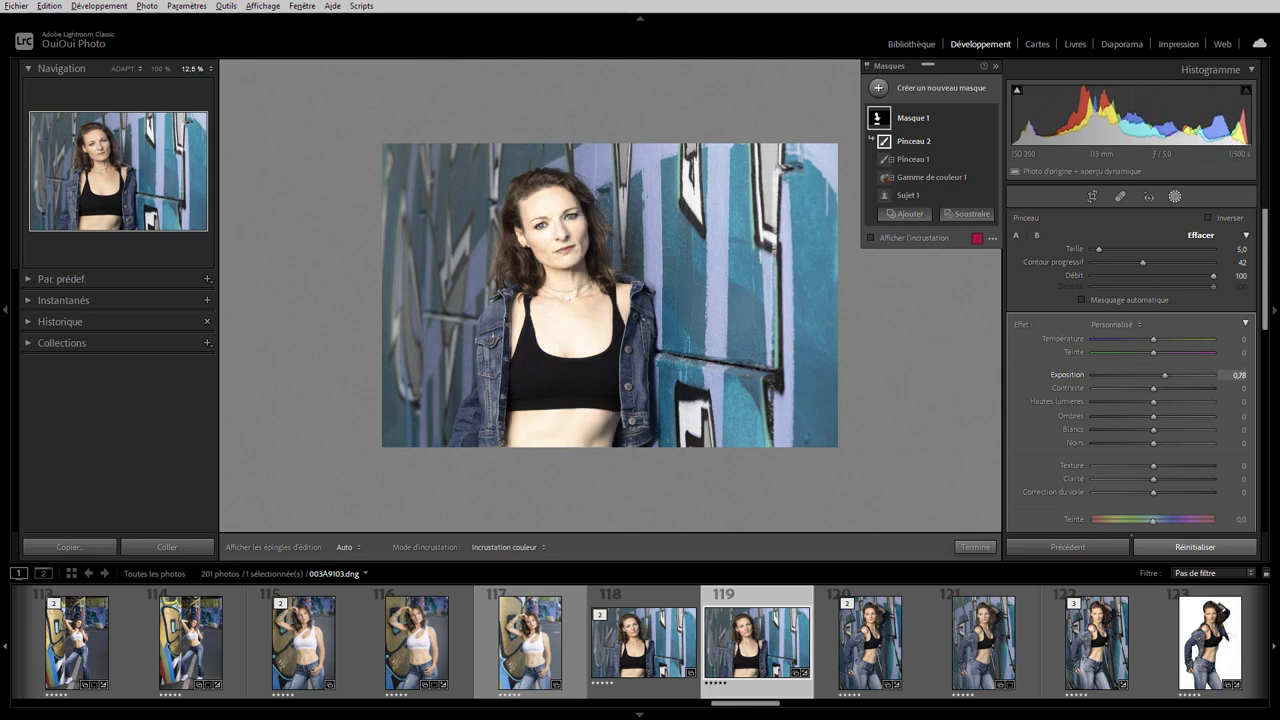
{"action": "double_click", "coordinate": [1067, 374]}
{"action": "mouse_move", "coordinate": [1057, 401]}
{"action": "left_mouse_down"}
{"action": "mouse_move", "coordinate": [1022, 401]}
{"action": "mouse_move", "coordinate": [1063, 401]}
{"action": "left_mouse_up"}
{"action": "left_click_drag", "start_coordinate": [1155, 401], "coordinate": [1141, 401]}
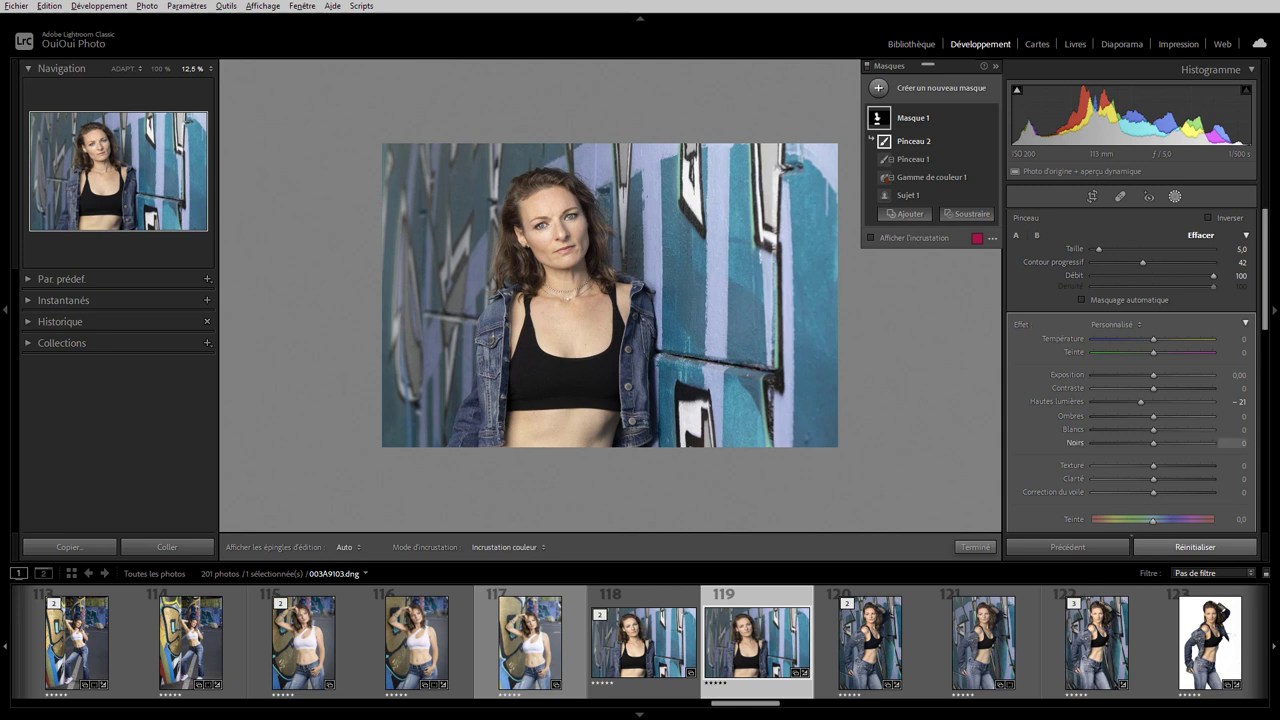
{"action": "key", "text": "Delete"}
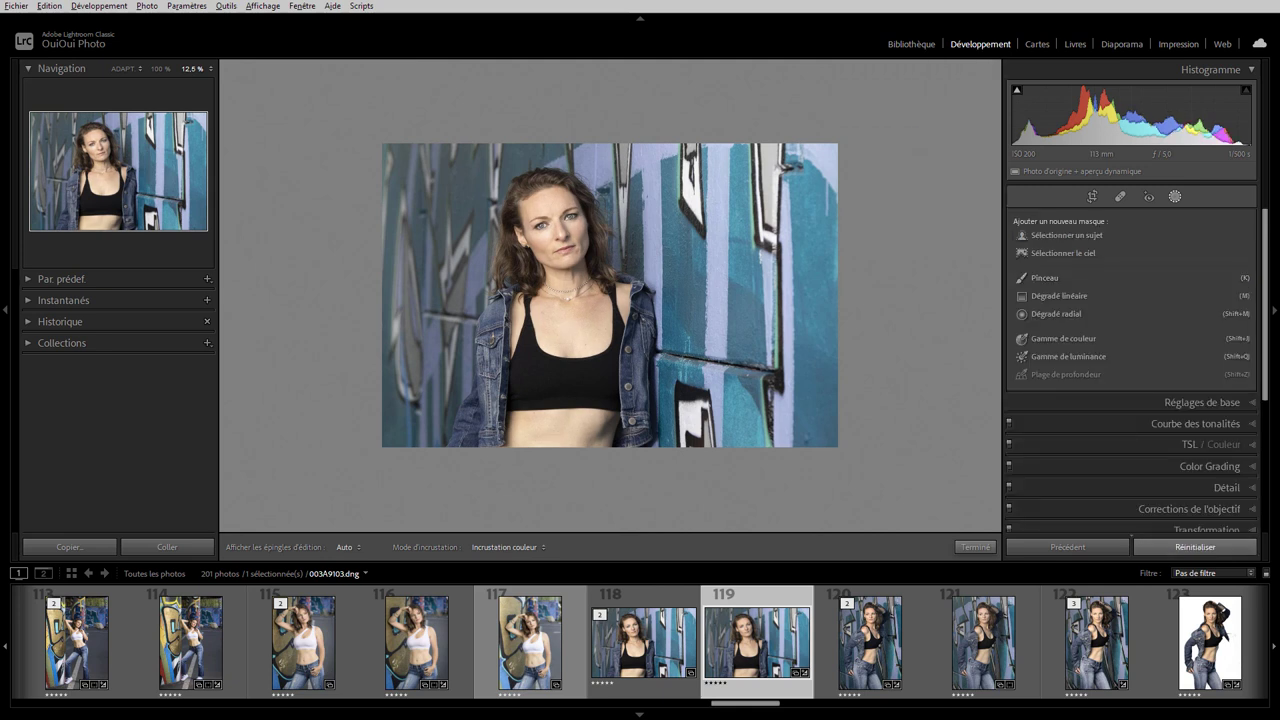